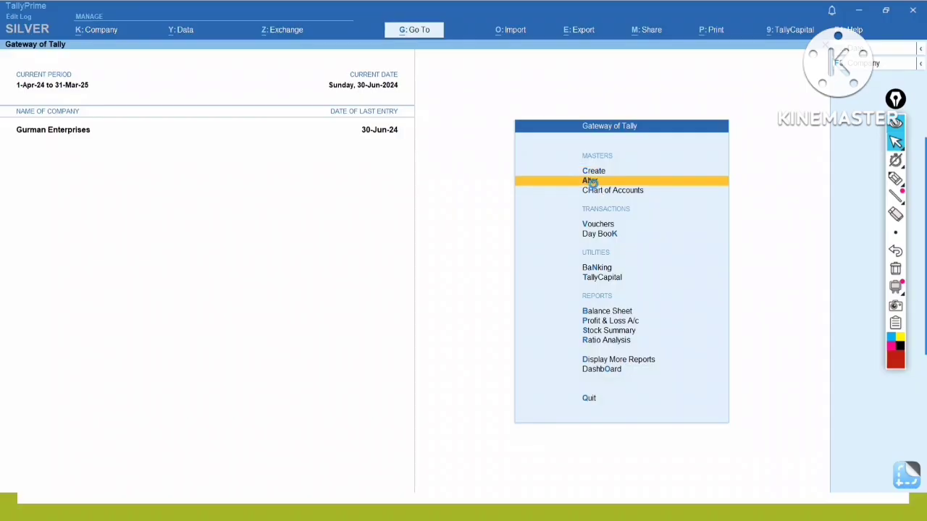
Open the stock items list under master alteration and review the existing items from Boat Airdopes 163 to Voltas 36L Room.
click(591, 181)
key(Down)
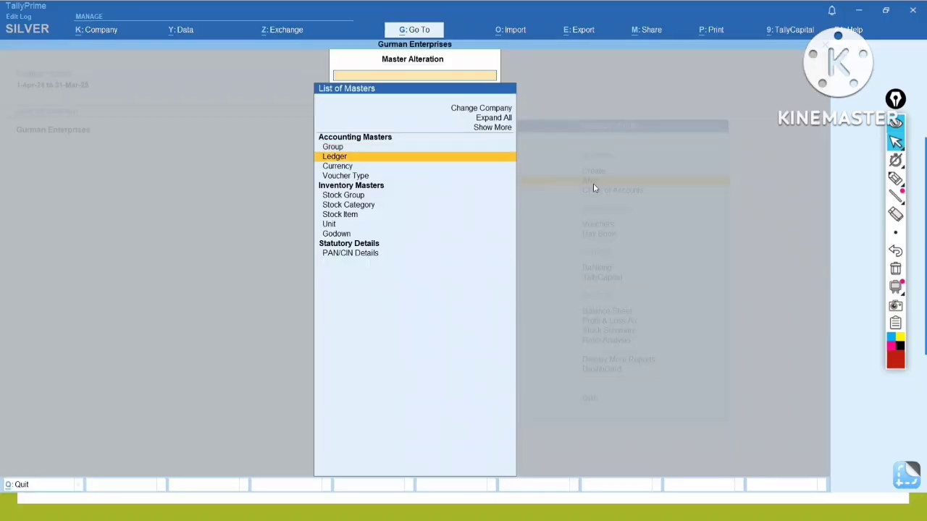
key(Down)
key(Down)
key(Down)
key(Down)
key(Down)
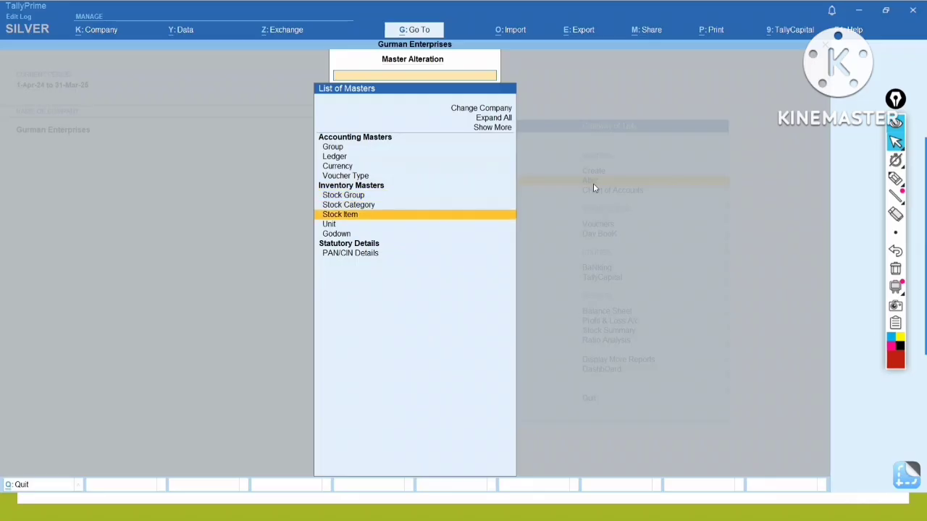
key(Return)
key(Down)
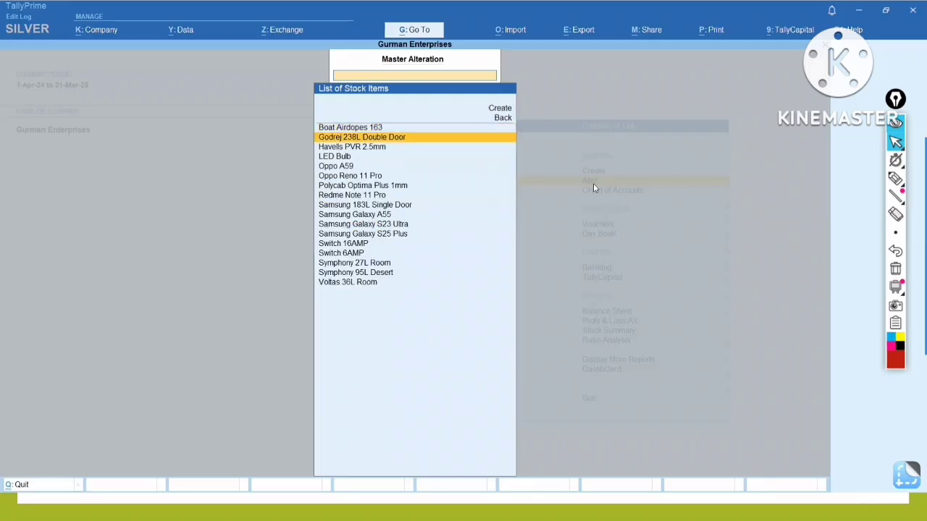
key(Down)
key(Down)
key(Down)
key(Down)
key(Down)
key(Down)
key(Down)
key(Down)
key(Down)
key(Down)
key(Down)
key(Down)
key(Down)
key(Down)
key(Down)
key(Up)
key(Up)
key(Up)
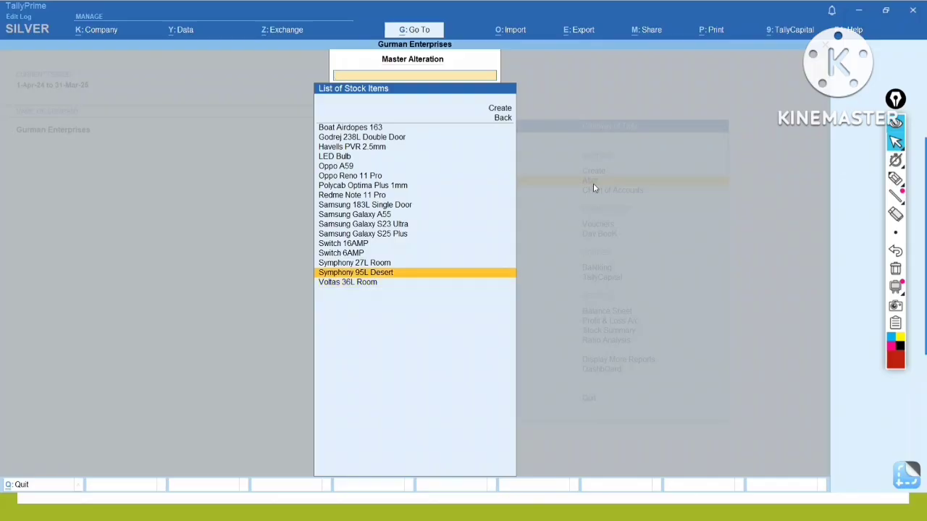
key(Up)
key(Up)
key(Up)
key(Up)
key(Up)
key(Up)
key(Up)
key(Up)
key(Up)
key(Up)
key(Up)
key(Up)
key(Up)
key(Up)
key(Down)
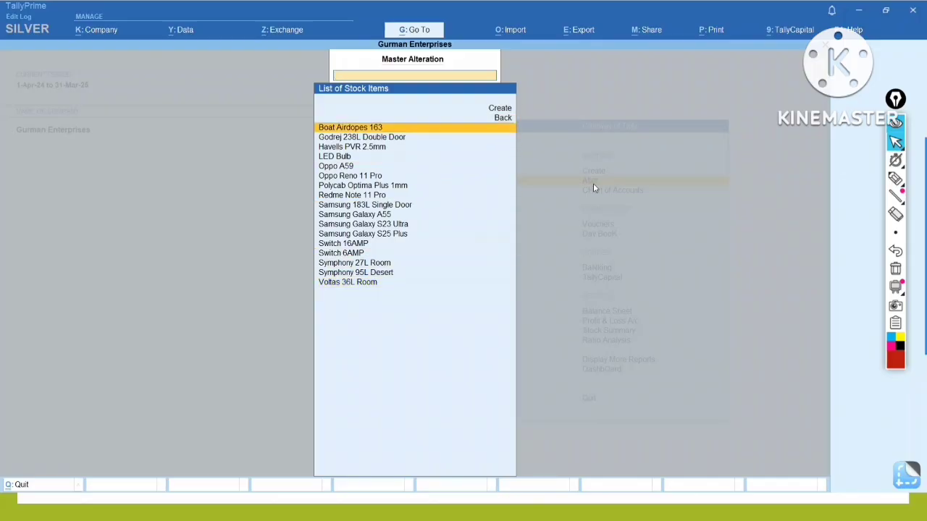
key(Down)
key(Down)
key(Down)
key(Down)
key(Down)
key(Down)
key(Down)
key(Down)
key(Down)
key(Down)
key(Down)
key(Down)
key(Down)
key(Down)
key(Down)
key(Down)
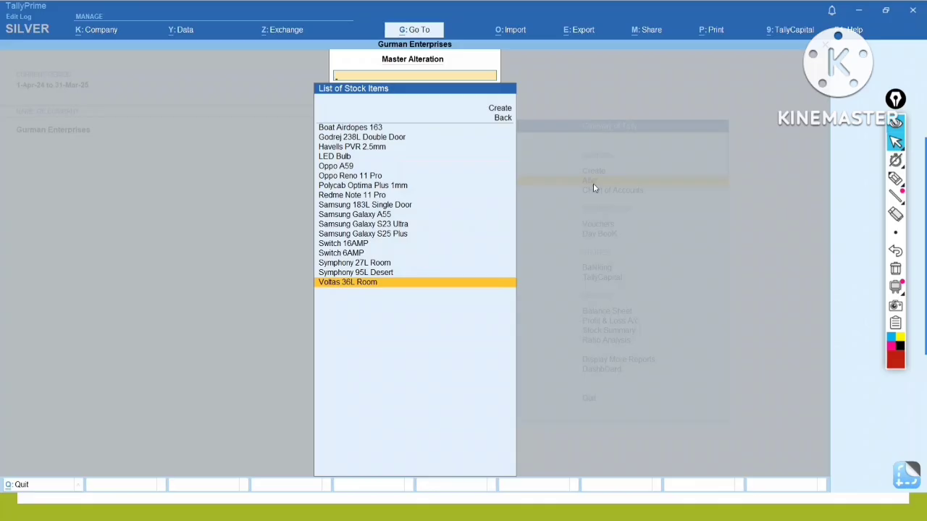
key(Escape)
Open the stock groups list under master alteration and review the existing groups.
key(Up)
key(Up)
key(Return)
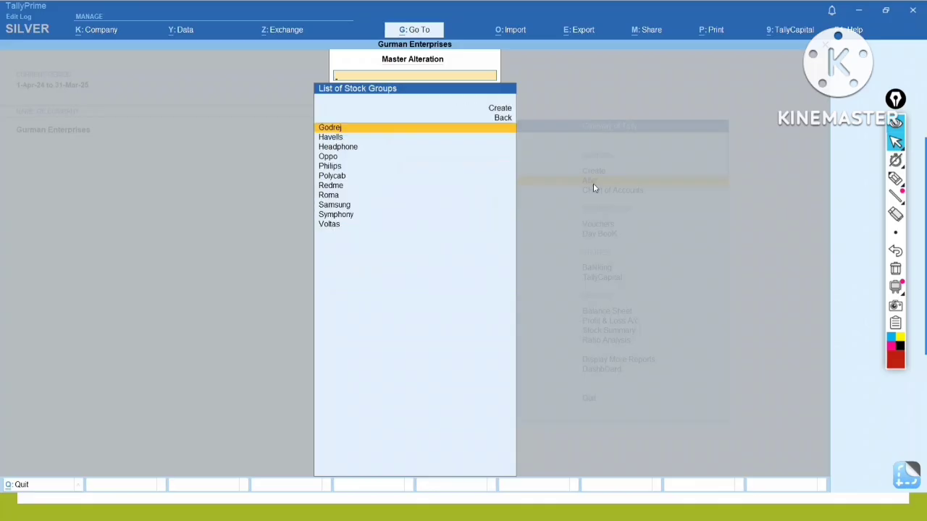
key(Down)
key(Down)
key(Down)
key(Down)
key(Down)
key(Down)
key(Down)
key(Down)
key(Down)
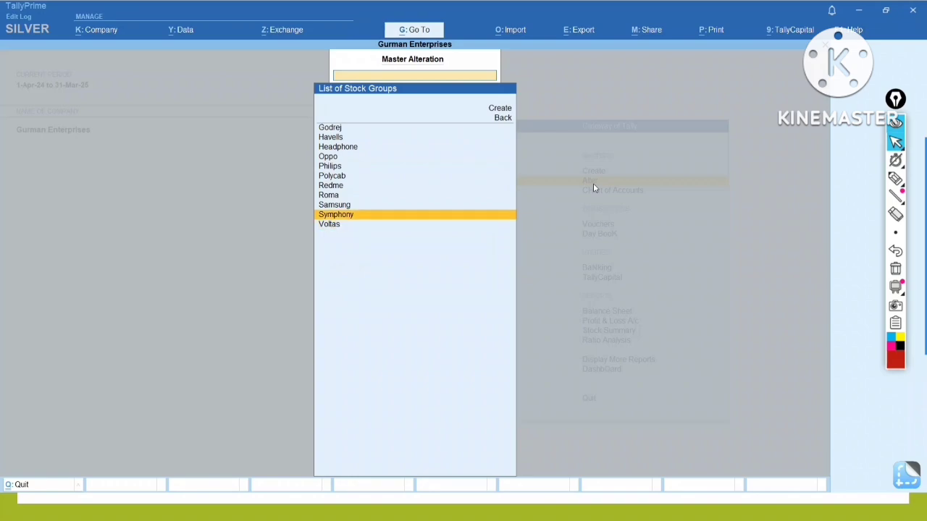
key(Up)
key(Up)
key(Up)
key(Up)
key(Up)
key(Up)
key(Up)
key(Up)
key(Up)
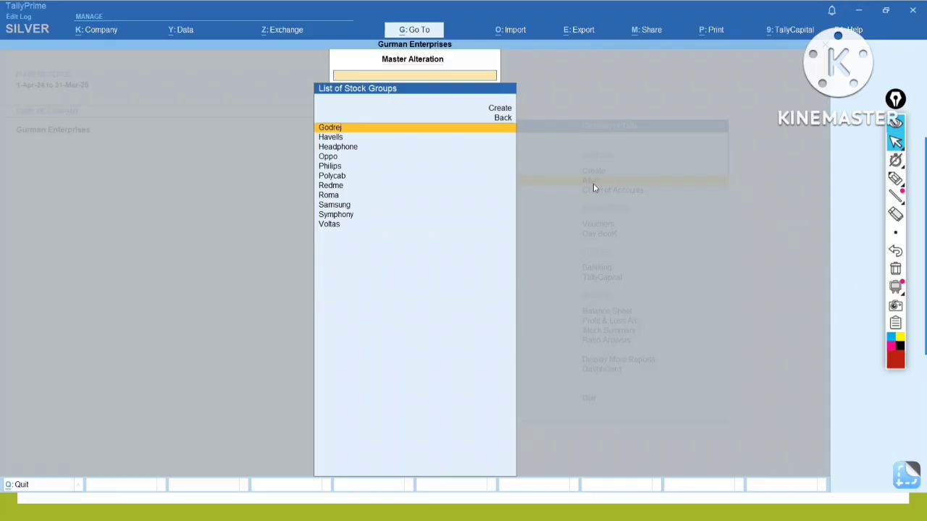
key(Escape)
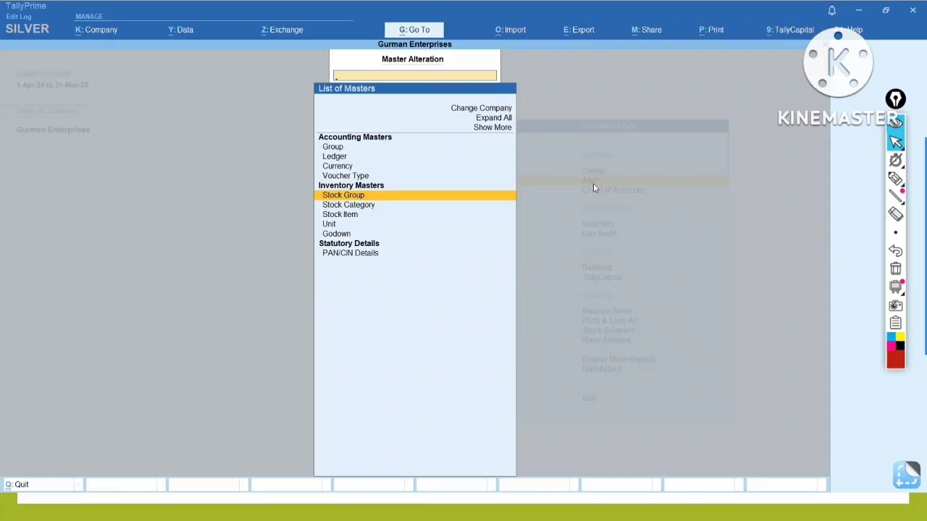
Open the list of units under master alteration and check which units exist.
key(Down)
key(Down)
key(Down)
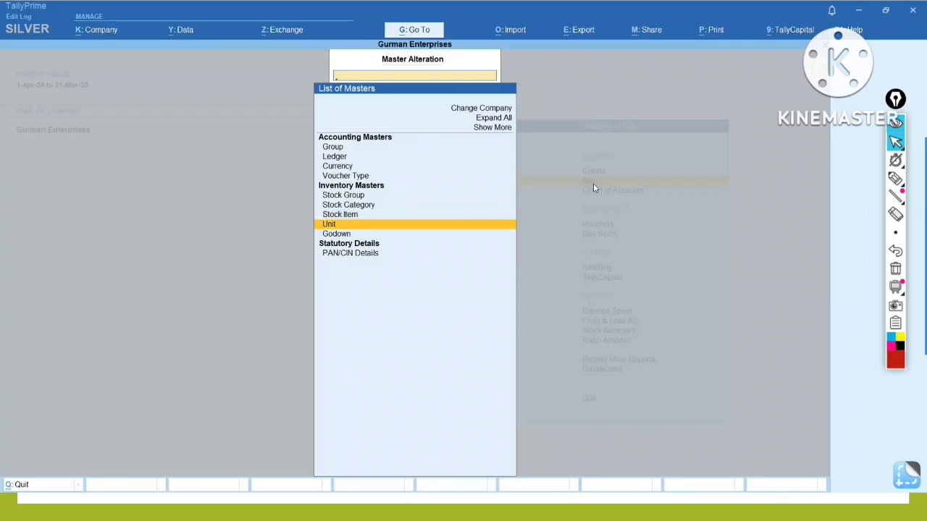
key(Return)
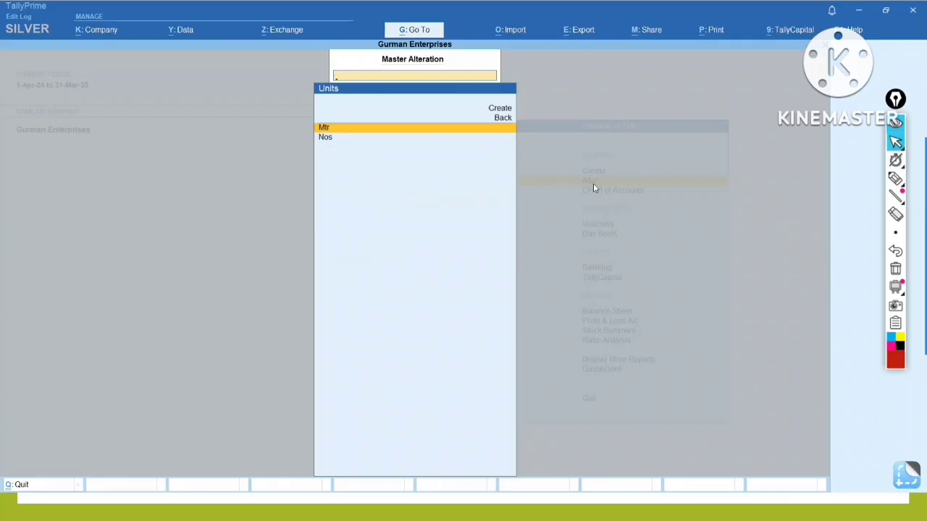
key(Escape)
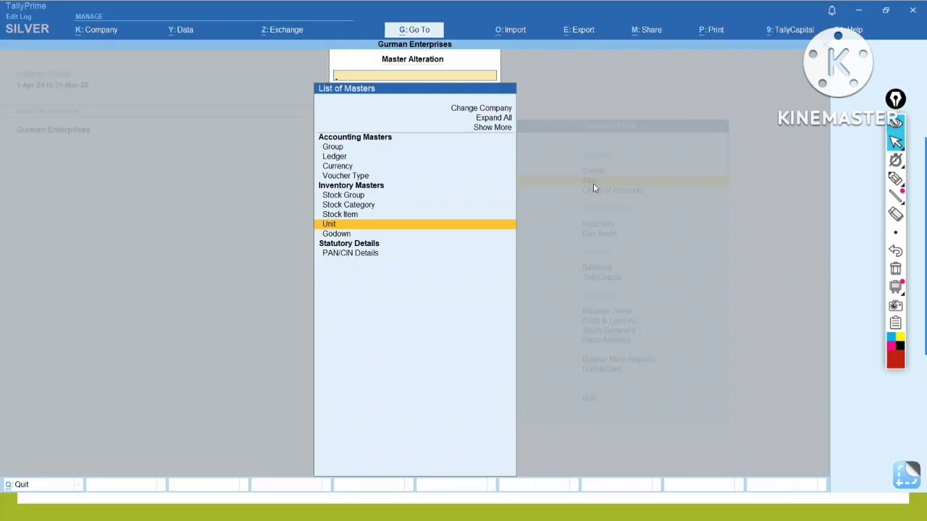
Review the existing stock categories under master alteration, and return to the Gateway of Tally.
key(Up)
key(Up)
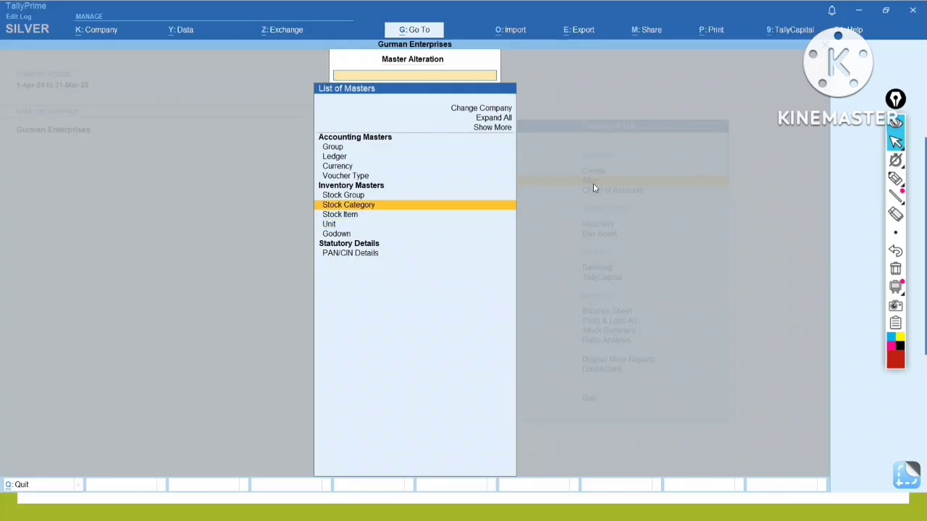
key(Return)
key(Down)
key(Down)
key(Down)
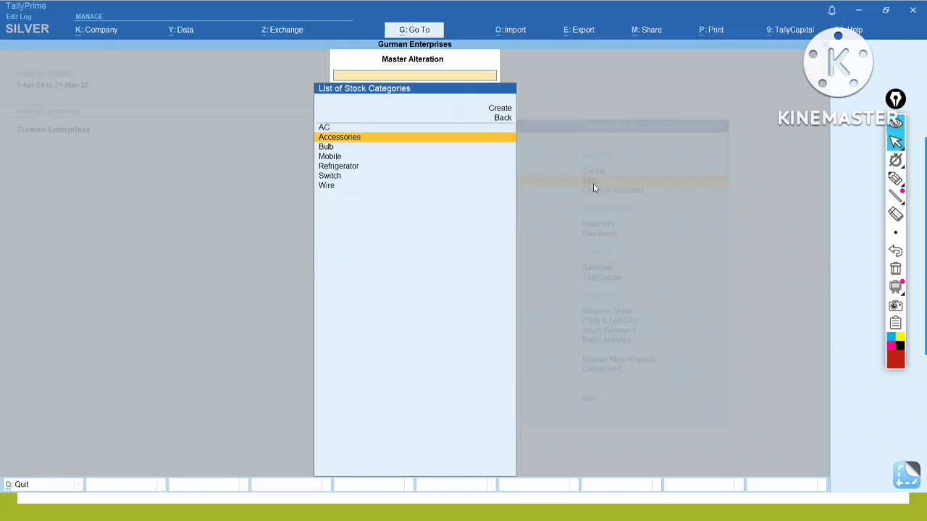
key(Down)
key(Down)
key(Down)
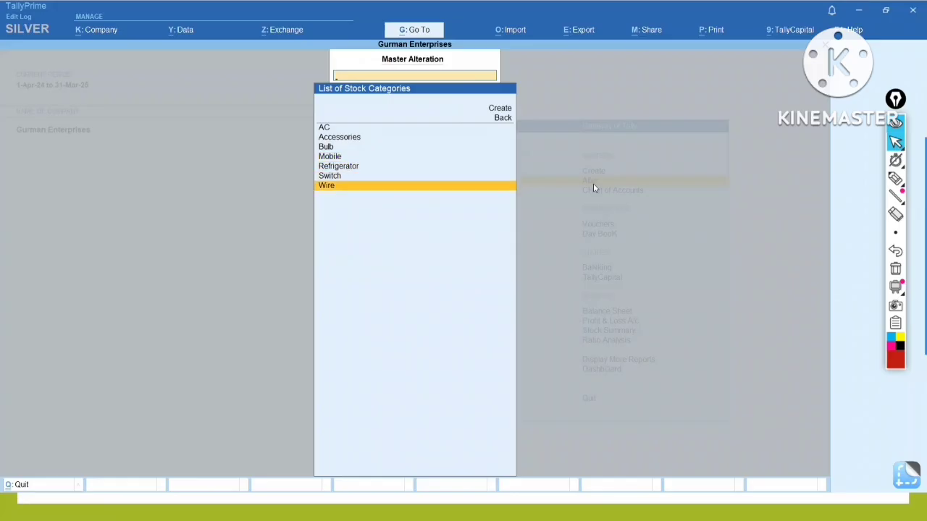
key(Escape)
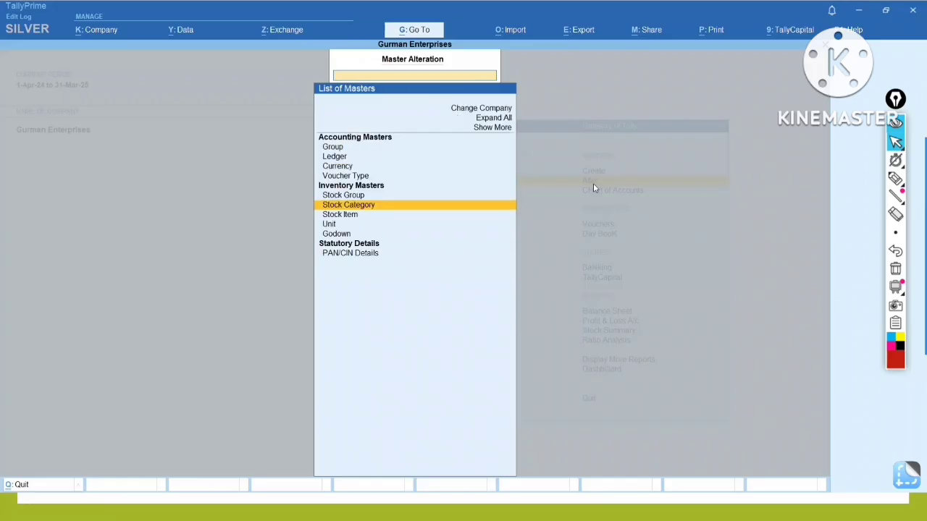
key(Escape)
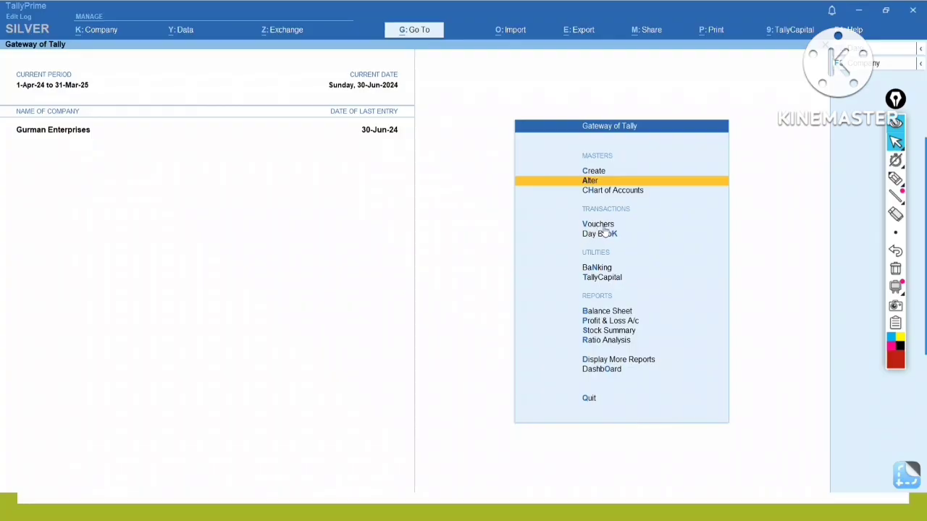
Open voucher creation, check whether the Sales Order and Purchase Order vouchers are available, and quit the blank payment voucher.
key(Down)
key(Down)
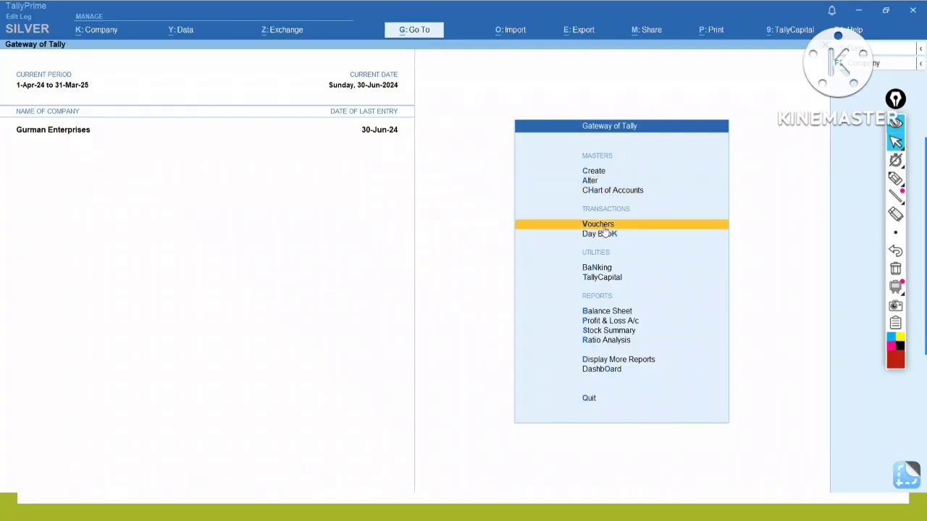
click(602, 224)
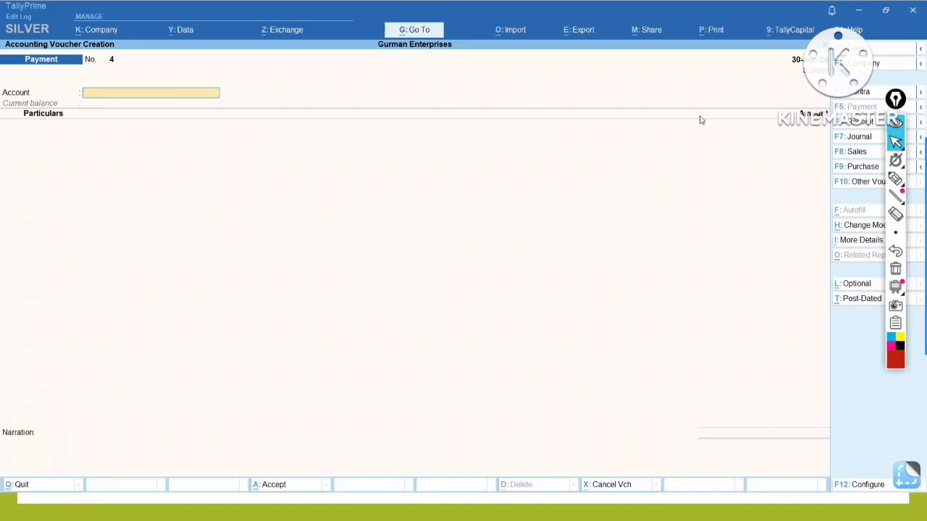
click(896, 121)
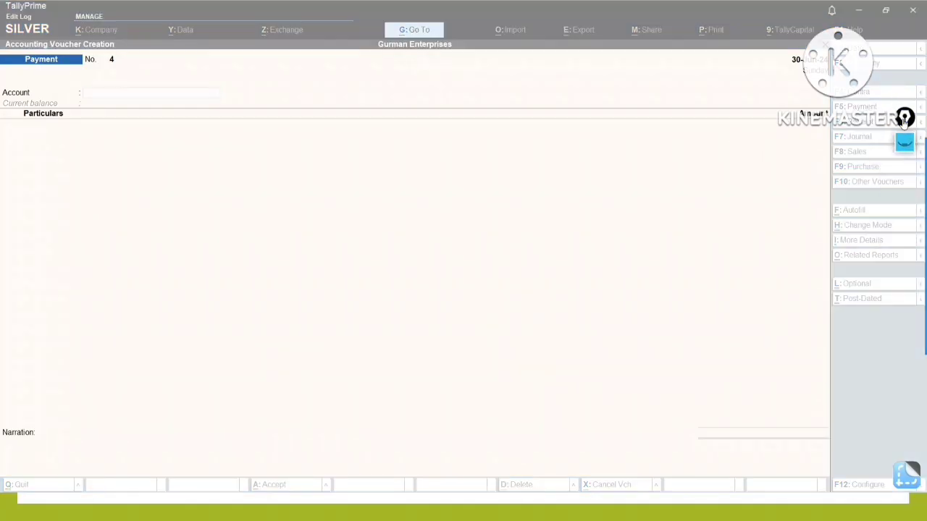
click(484, 266)
key(ctrl)
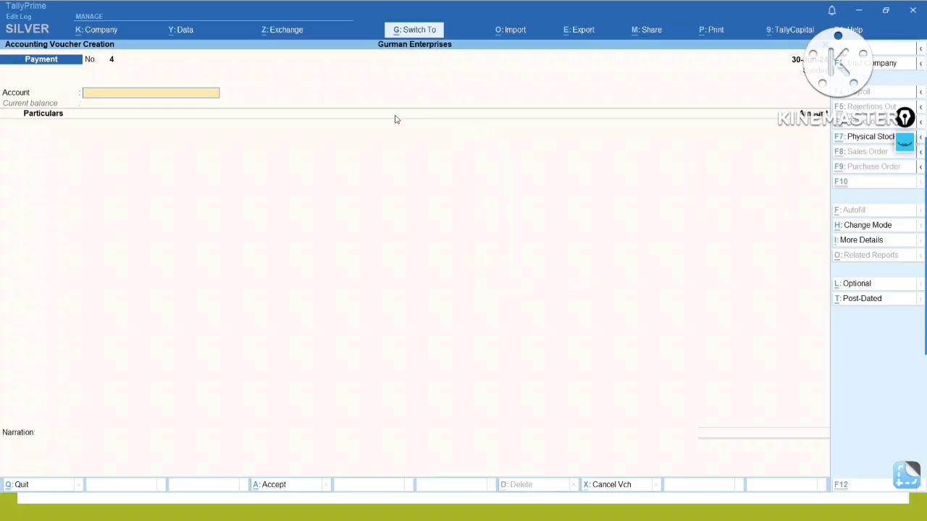
key(ctrl)
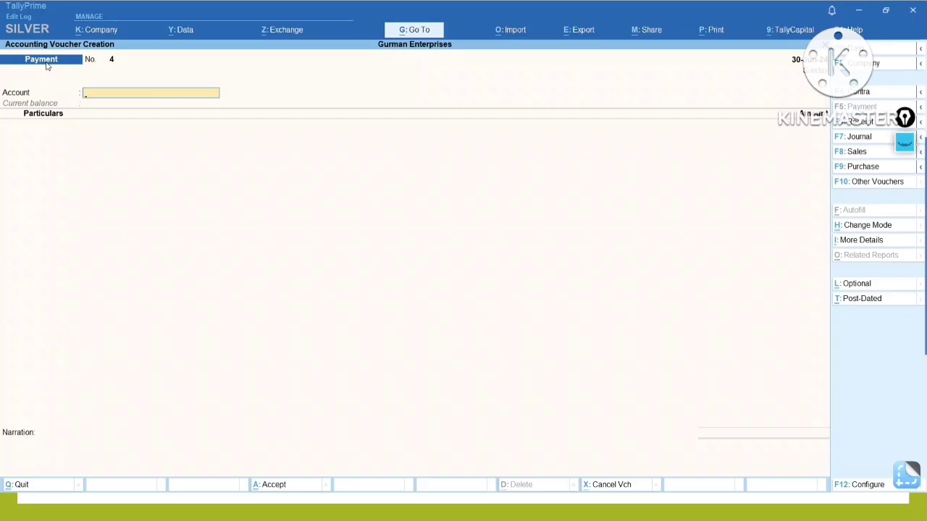
key(Escape)
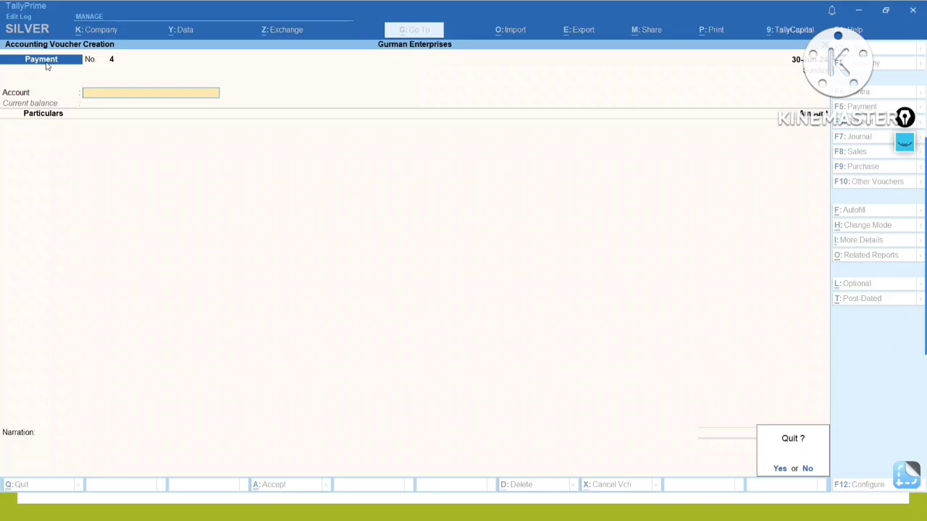
key(y)
Open the Purchase Order voucher type for alteration from the accounting masters.
key(Up)
key(Up)
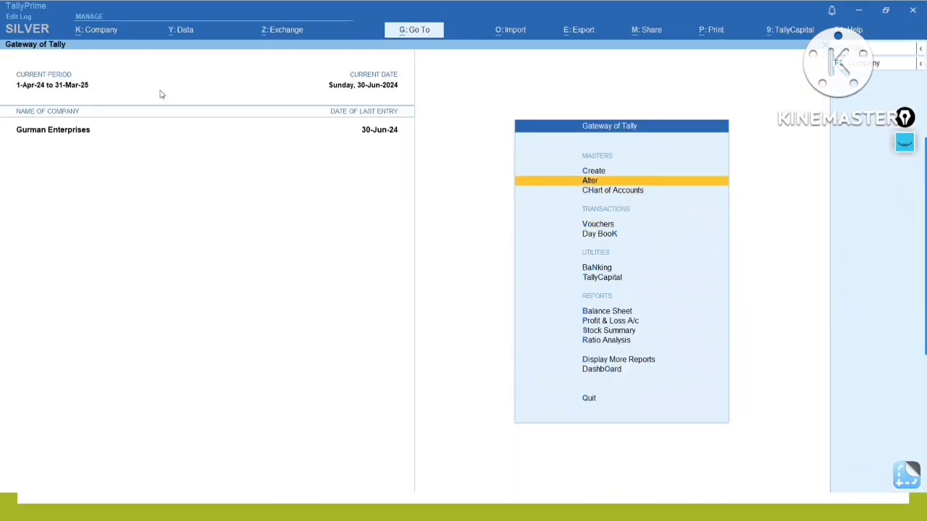
key(Return)
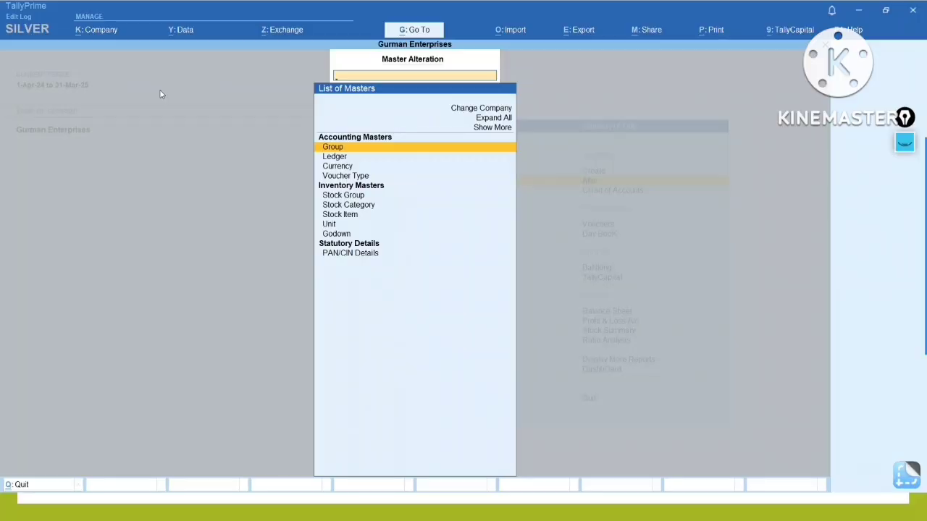
key(Down)
key(Down)
key(Down)
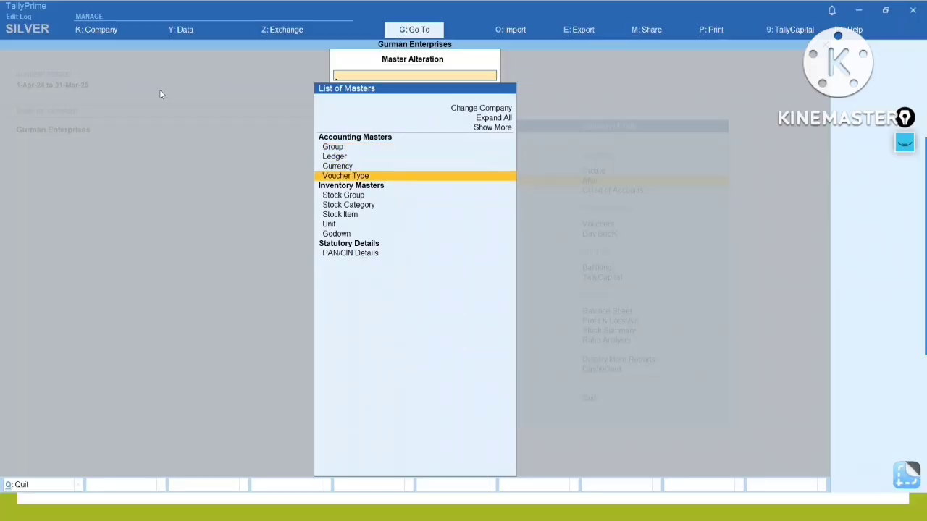
key(Return)
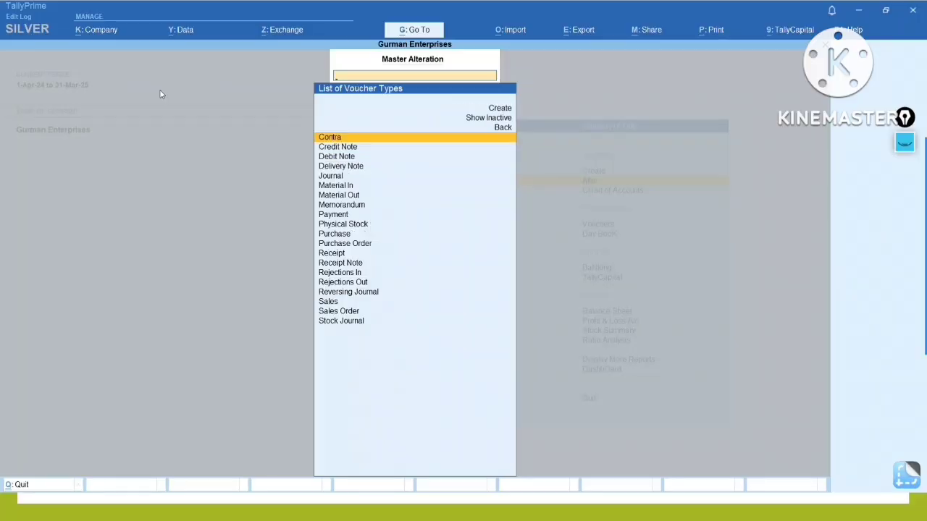
key(Down)
key(Down)
key(Down)
key(Down)
key(Down)
key(Down)
key(Down)
key(Down)
key(Down)
key(Down)
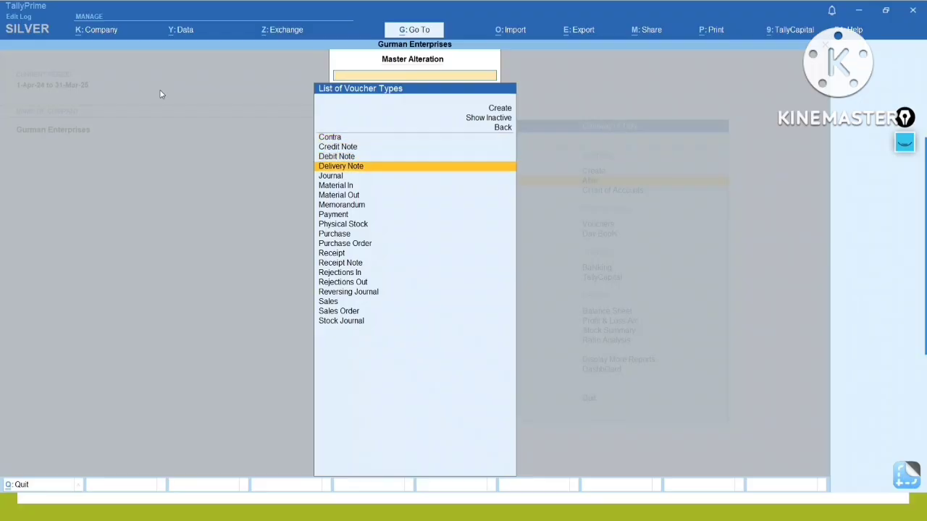
key(Down)
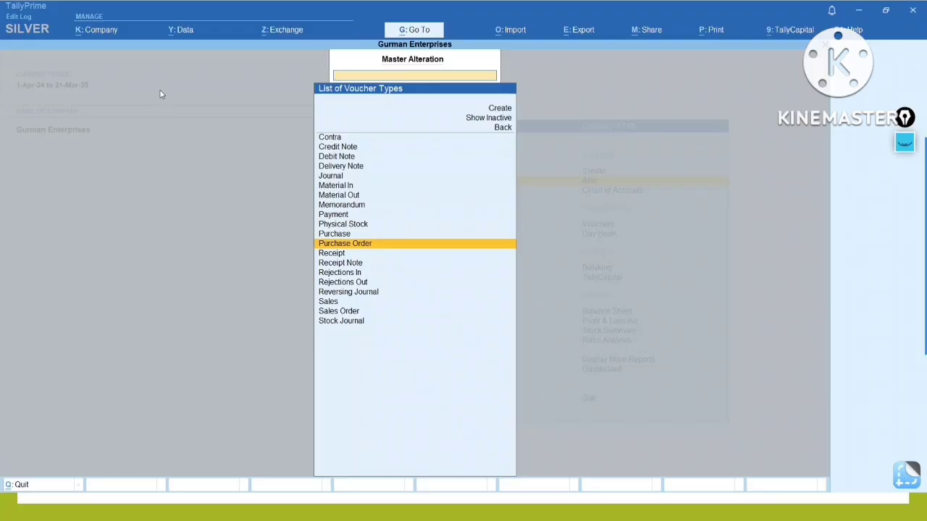
key(Return)
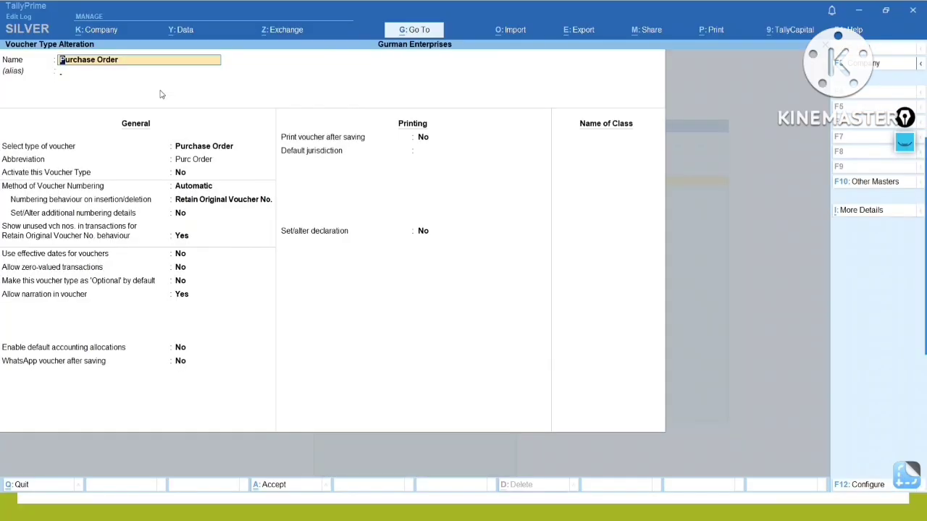
Activate the Purchase Order voucher type, keeping its automatic numbering and other settings, and save the alteration.
key(Return)
key(Return)
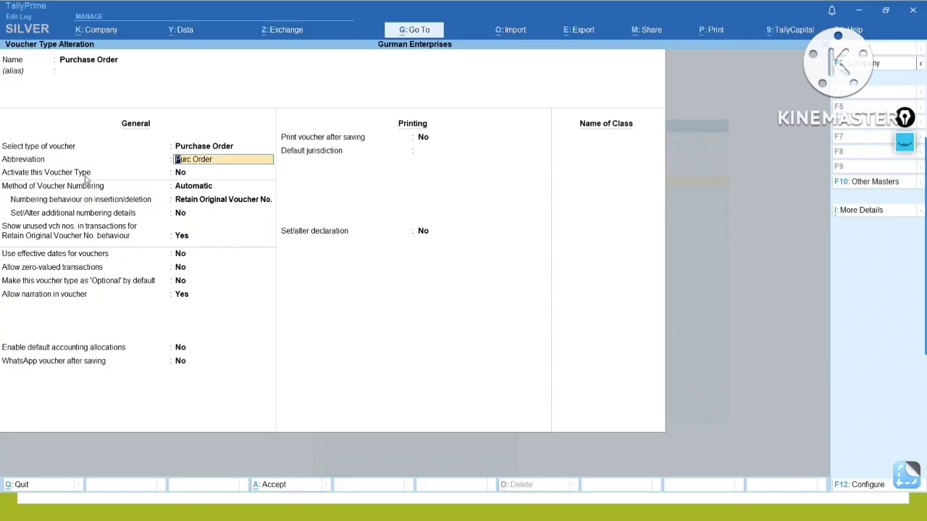
click(181, 176)
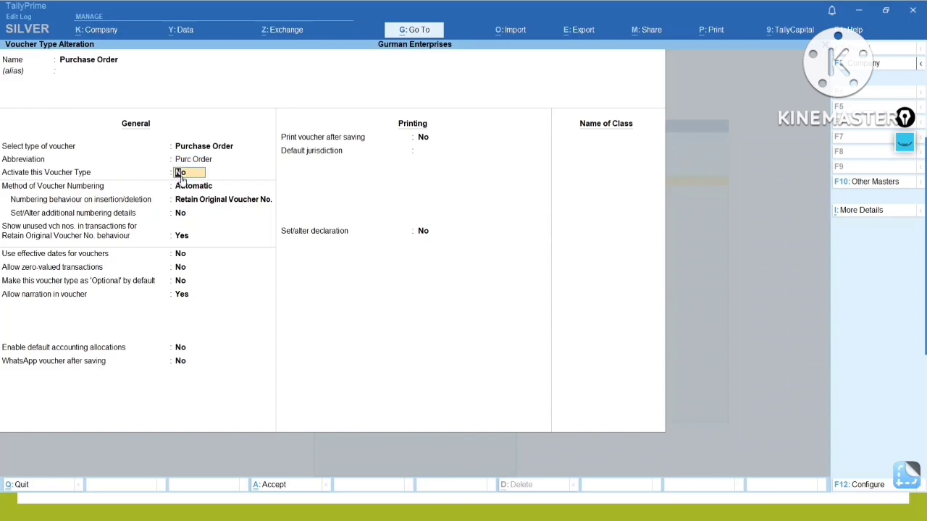
text(y)
key(Return)
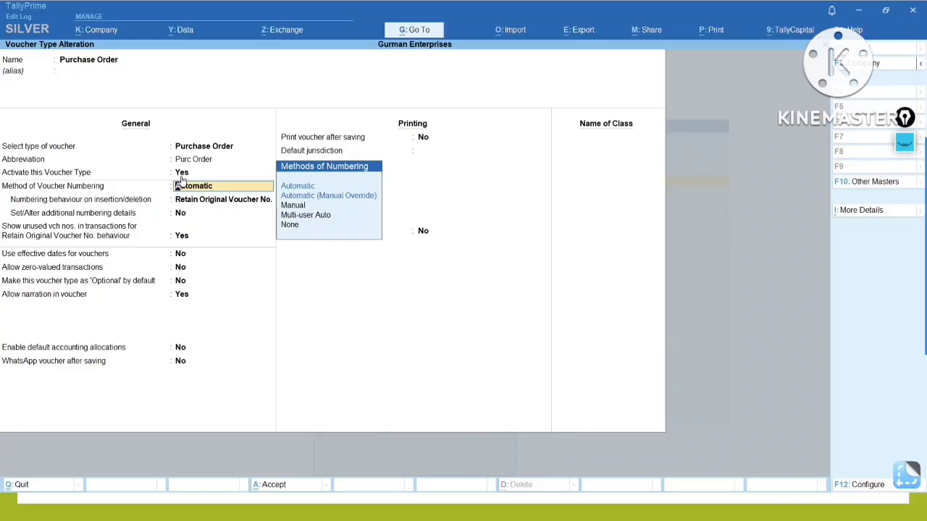
key(Return)
key(Return)
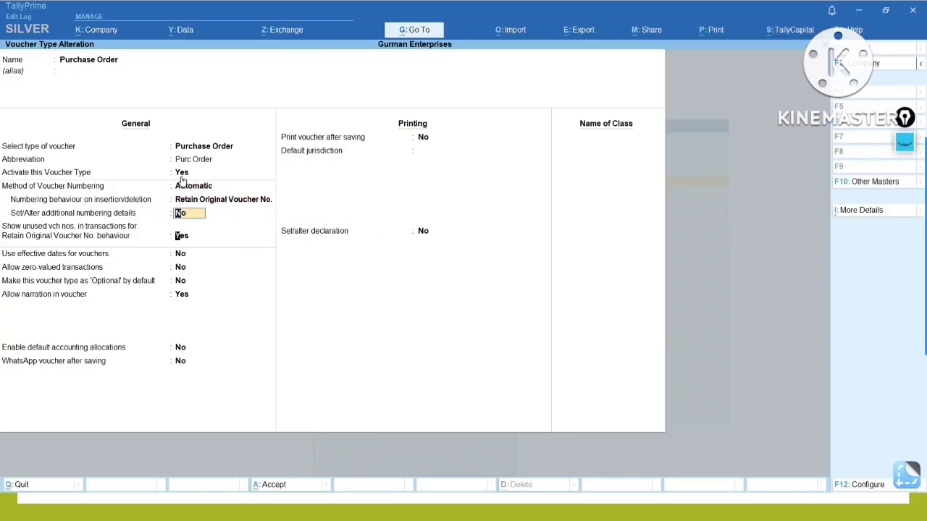
key(Return)
key(Return)
key(Return)
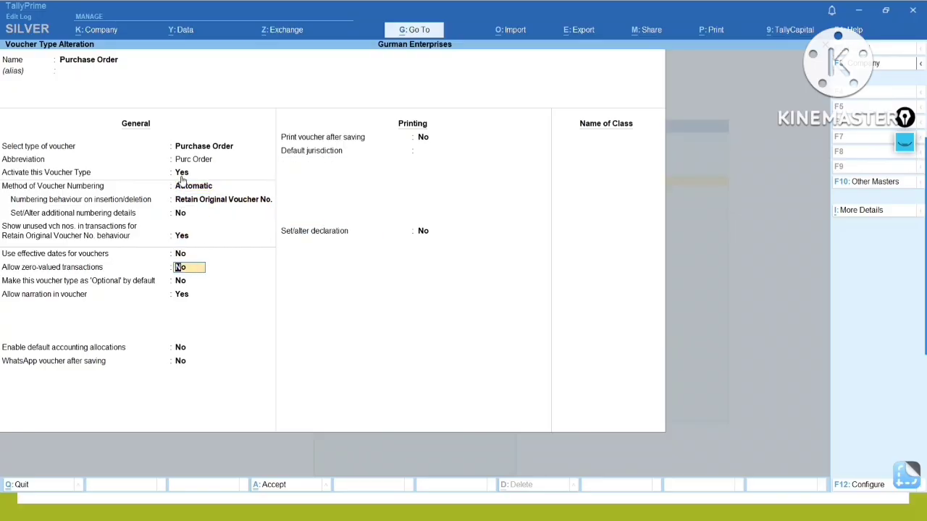
key(ctrl)
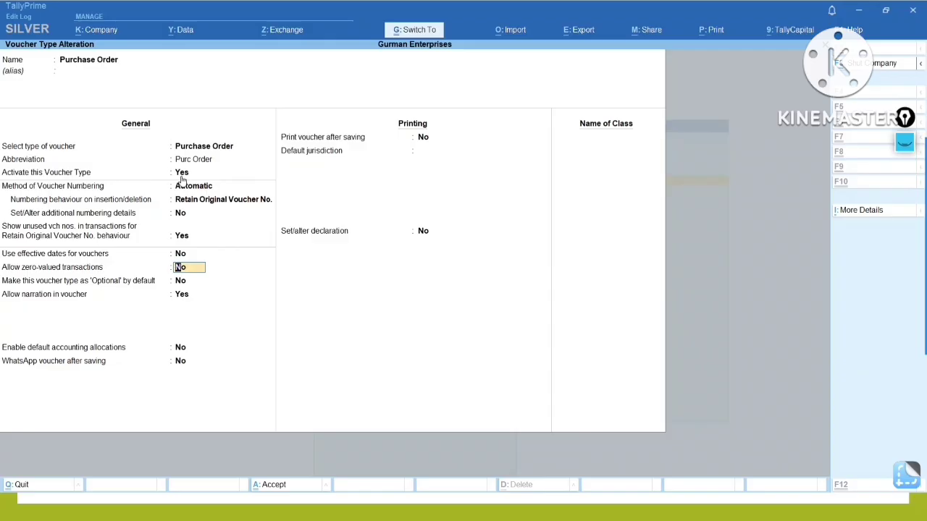
key(ctrl+a)
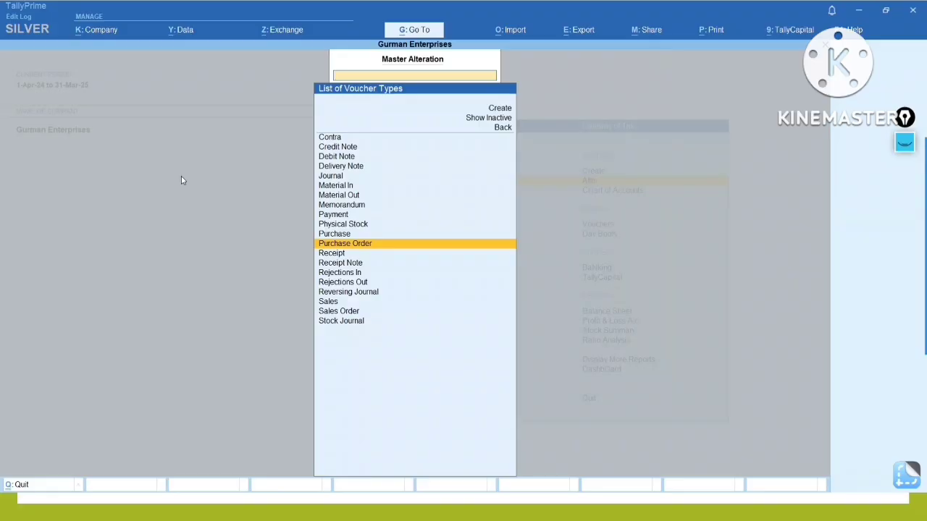
Reopen the Purchase Order voucher type to check its activation setting, quit it, and return to the Gateway of Tally.
key(Return)
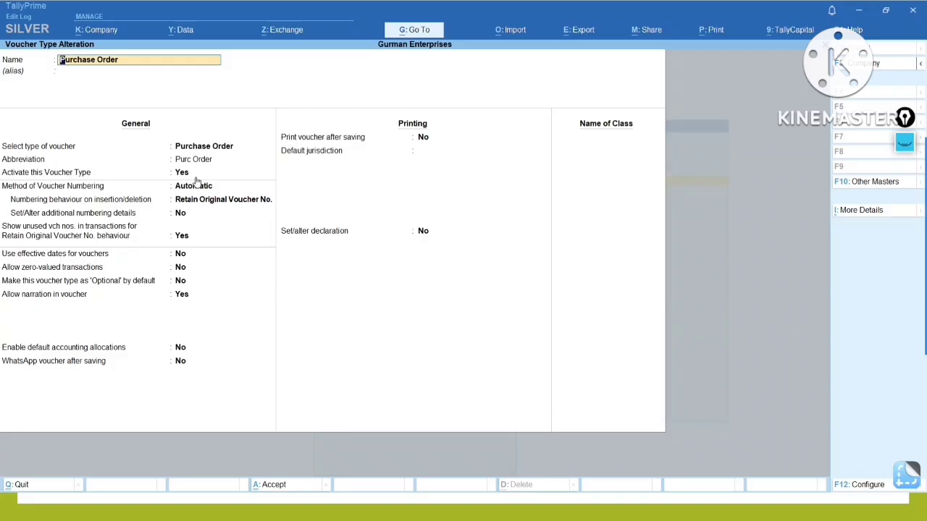
key(Escape)
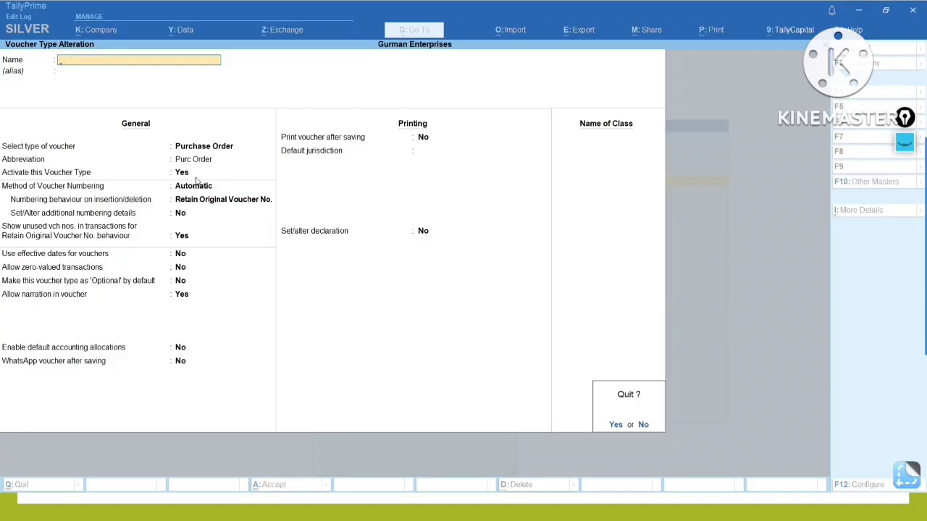
key(y)
key(Escape)
key(Escape)
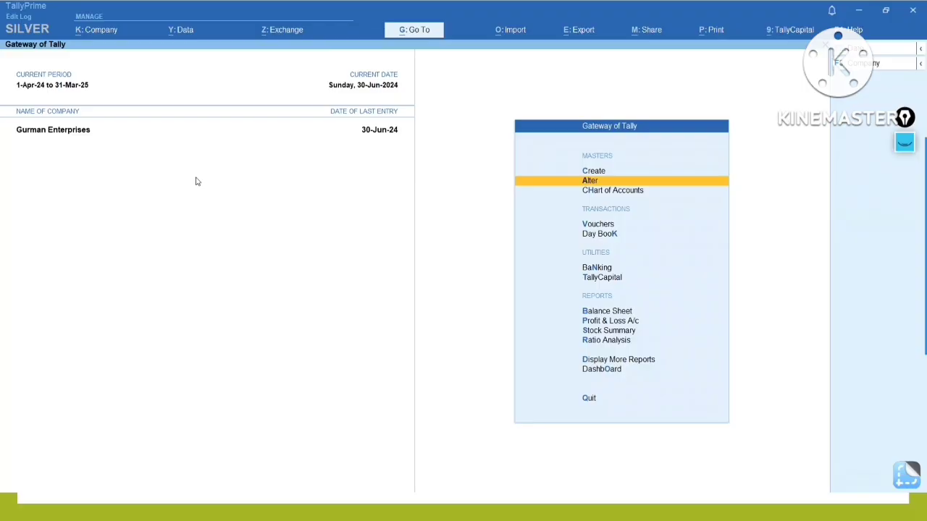
Open voucher creation and switch to a new Purchase Order voucher.
key(Down)
key(Down)
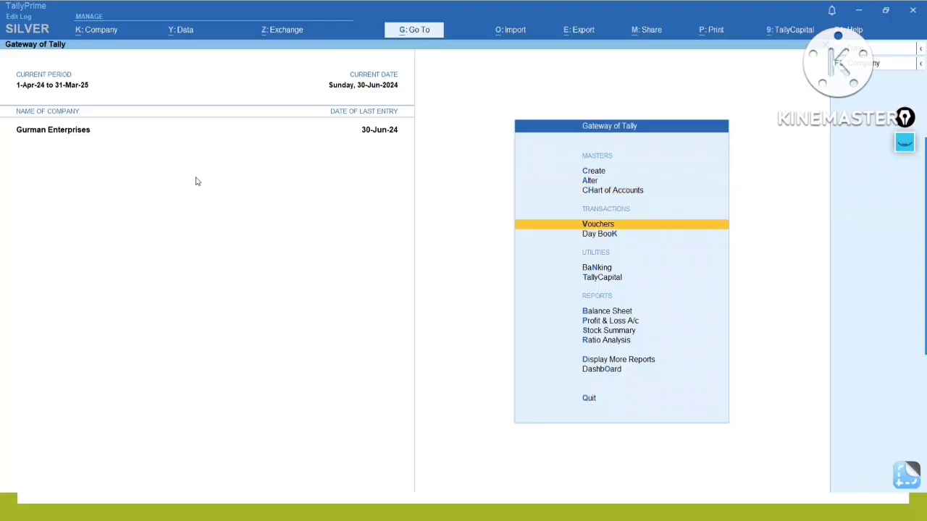
key(Return)
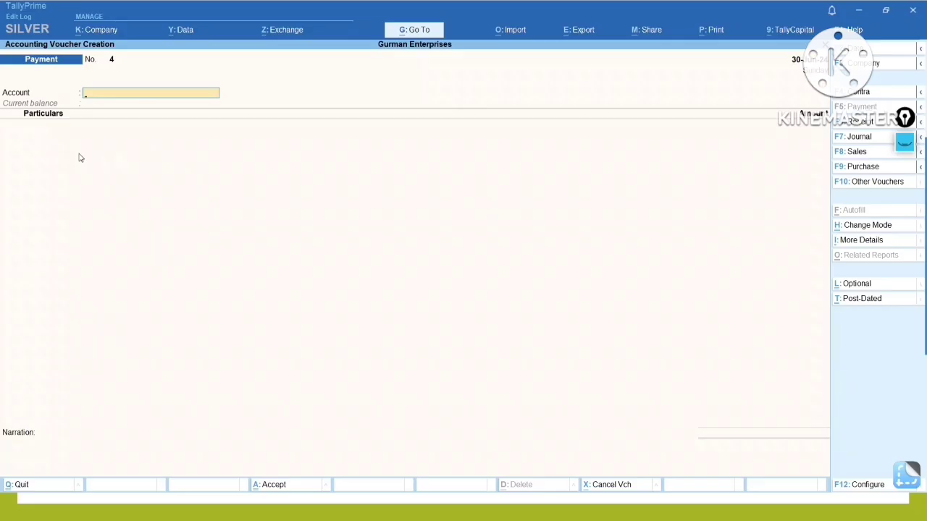
key(ctrl)
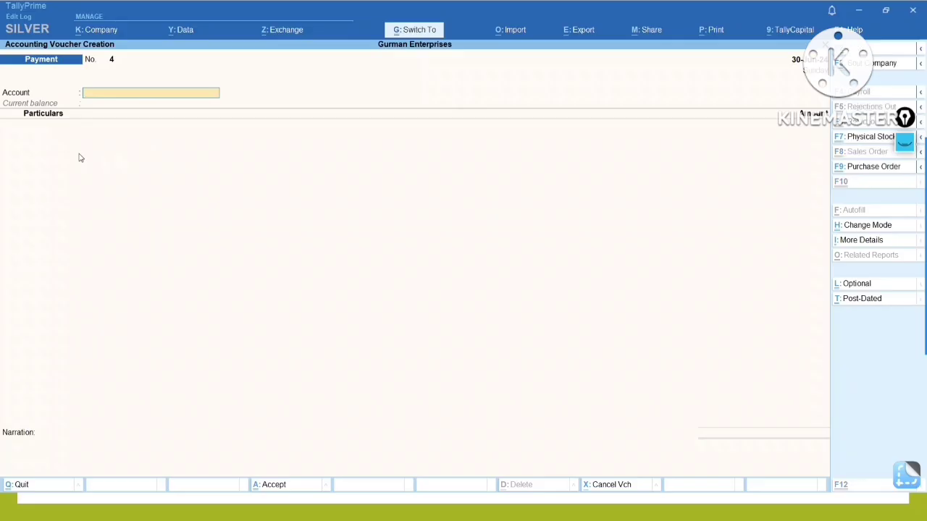
key(ctrl+F9)
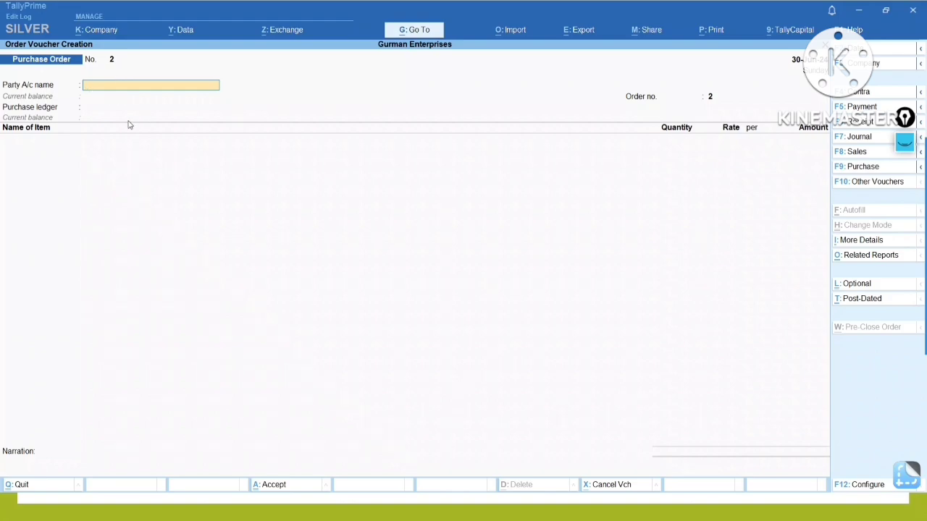
Switch to the PowerPoint slide show to read the example purchase order, and return to TallyPrime.
key(alt+Tab)
key(alt+Tab)
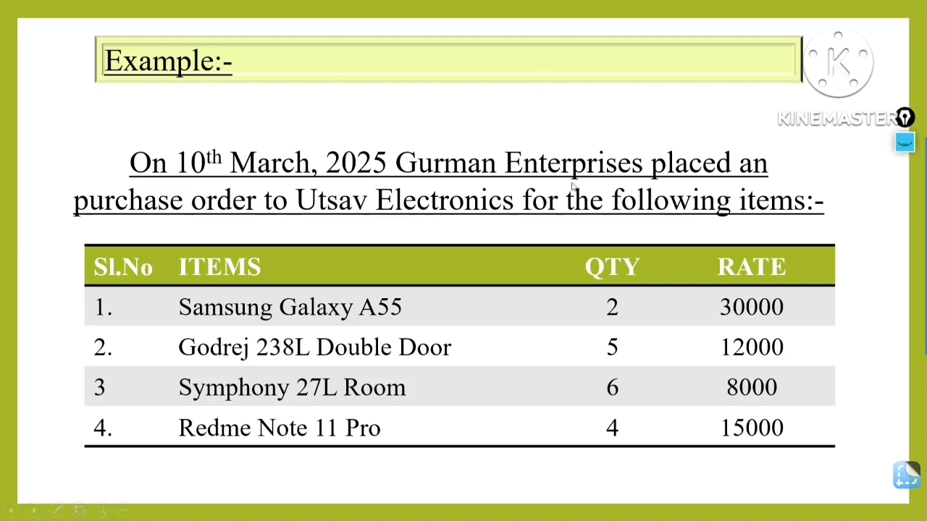
key(alt+Tab)
key(alt+Tab)
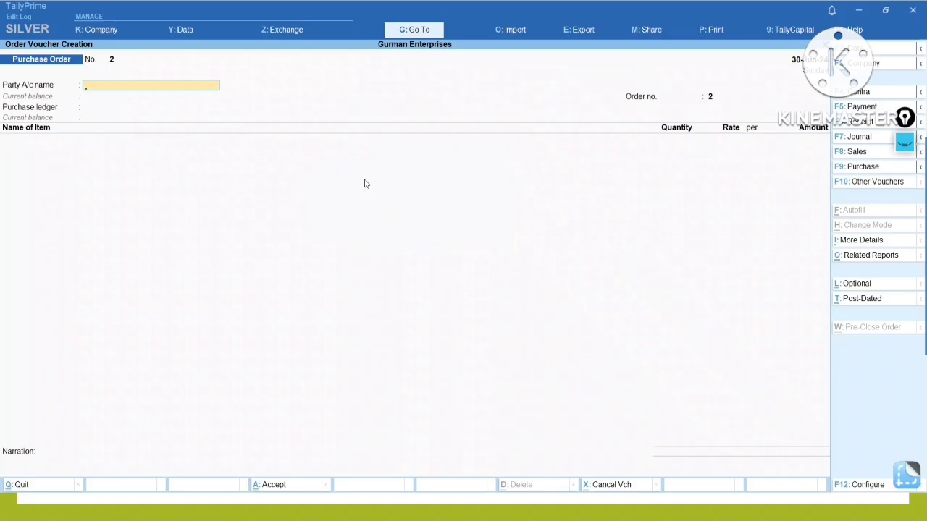
Set the purchase order's voucher date to 10-3-2025, and recheck the supplier in the example slide.
key(F2)
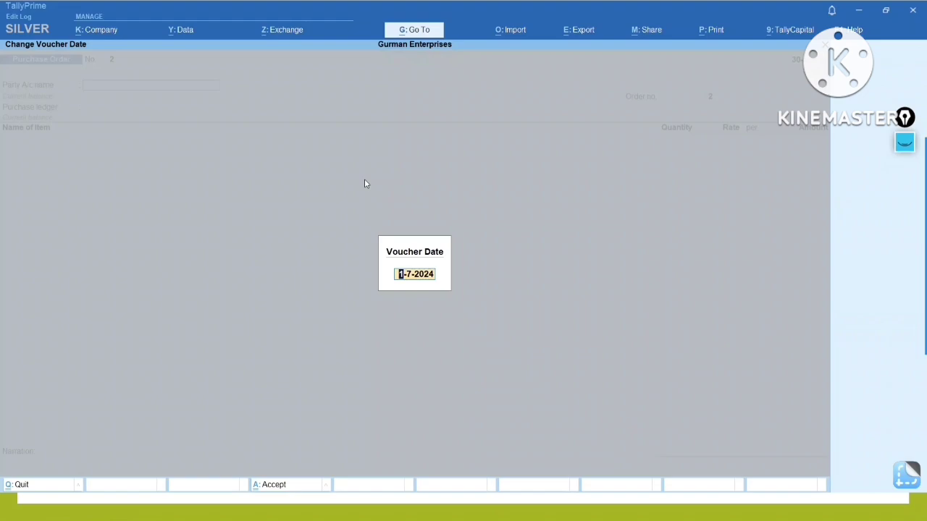
text(10 3 25)
key(Return)
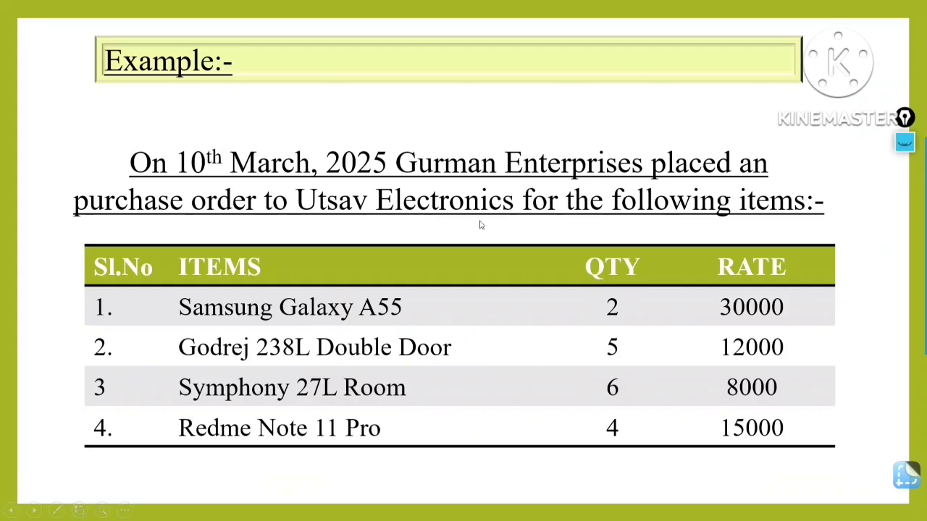
key(alt+Tab)
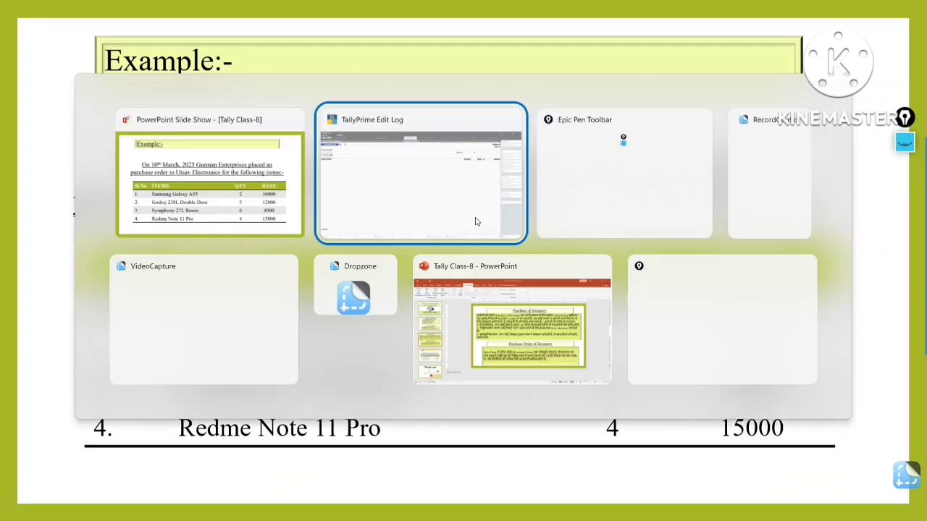
key(alt)
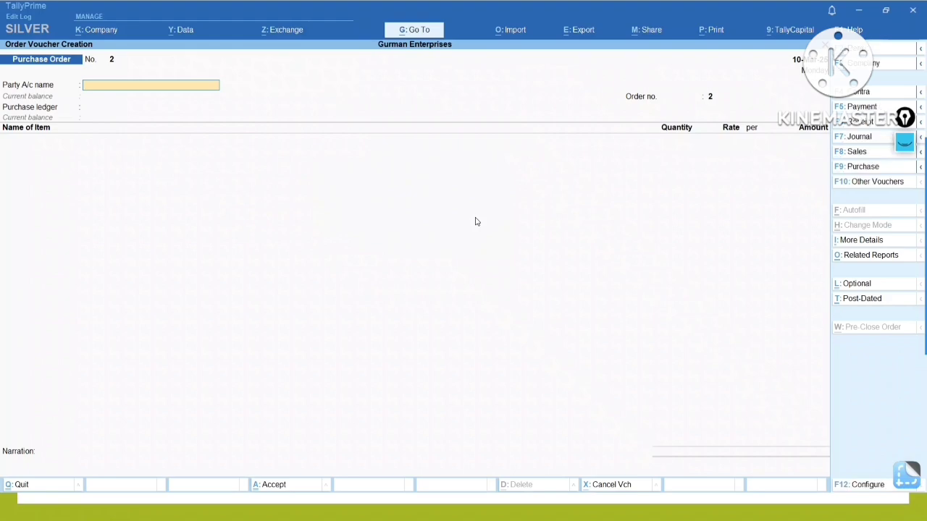
Look through the ledger accounts available for the order's party account to see whether the supplier exists.
key(Return)
key(Escape)
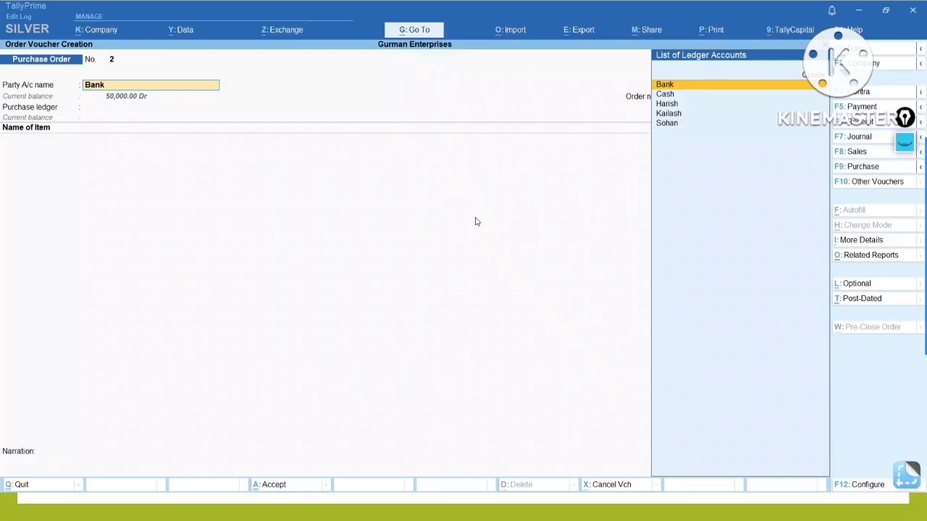
key(Down)
key(Down)
key(Down)
key(Down)
key(Up)
key(Up)
key(Up)
key(Up)
key(ctrl)
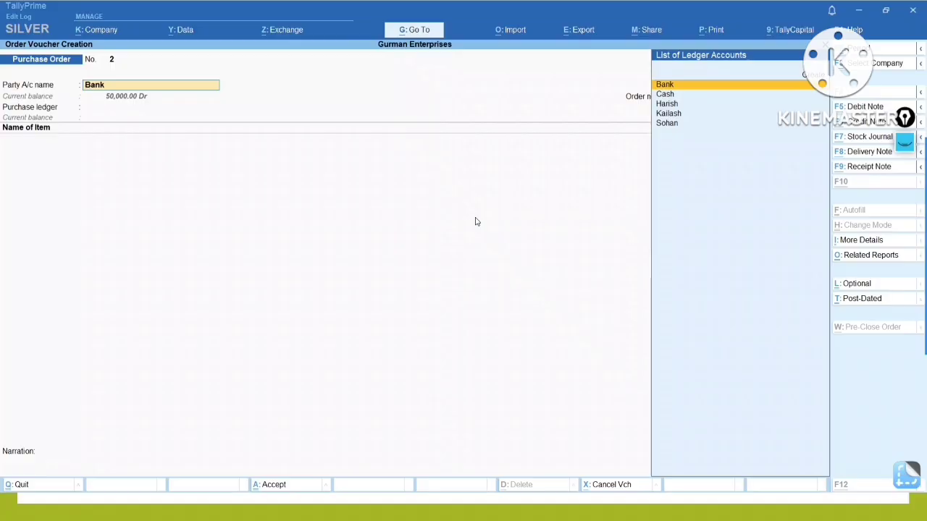
key(alt+c)
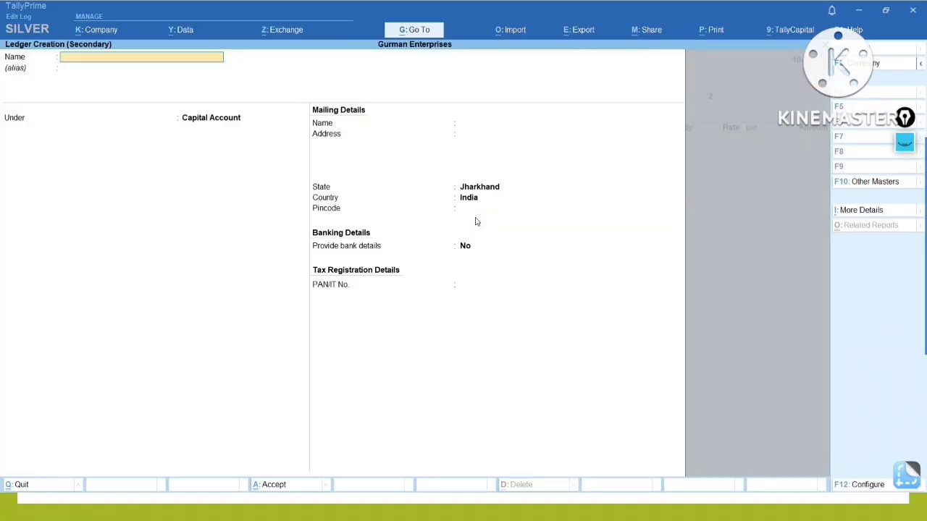
text(Utsa)
text(v Electronics)
key(Escape)
key(Escape)
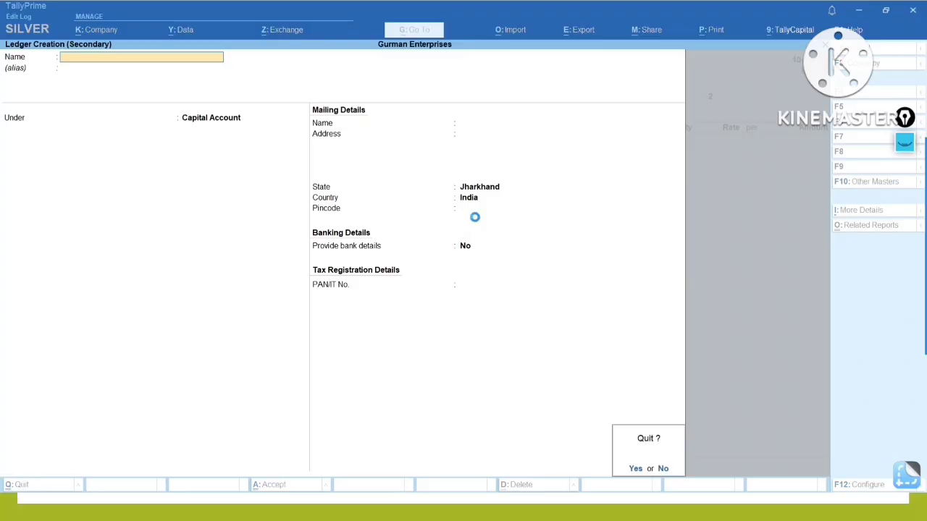
key(y)
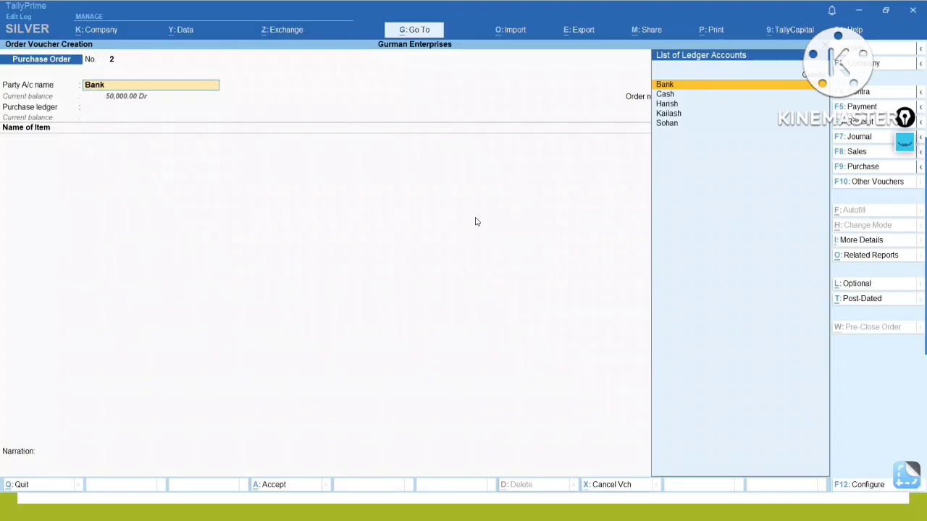
Start a new party ledger from the order voucher and name it Utsav Electronics, without an alias.
key(Up)
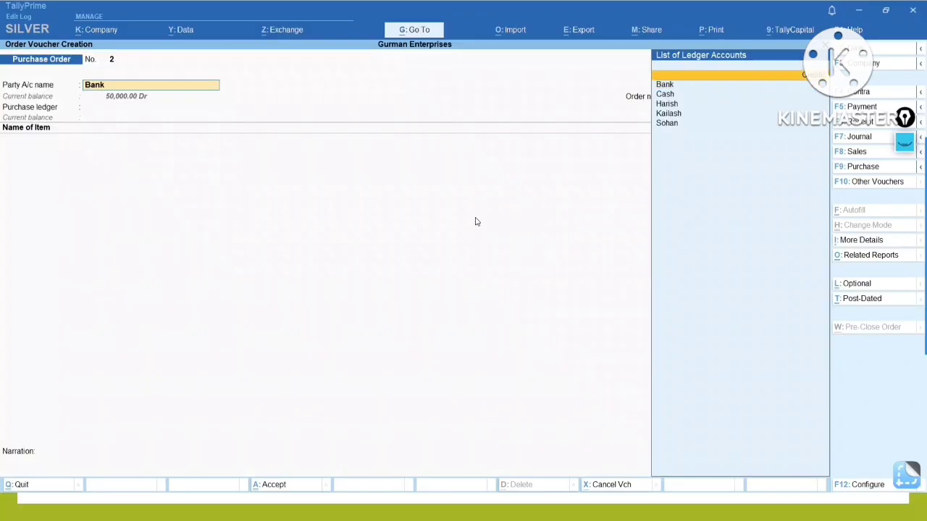
key(Return)
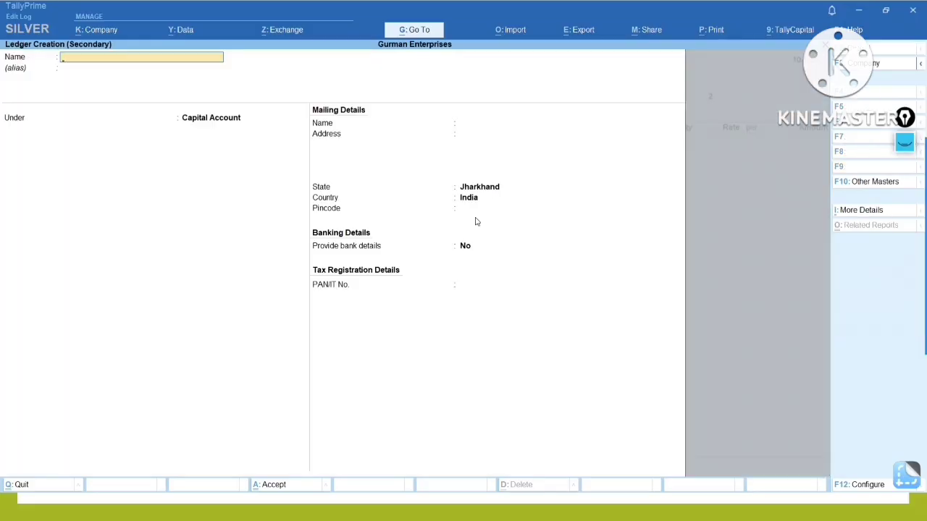
text(Utsav Electronics)
key(Return)
key(Return)
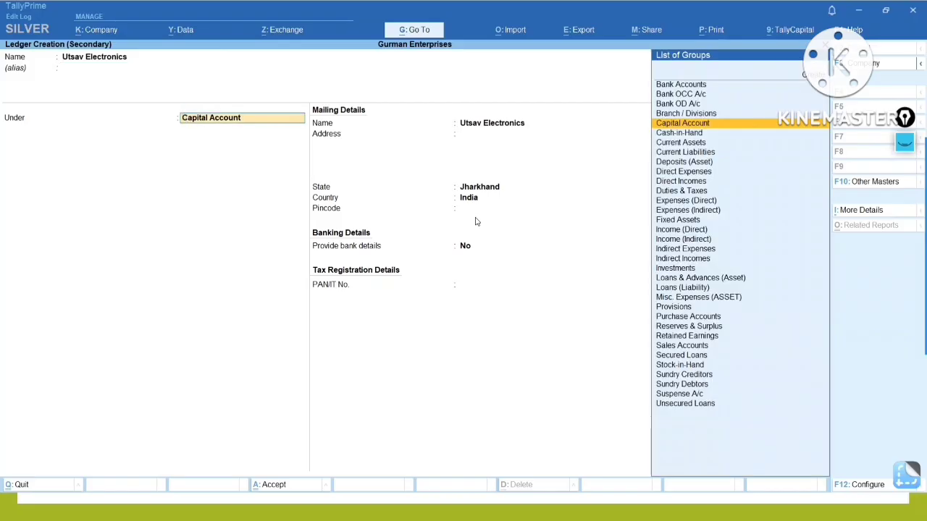
Place the Utsav Electronics ledger under the Sundry Creditors group.
text(Uns)
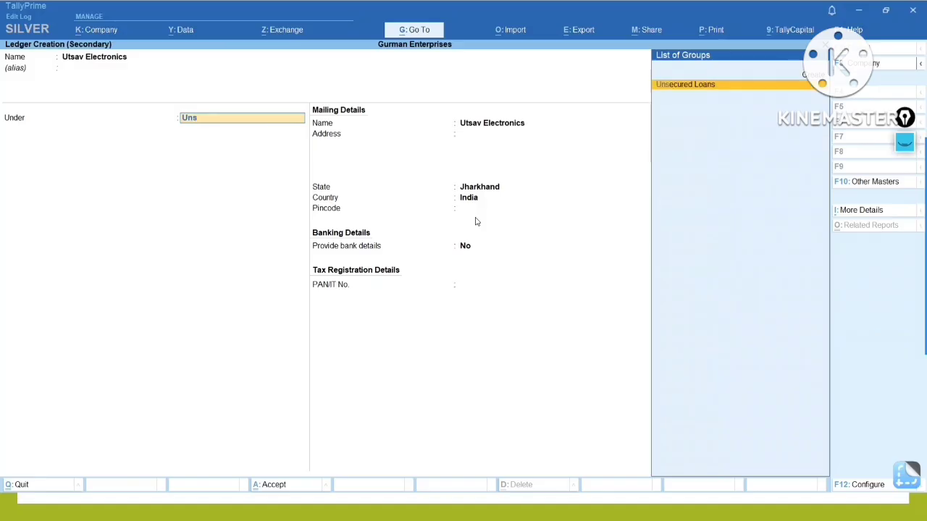
key(BackSpace)
key(BackSpace)
key(BackSpace)
text(Sundry)
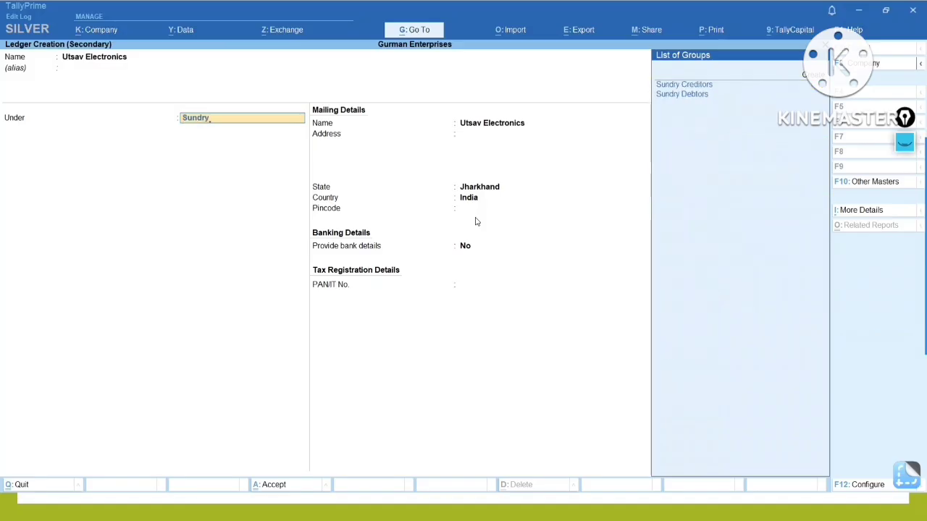
key(Down)
key(Return)
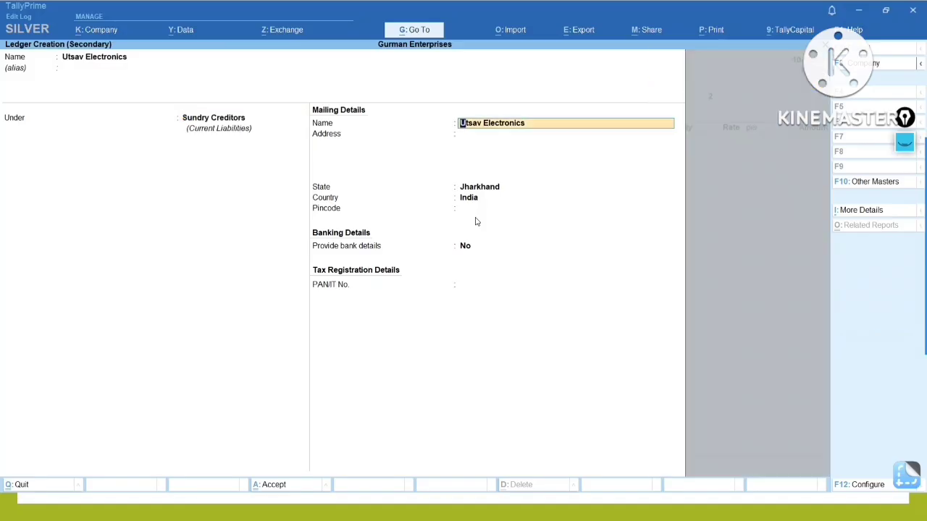
Enter the supplier's mailing address, keeping the mailing name, state Jharkhand and country India, and leave the pincode blank.
key(Return)
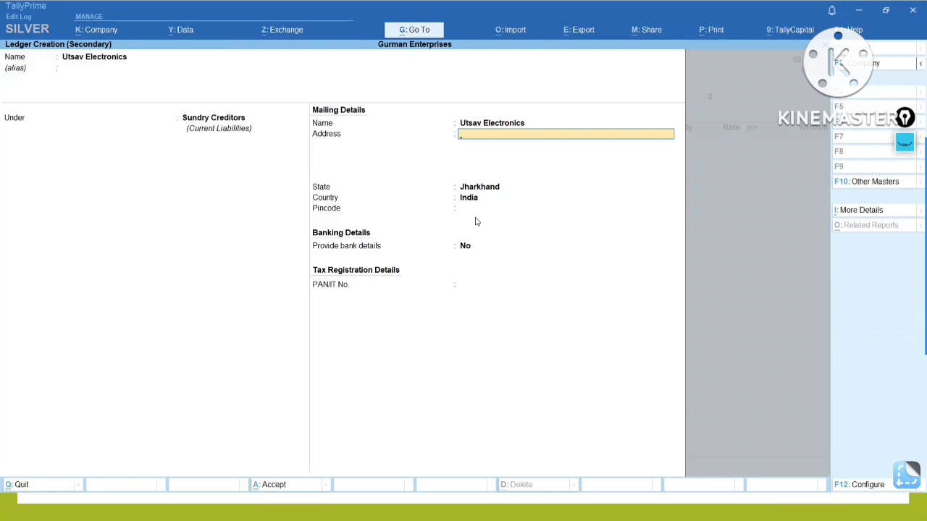
text(Ranchi, Jharkahnd)
key(Return)
key(Return)
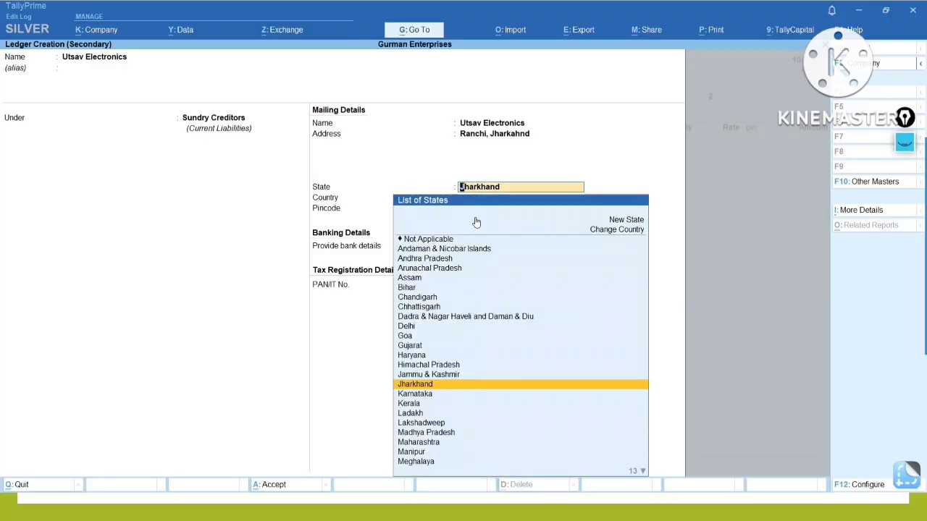
key(Return)
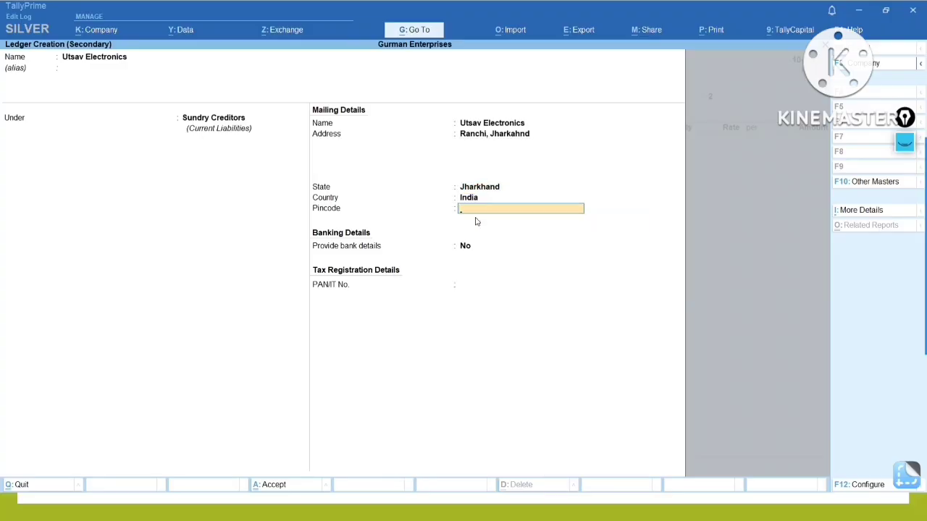
key(Return)
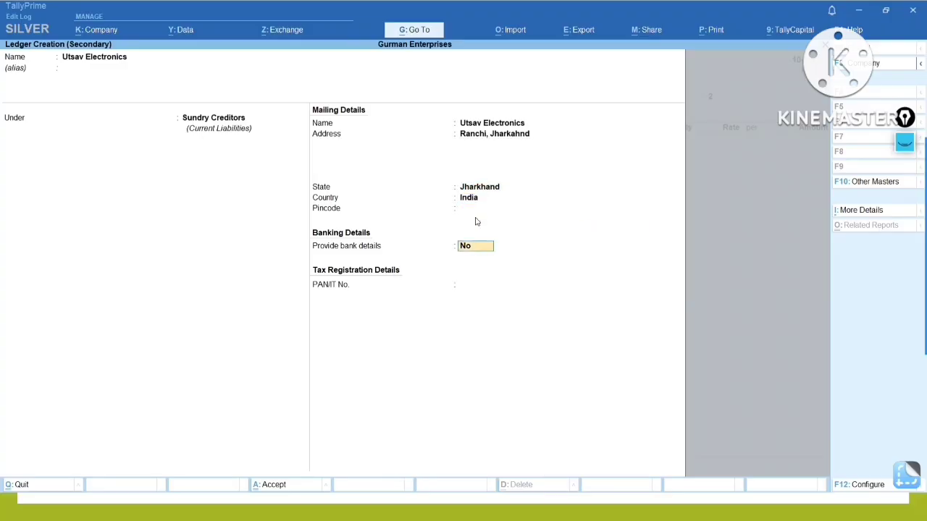
Enable bank details for the Utsav Electronics ledger and add the Cheque transaction type crossed using A/c Payee.
text(y)
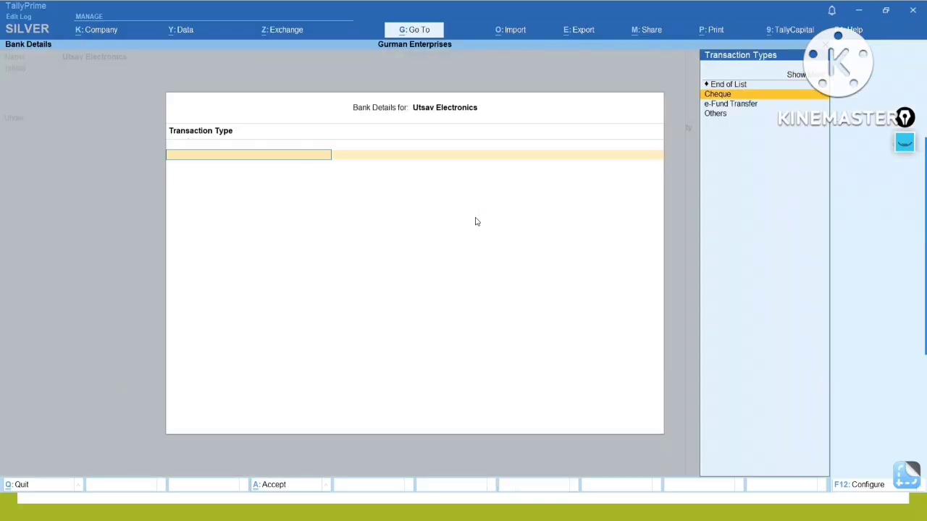
key(Down)
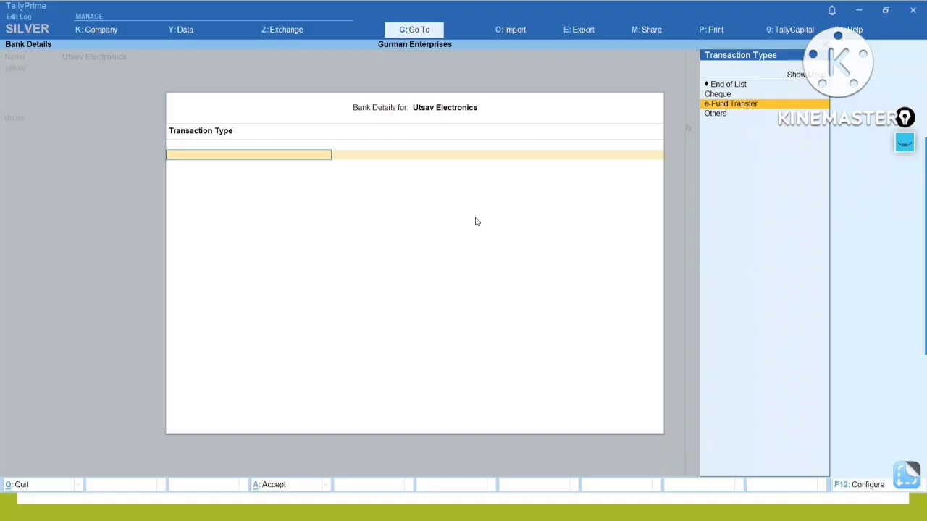
key(Down)
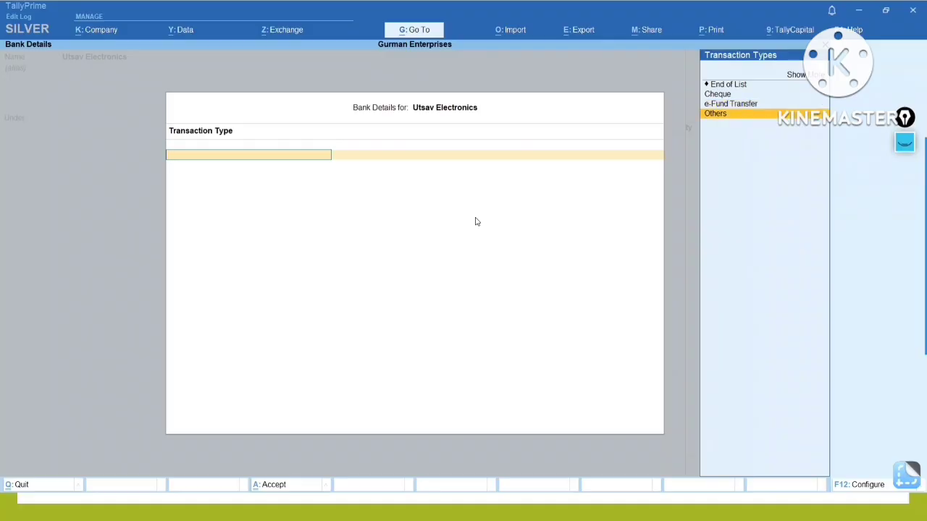
key(Up)
key(Up)
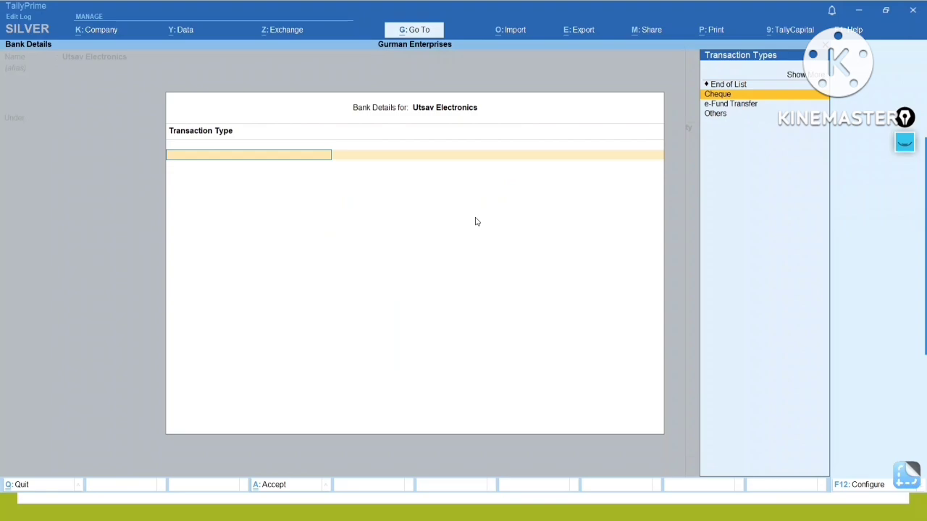
key(Return)
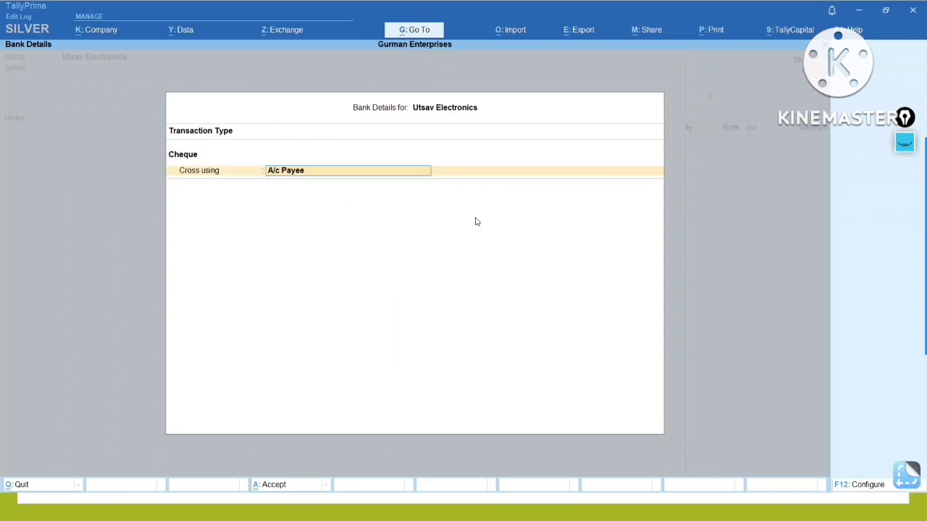
key(Return)
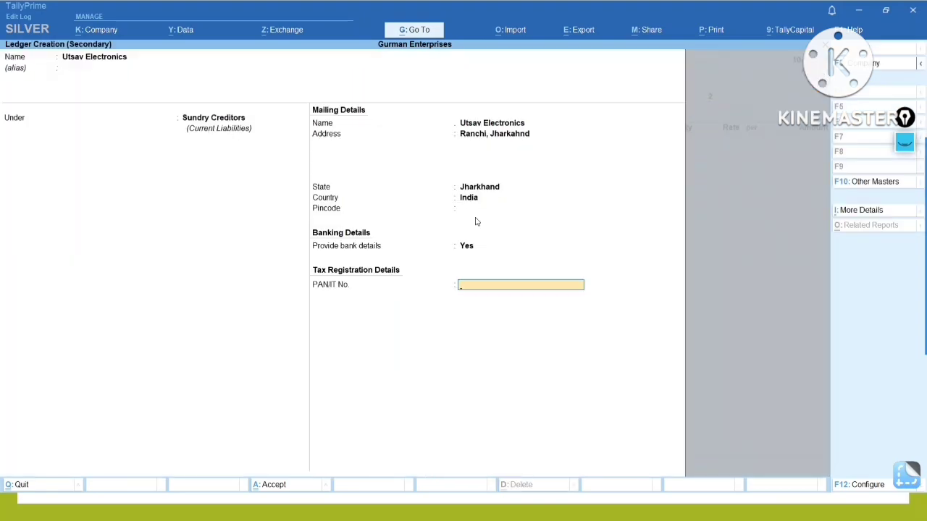
Reopen the ledger's bank details and configure them to show the favouring name, keeping Utsav Electronics as the cheque's payee.
key(BackSpace)
key(Return)
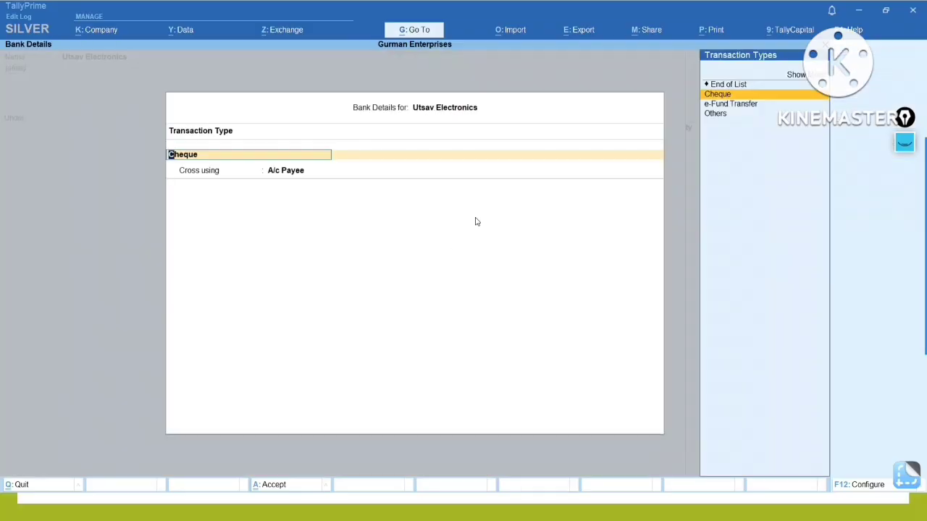
key(Return)
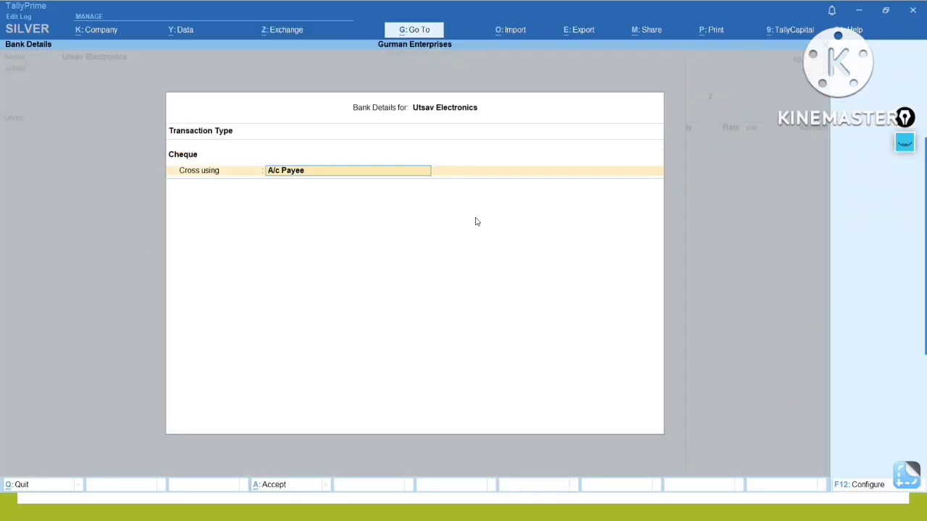
key(F12)
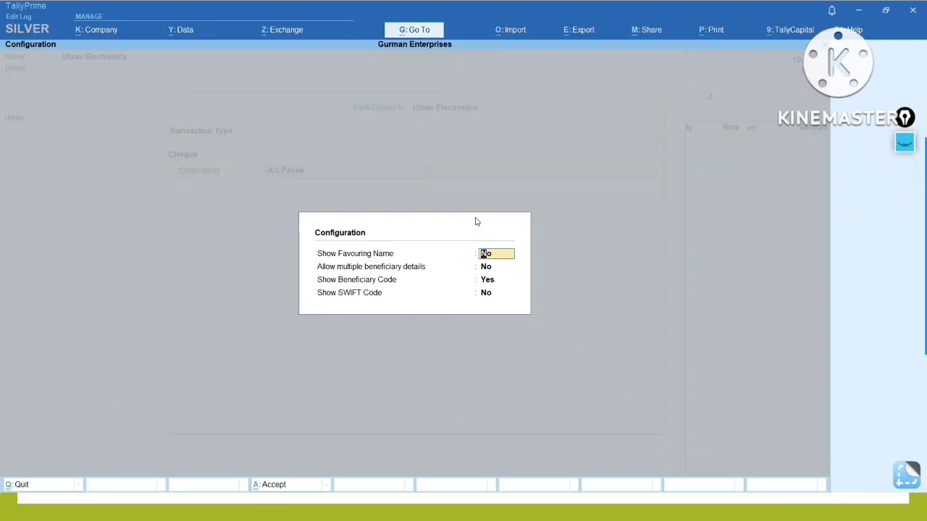
text(y)
key(Return)
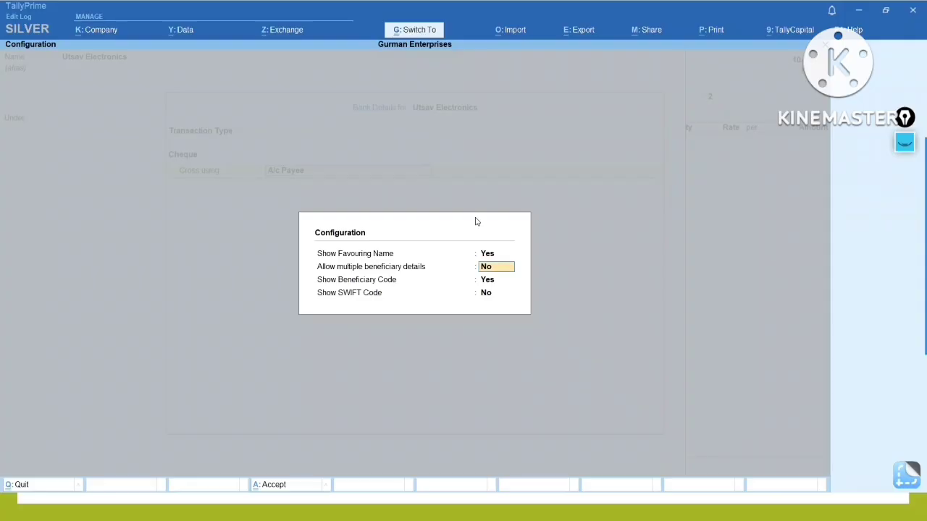
key(ctrl+a)
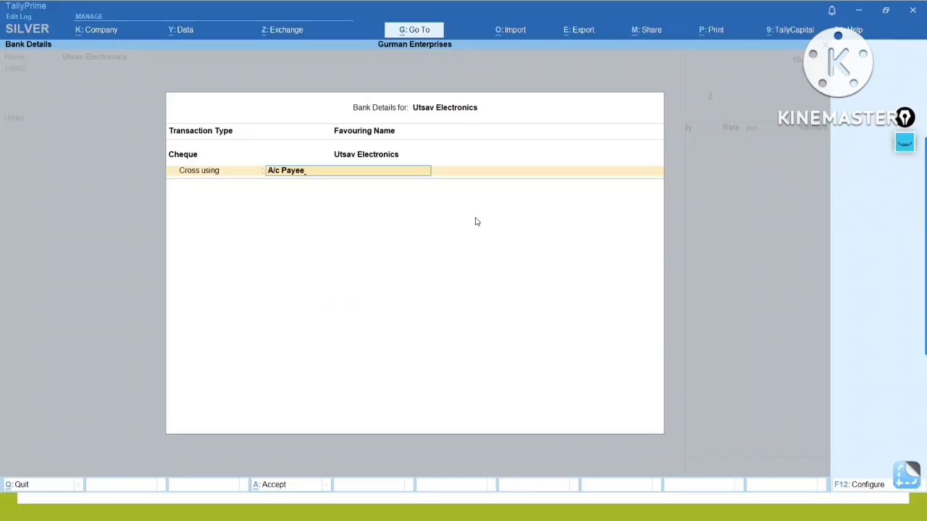
key(Return)
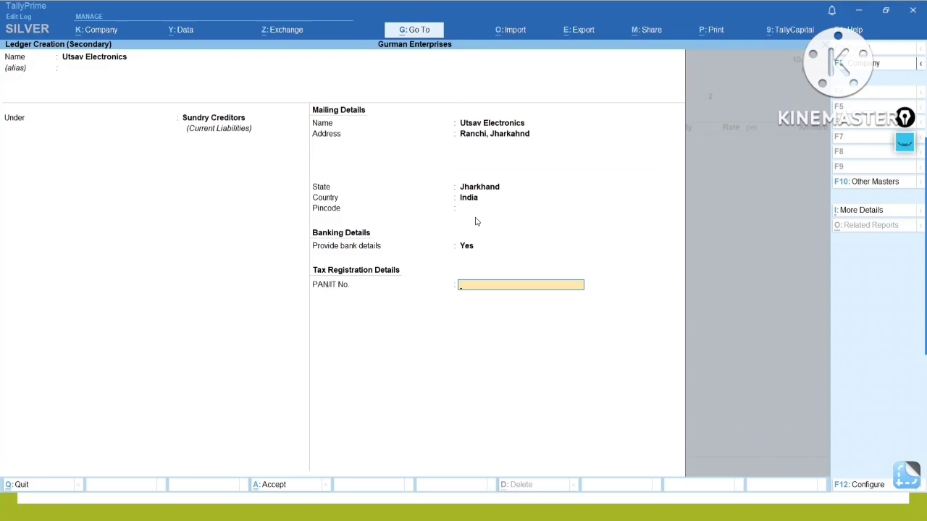
Leave the PAN/IT number blank, save the Utsav Electronics ledger and use it as the order's party account.
key(Return)
key(Return)
key(Return)
key(Return)
key(Return)
key(Return)
key(Return)
key(Return)
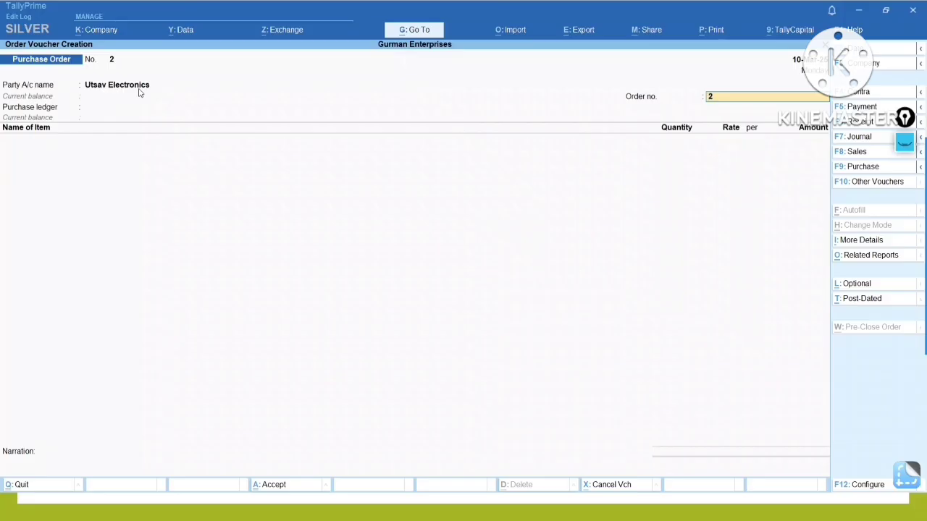
Enter the purchase order's order number and choose Purchase as the purchase ledger.
text(GE/2024-25/102)
key(Return)
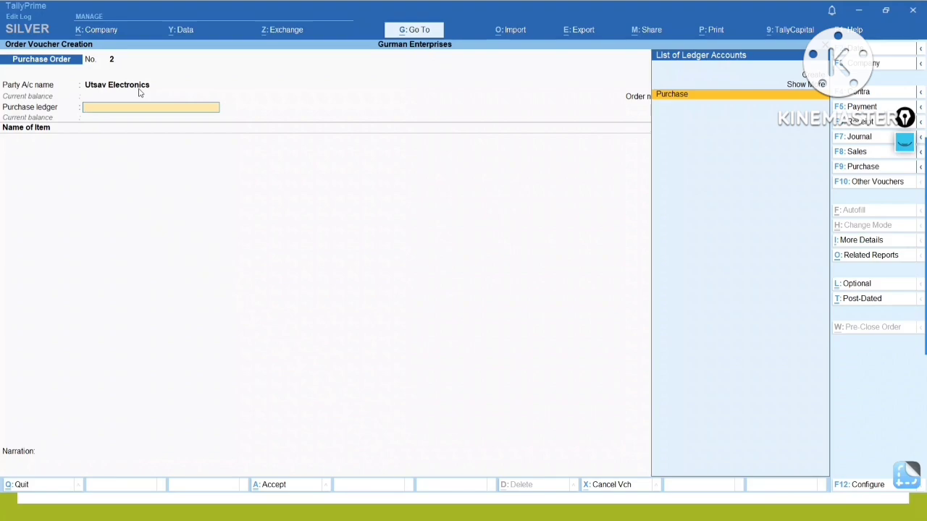
key(Return)
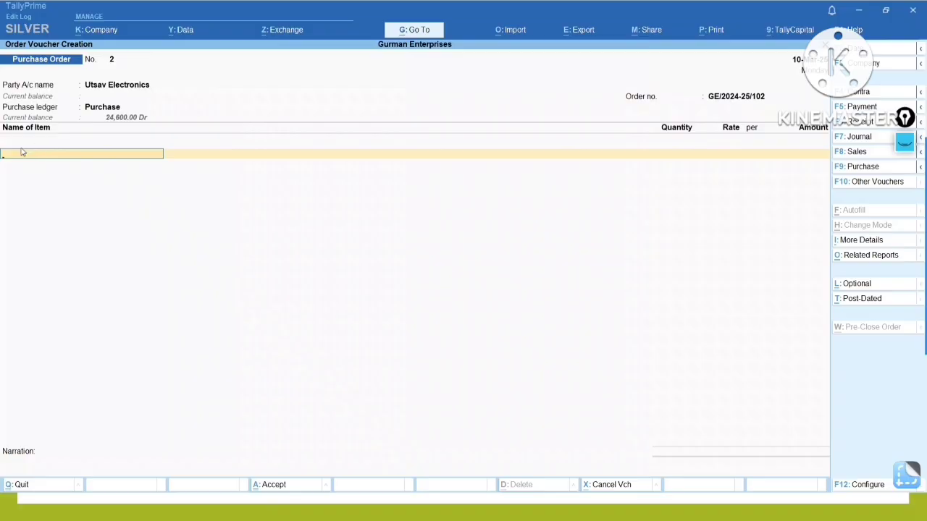
Check the item list on the PowerPoint example slide and select Samsung Galaxy A55 as the order's first stock item.
key(alt)
key(alt+Tab)
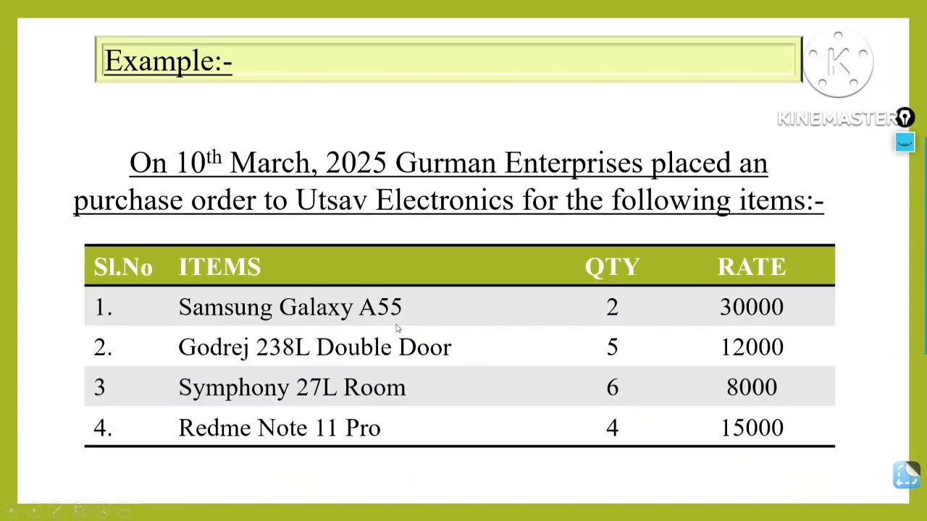
key(alt+Tab)
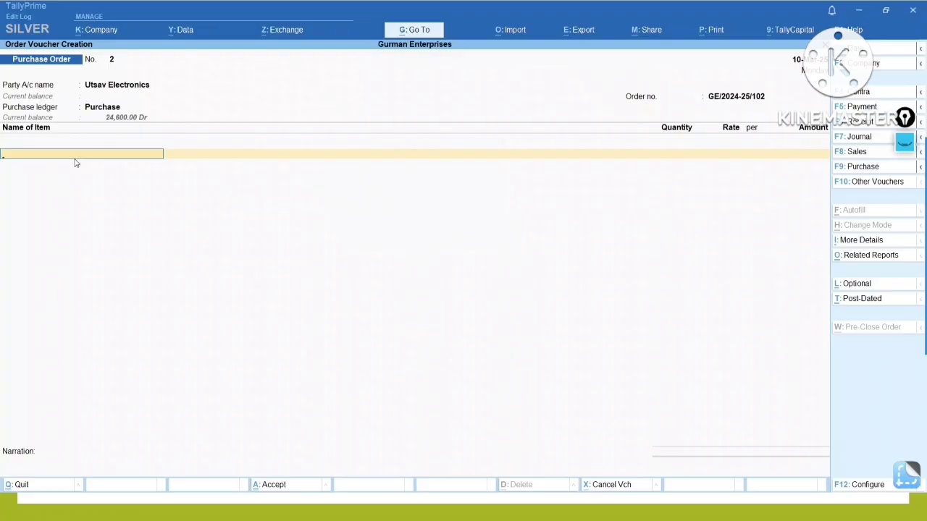
text(S)
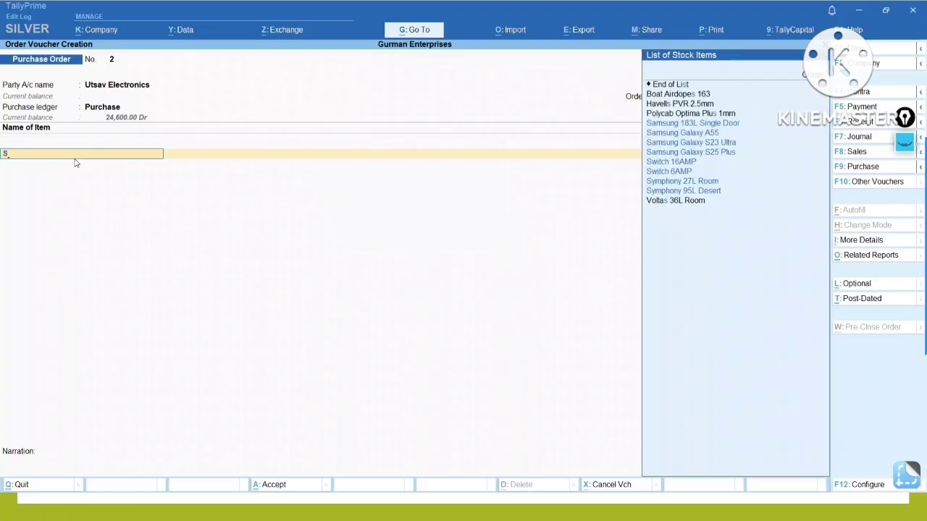
text(a)
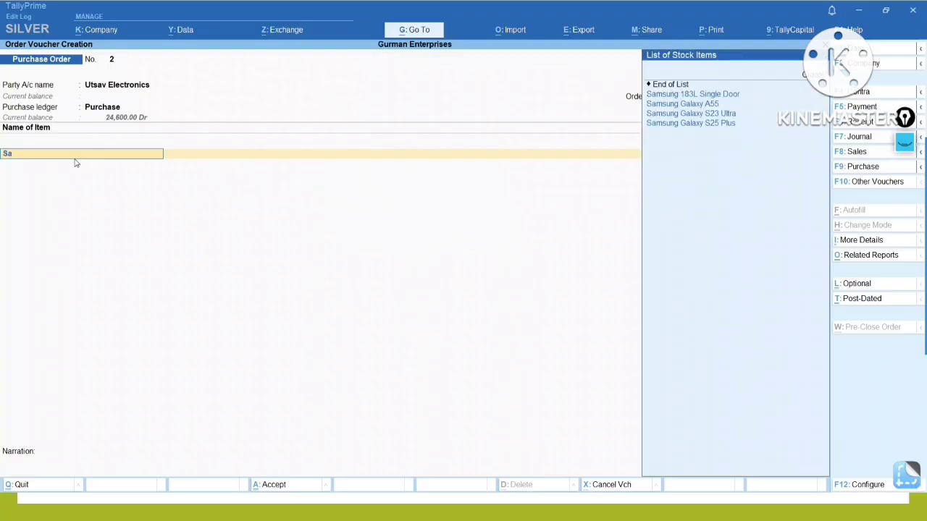
text(m)
key(Down)
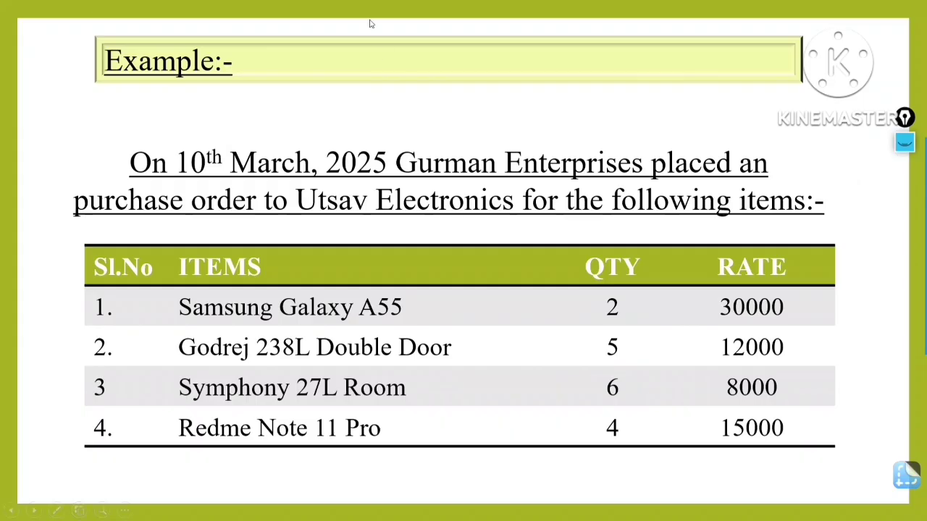
key(alt+Tab)
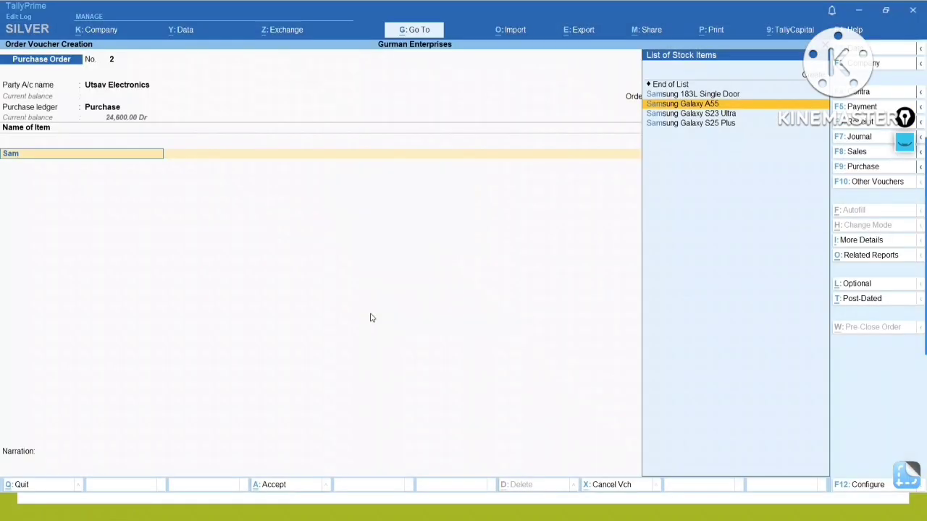
key(Return)
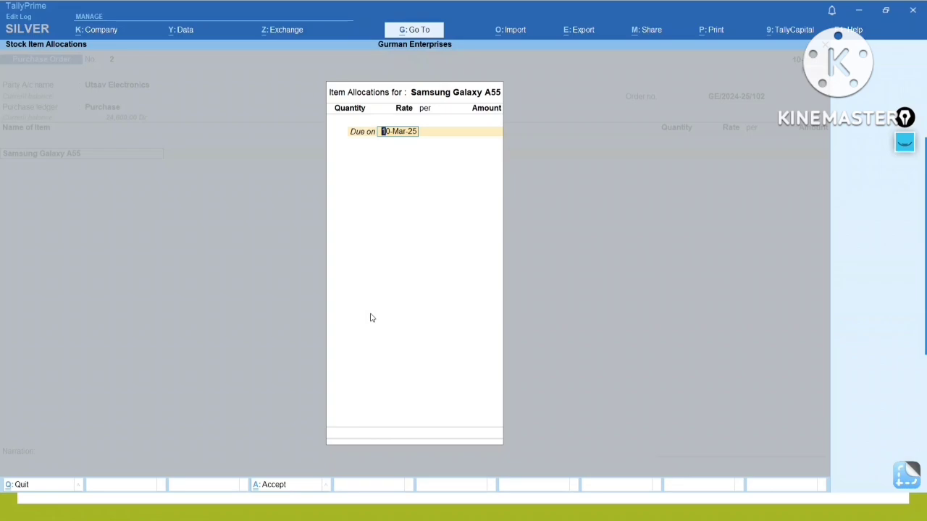
Set the Samsung Galaxy A55 allocation's due date to 20-Mar-25.
text(20)
key(Return)
key(BackSpace)
text(20 3 25)
key(Return)
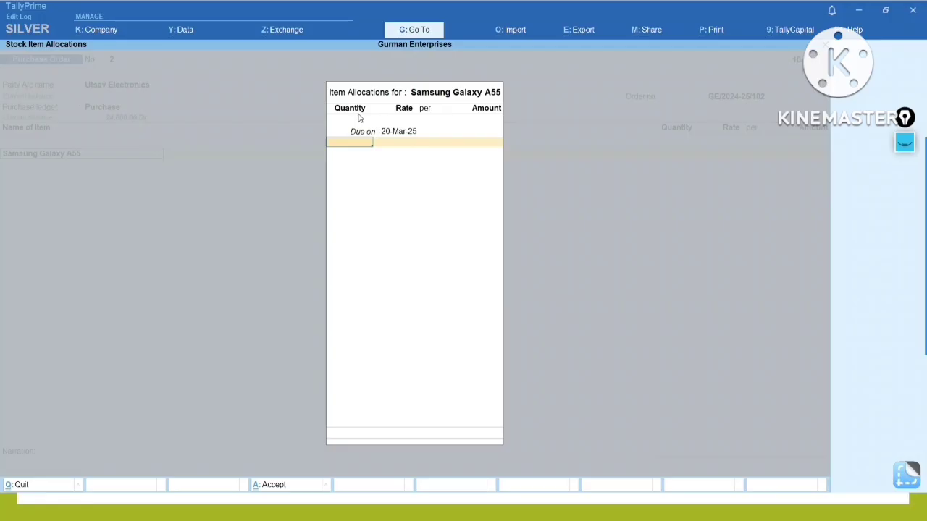
Check the example slide, enter 2 Nos of Samsung Galaxy A55 at a rate of 30,000 per Nos, and accept the item allocation.
key(alt+Tab)
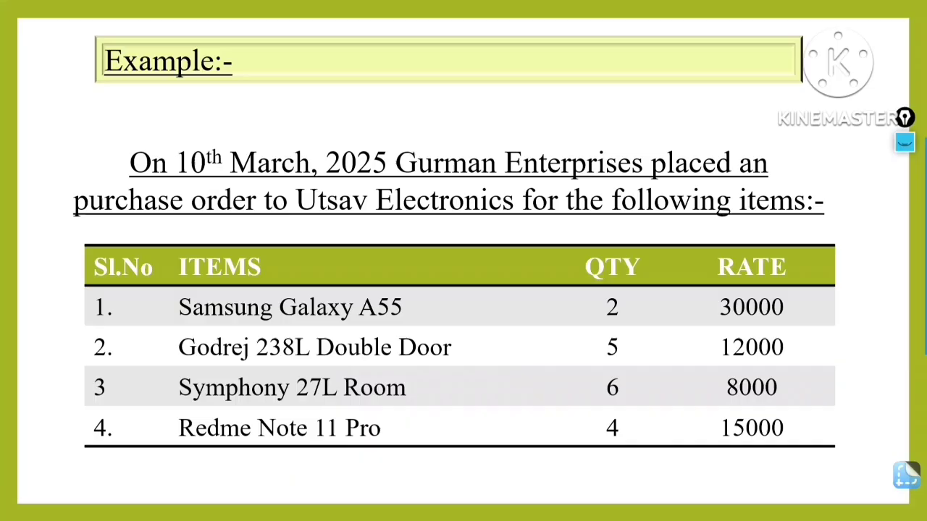
key(alt+Tab)
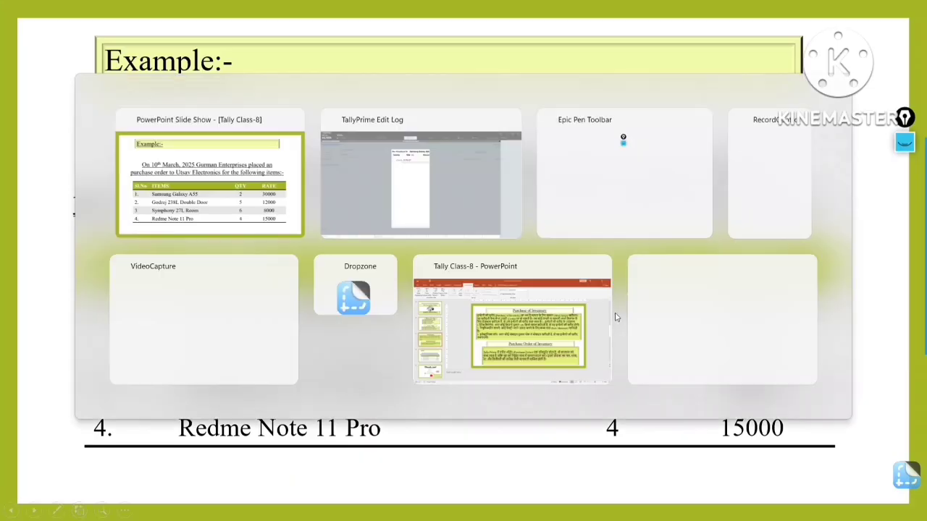
text(2)
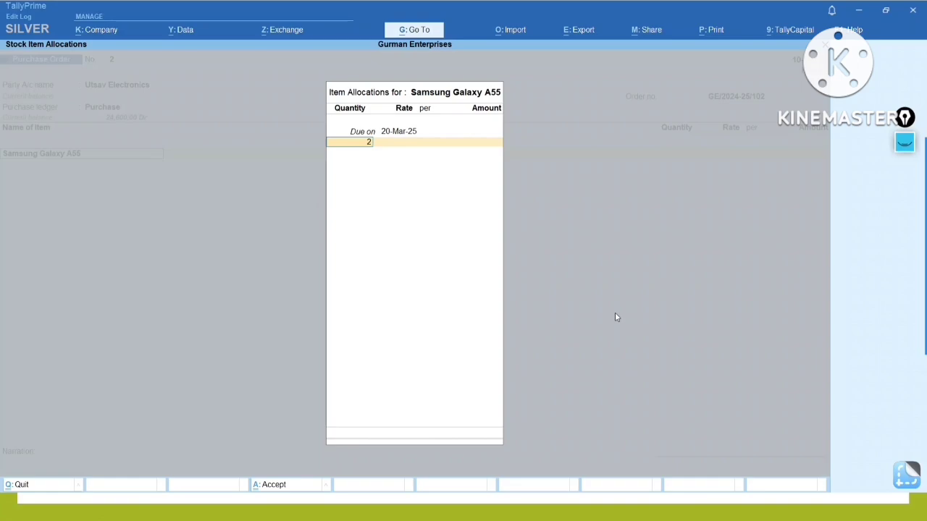
key(Return)
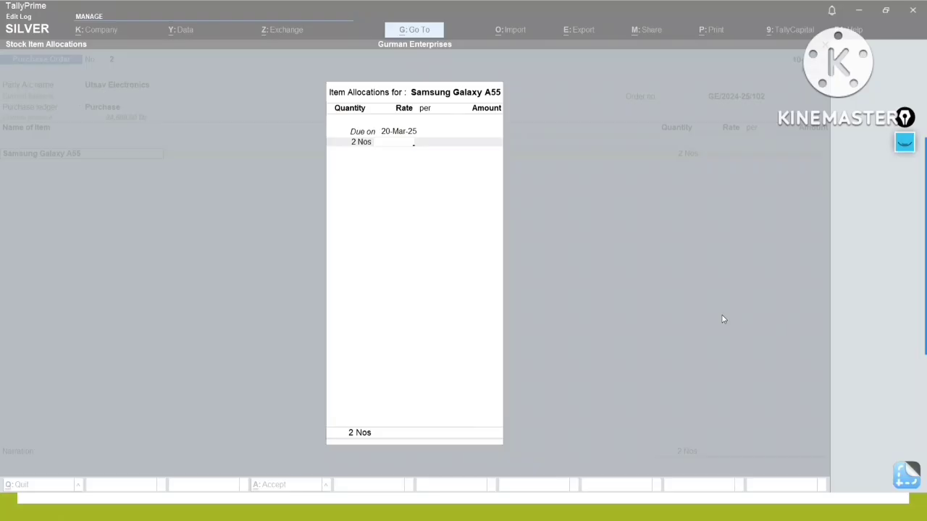
text(3000)
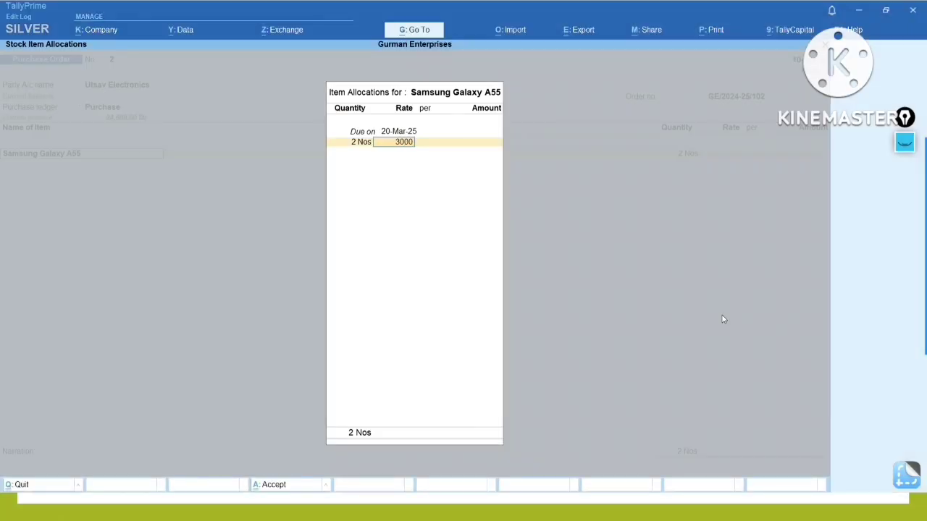
text(0)
key(Return)
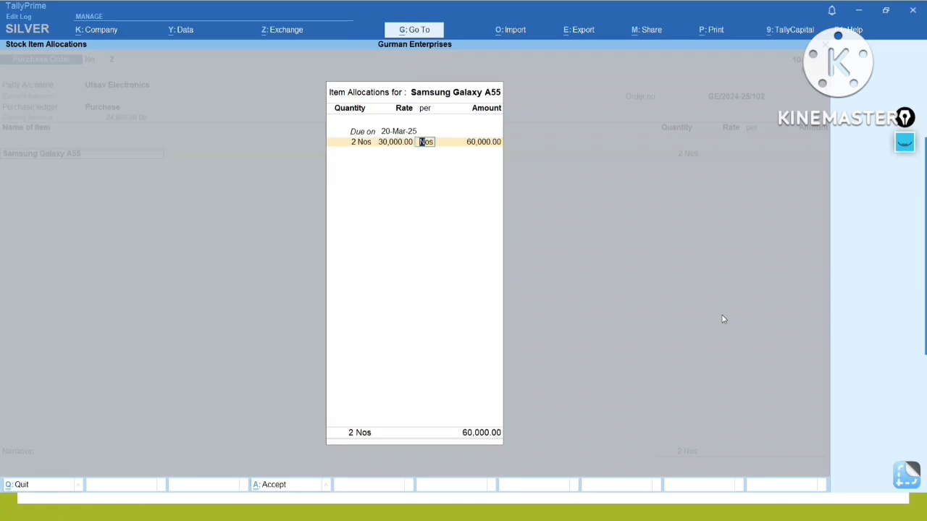
key(Return)
key(Return)
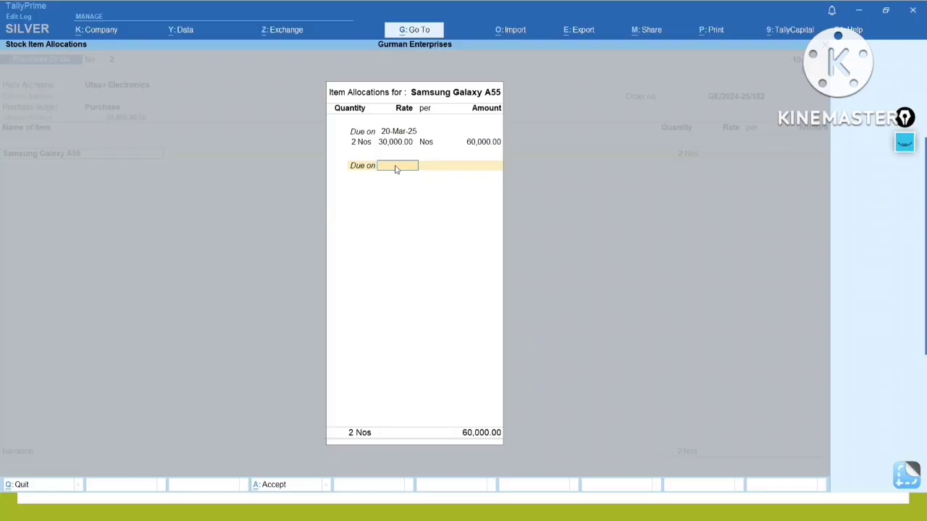
key(Return)
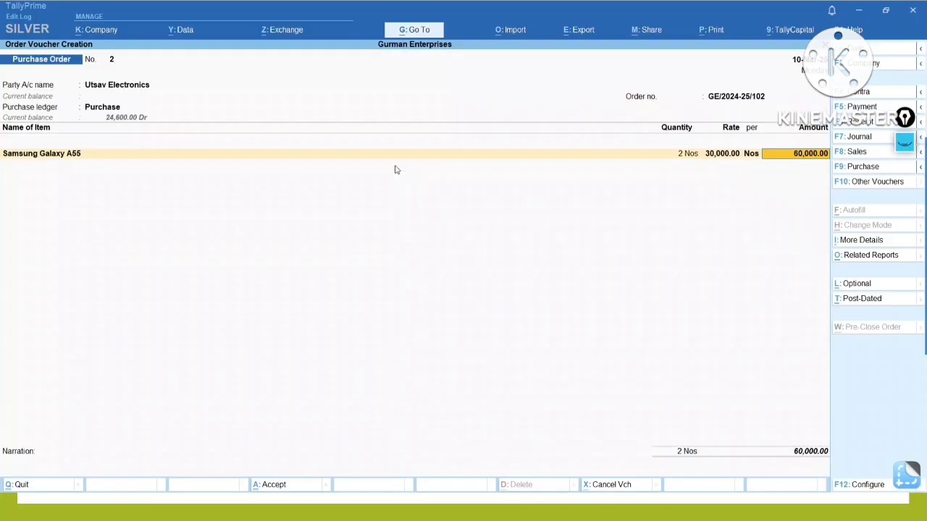
key(Return)
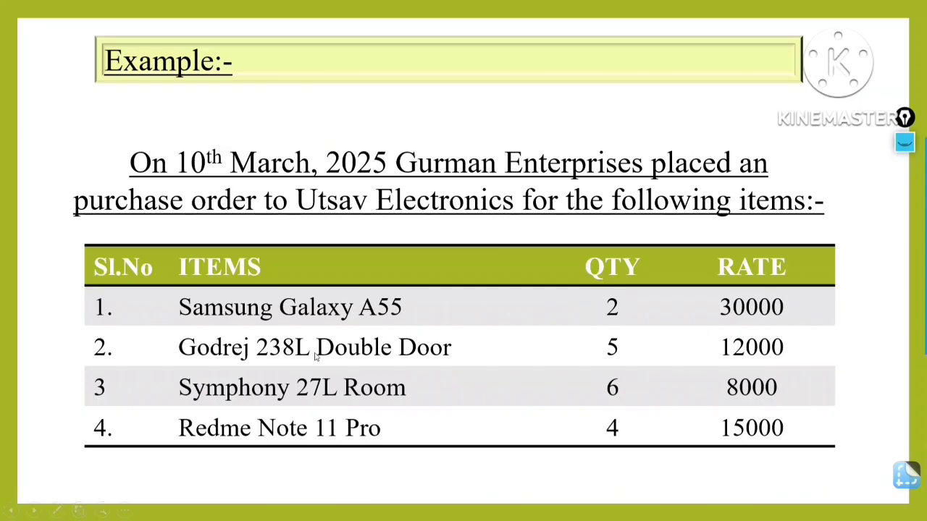
key(alt+Tab)
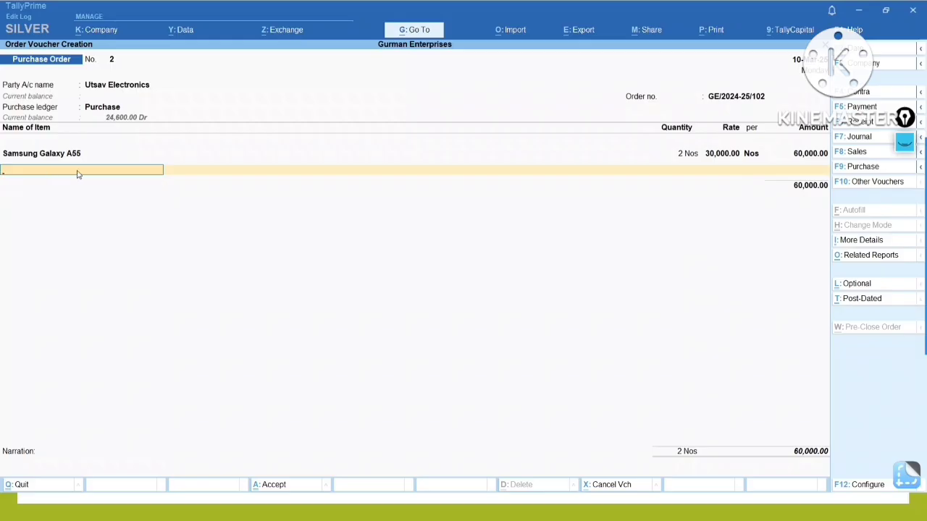
key(Return)
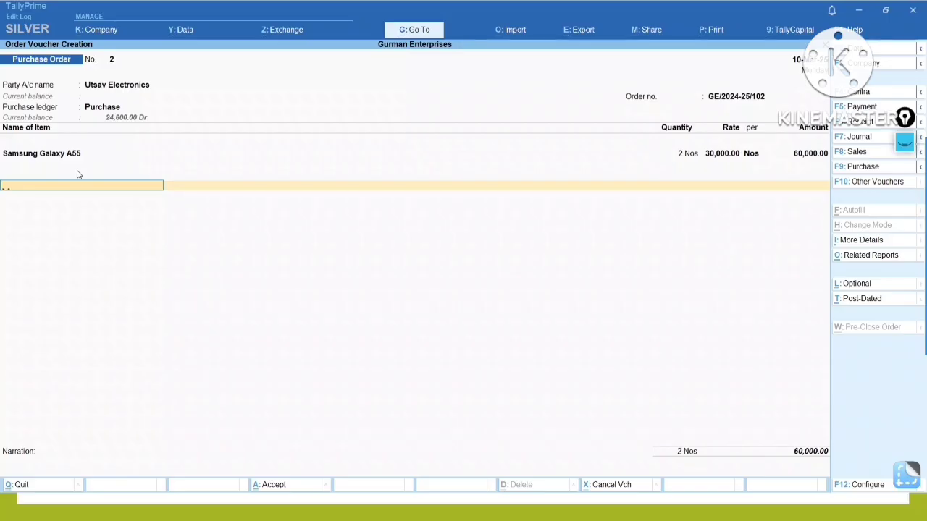
text(S)
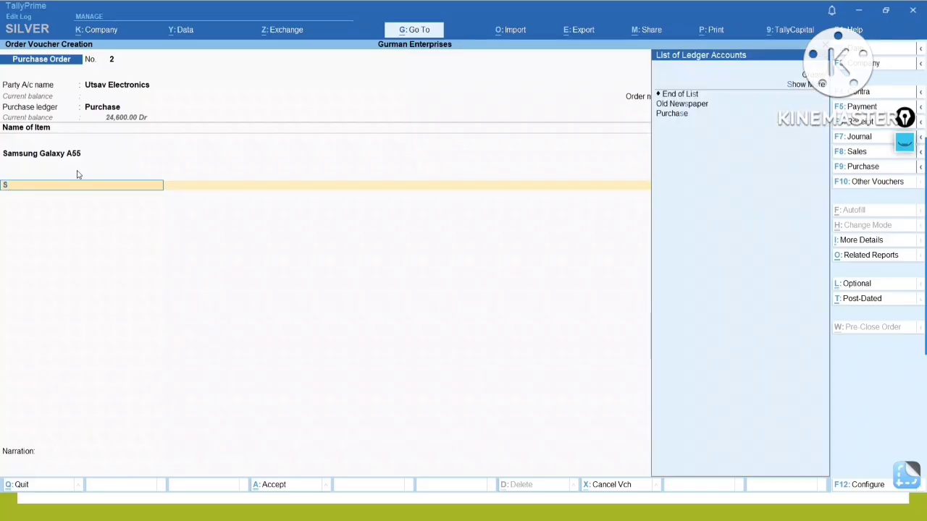
key(Down)
key(Down)
key(Down)
key(Down)
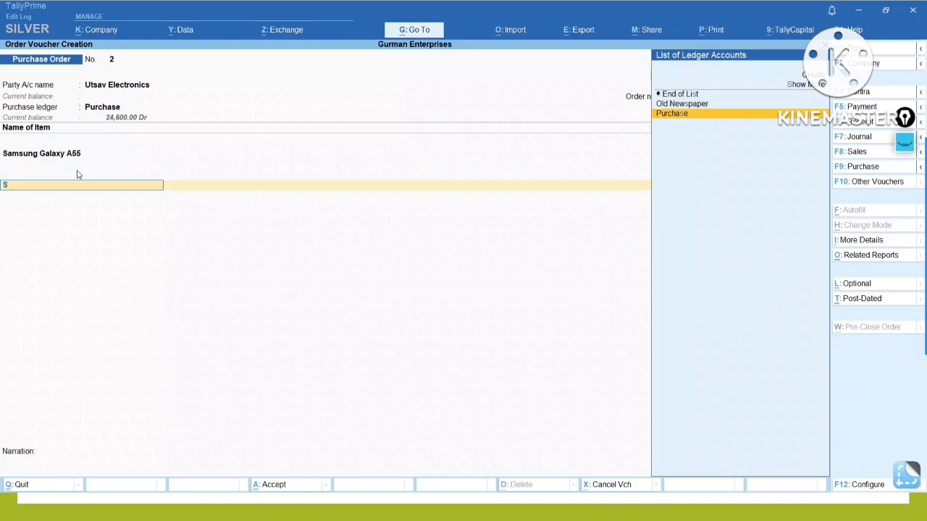
key(BackSpace)
key(Return)
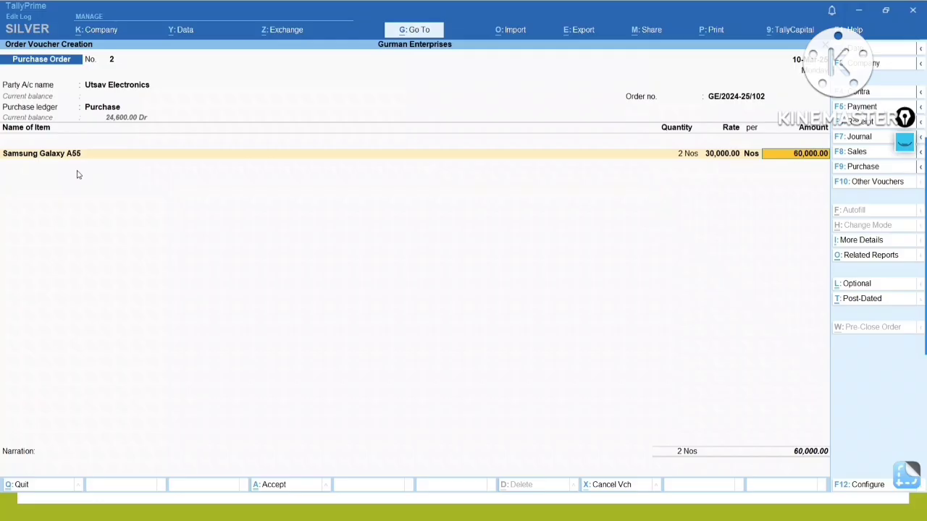
key(Return)
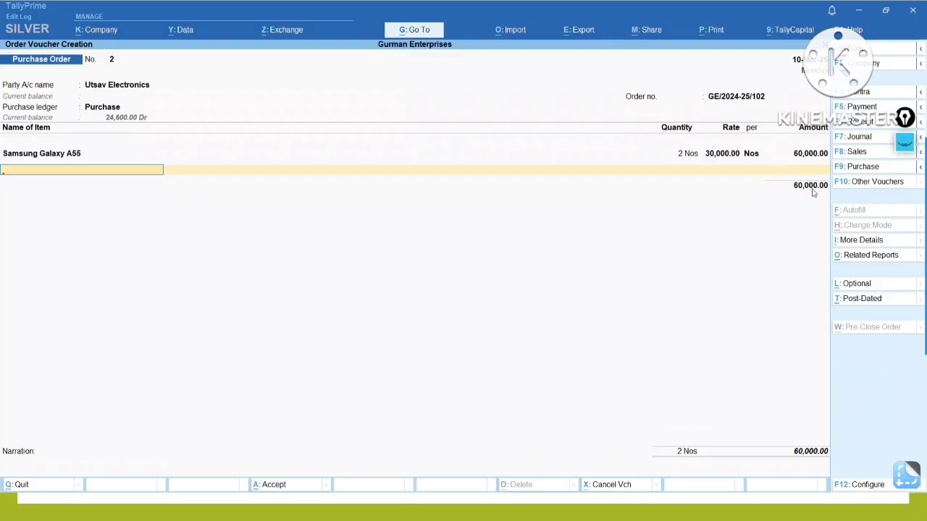
key(Return)
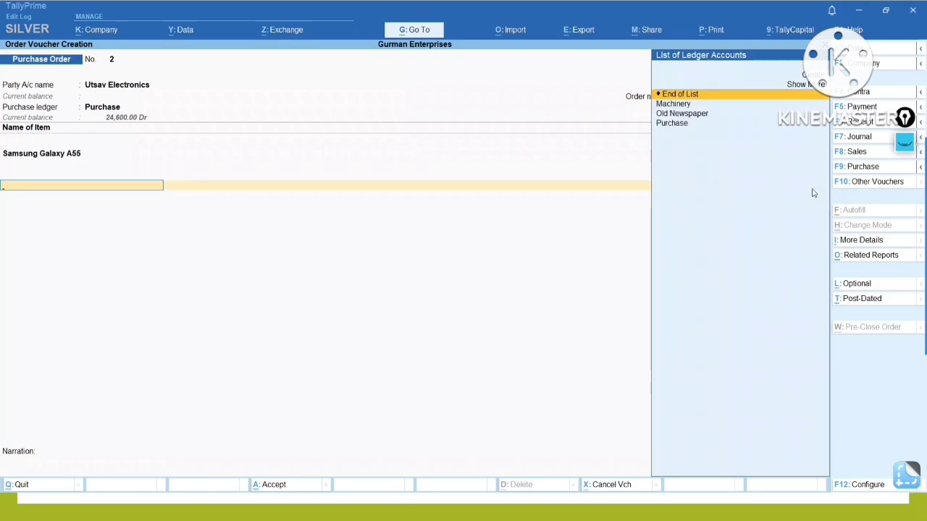
key(Return)
key(BackSpace)
key(BackSpace)
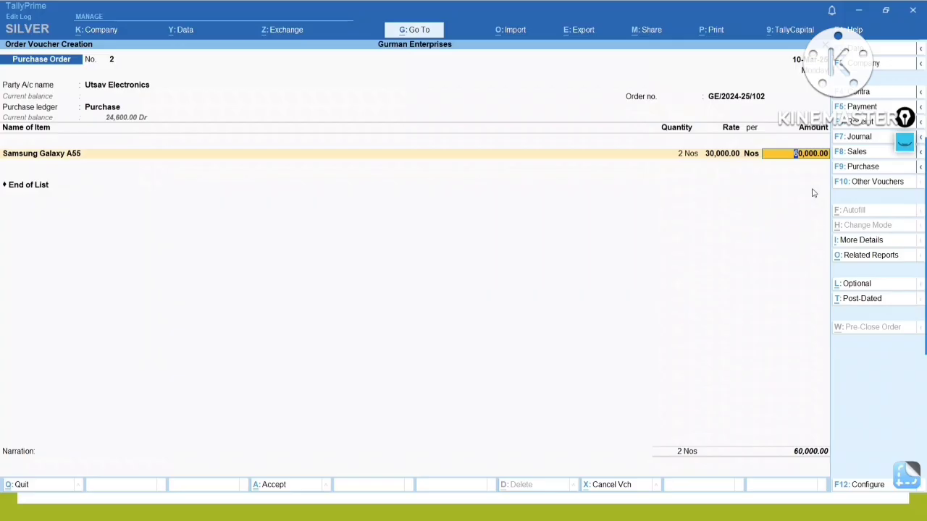
key(Return)
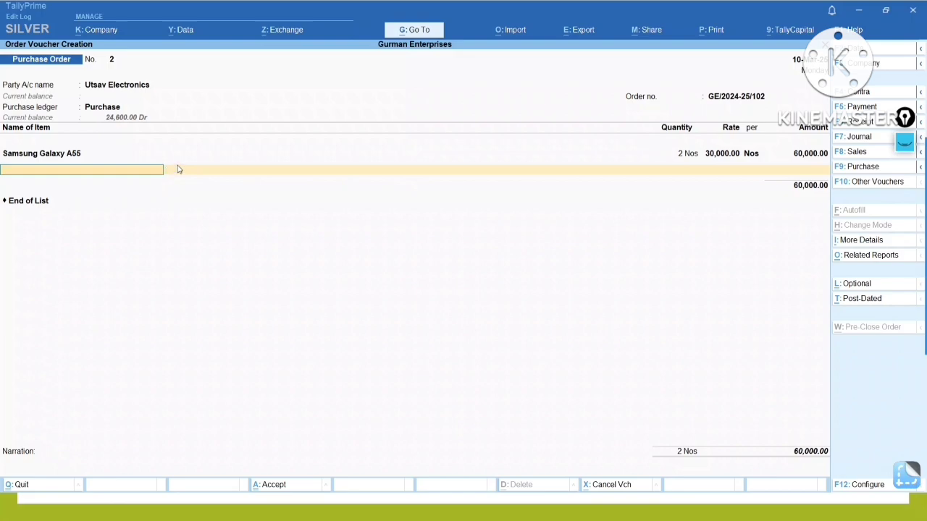
Look through the list of stock items for the purchase order's second item.
key(space)
key(Down)
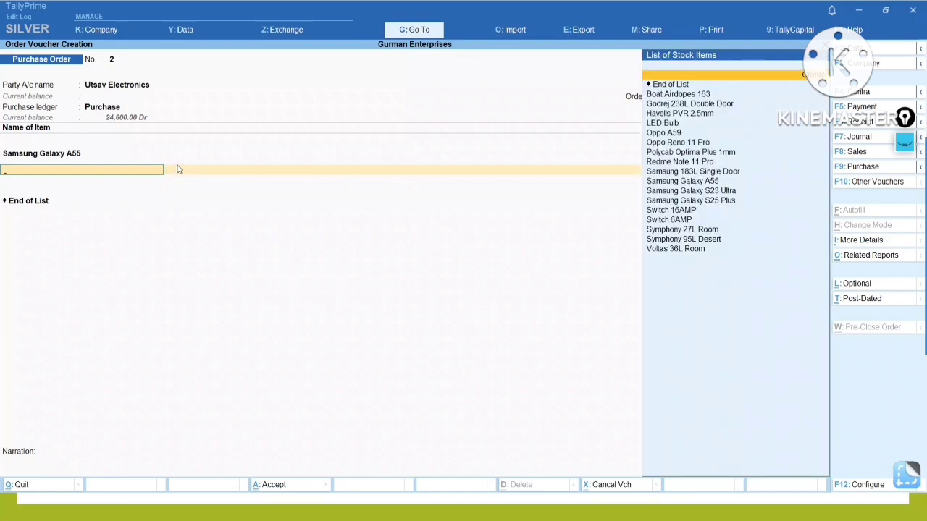
key(Down)
key(Down)
key(Down)
key(Down)
key(Down)
key(Down)
key(Down)
key(Down)
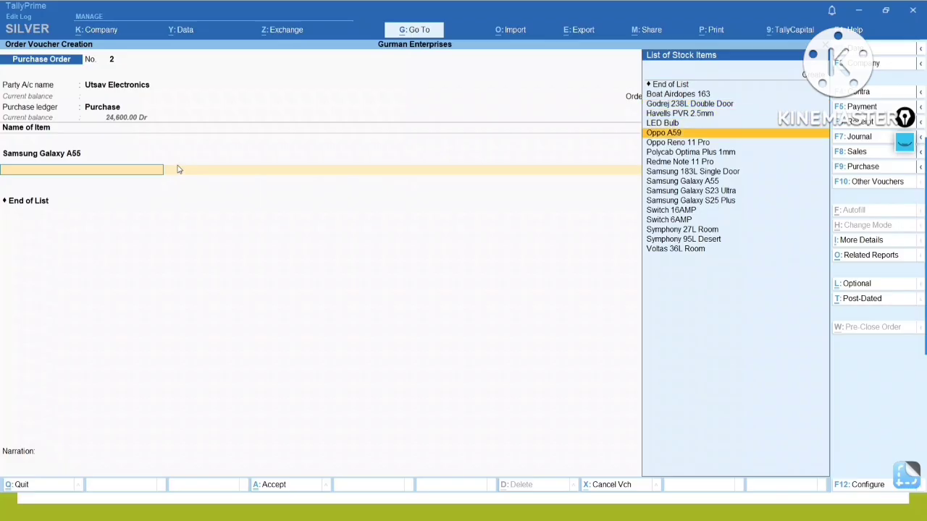
key(Down)
key(Down)
key(Down)
key(Down)
key(Down)
key(Down)
key(Down)
key(Down)
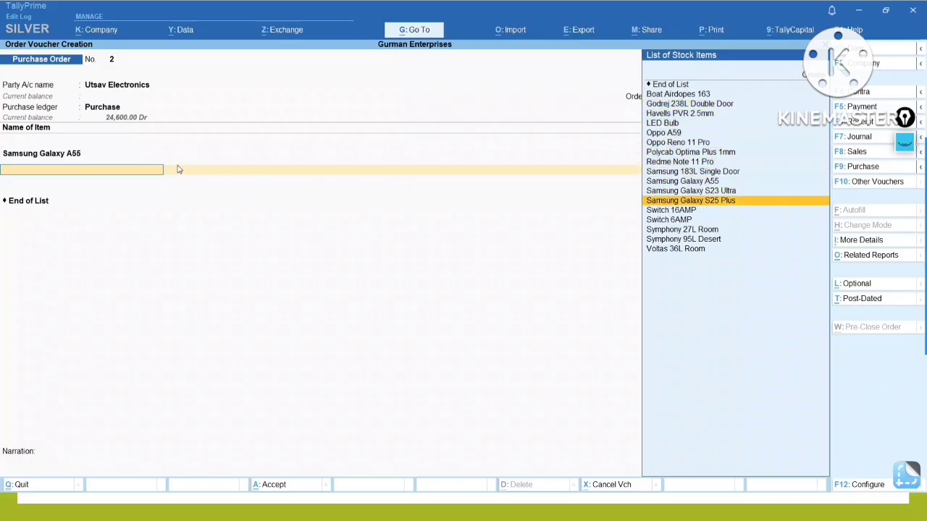
key(Down)
key(Up)
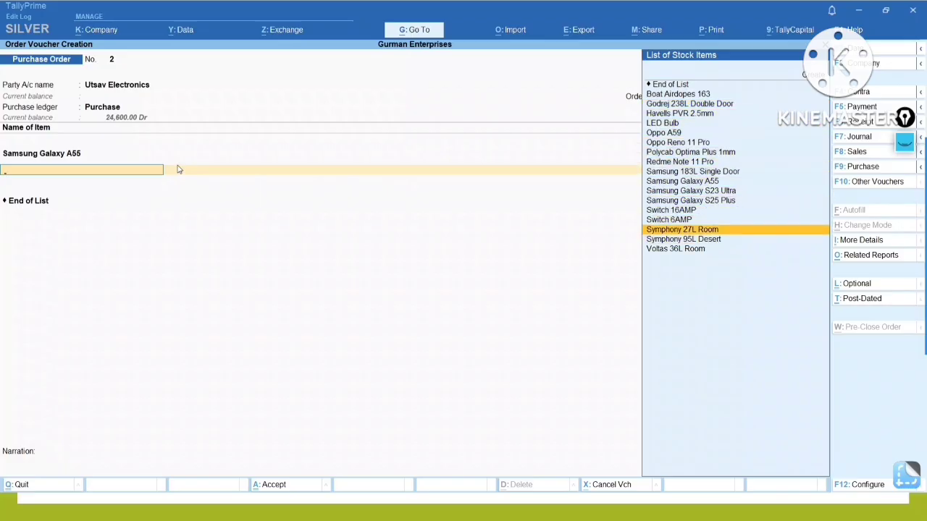
key(Up)
key(Up)
key(Up)
key(Up)
key(Up)
key(Up)
key(Up)
key(Up)
key(Up)
key(Up)
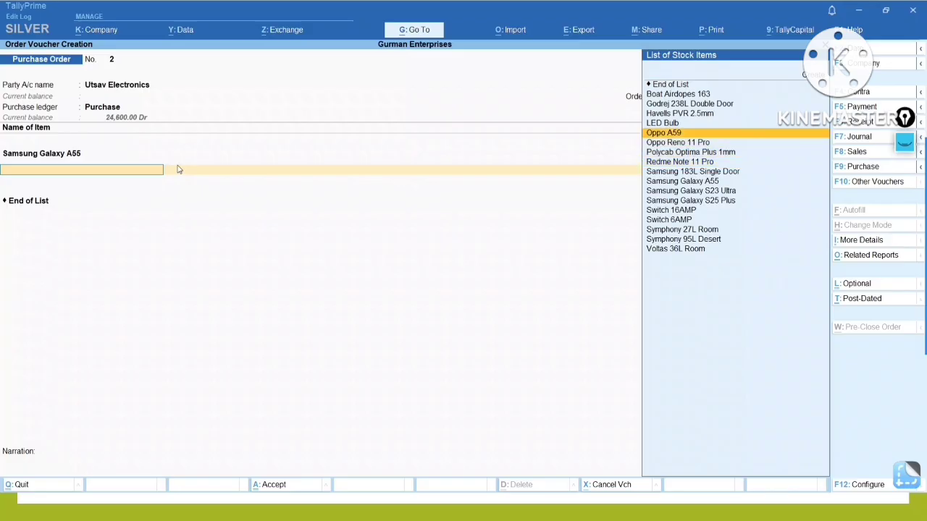
key(Up)
key(Up)
key(Up)
key(Up)
key(Down)
key(Down)
key(Down)
key(Down)
key(Down)
key(Down)
key(Down)
key(Down)
key(Down)
key(Down)
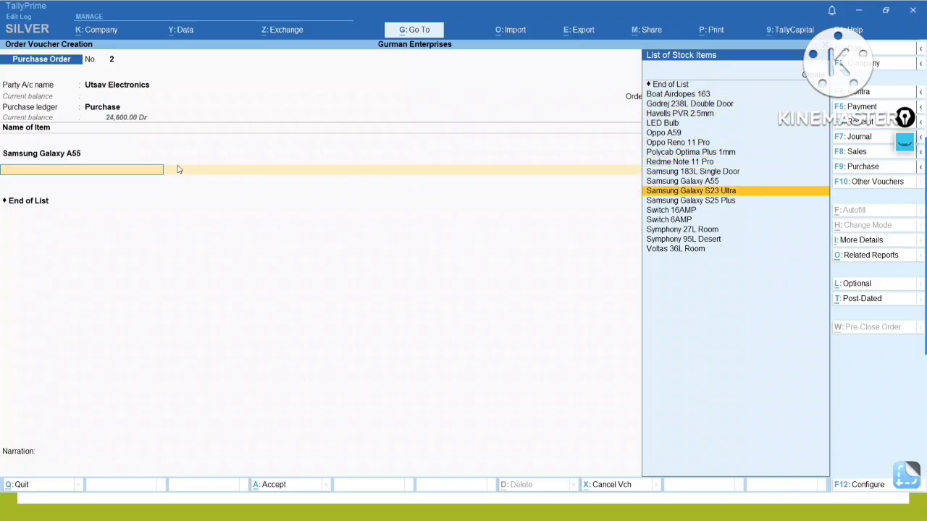
key(Down)
key(Down)
key(Down)
key(Down)
key(Down)
key(Up)
key(Up)
key(Up)
key(Up)
key(Up)
key(Up)
key(Up)
key(Up)
key(Up)
key(Up)
key(Up)
key(Up)
key(Up)
key(Up)
key(Up)
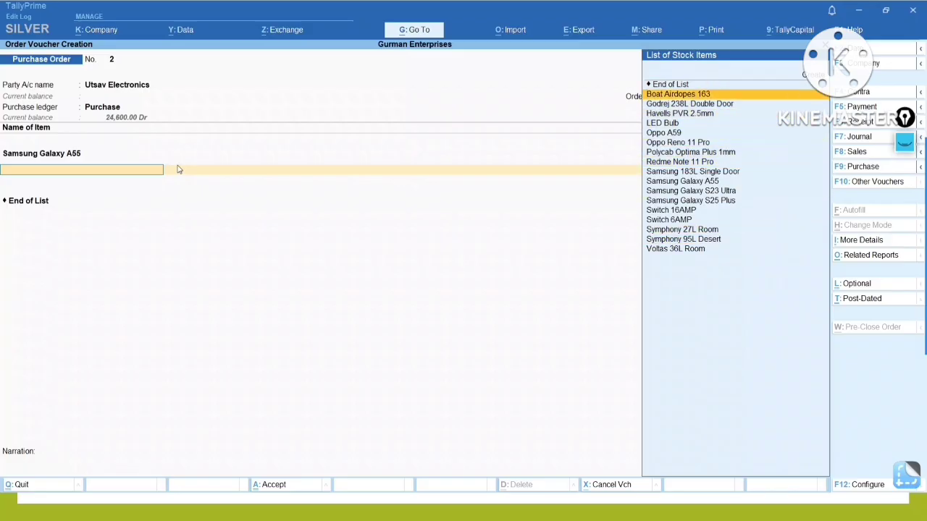
key(Down)
key(Down)
Check the item list on the PowerPoint example slide and select Godrej 238L Double Door as the order's second stock item.
key(alt+Tab)
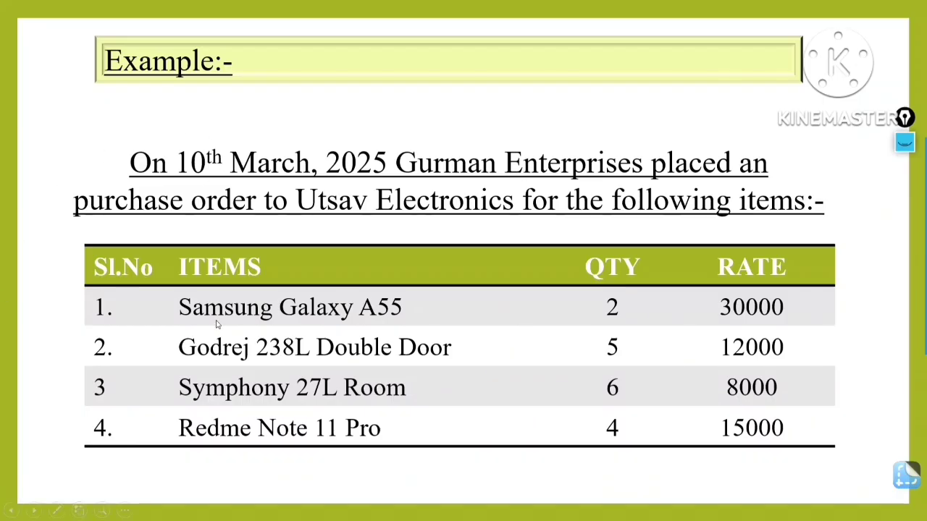
key(alt+Tab)
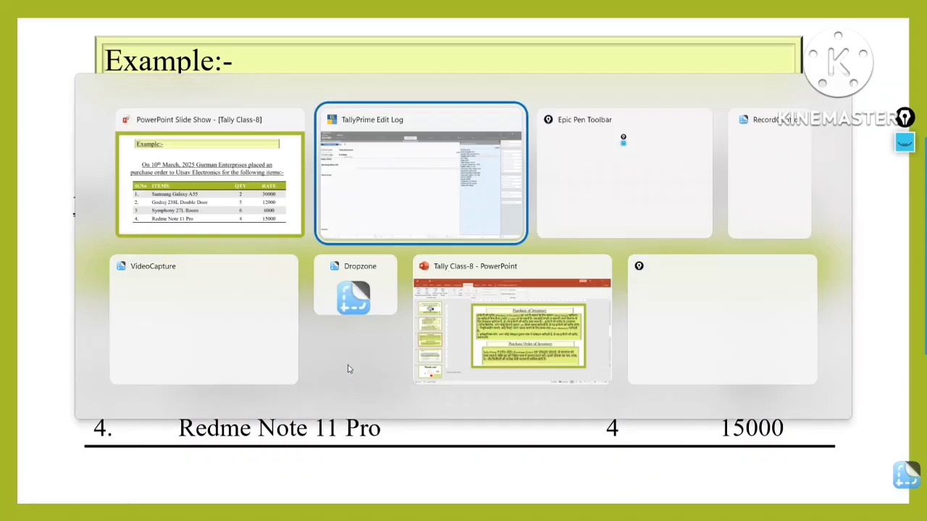
key(Down)
key(Down)
key(Down)
key(Down)
key(Down)
key(Down)
key(Down)
key(Down)
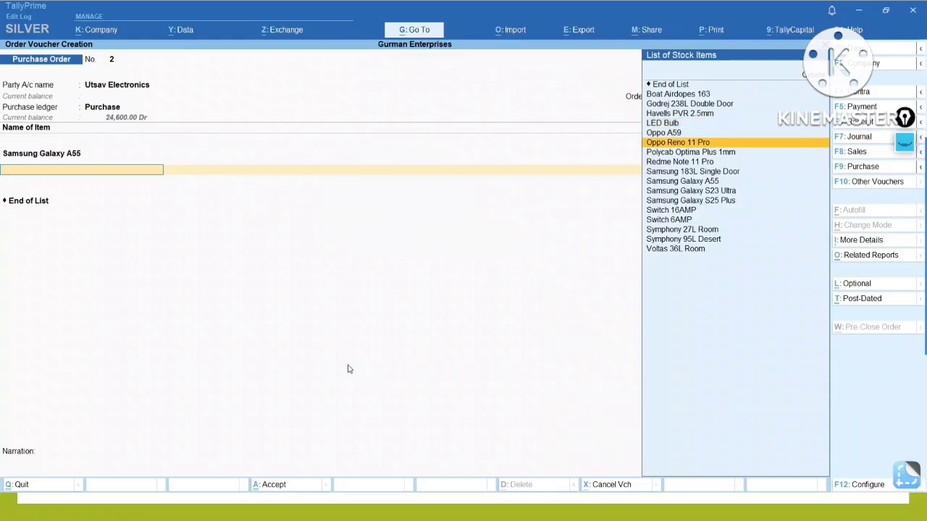
key(Down)
key(Down)
key(Up)
key(Up)
key(Up)
key(Up)
key(Up)
key(Up)
key(Up)
key(Up)
key(Up)
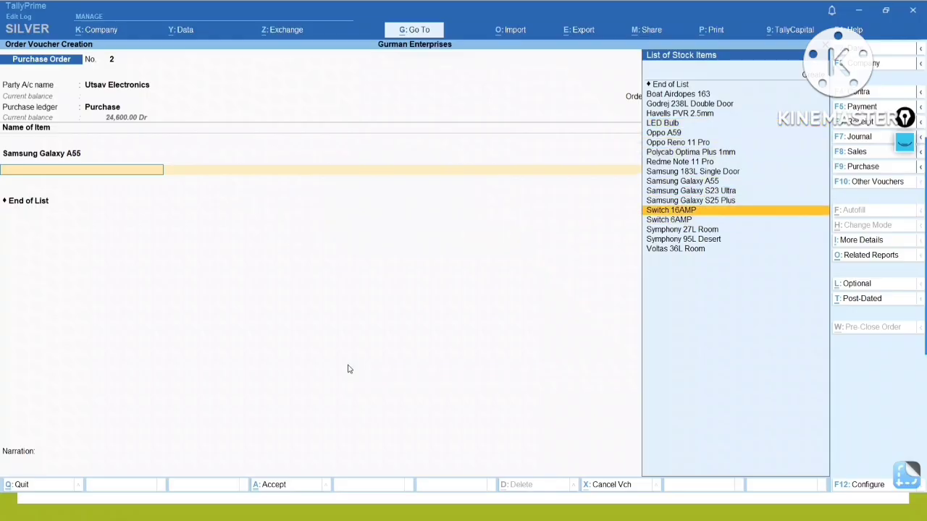
key(Up)
key(Up)
key(Up)
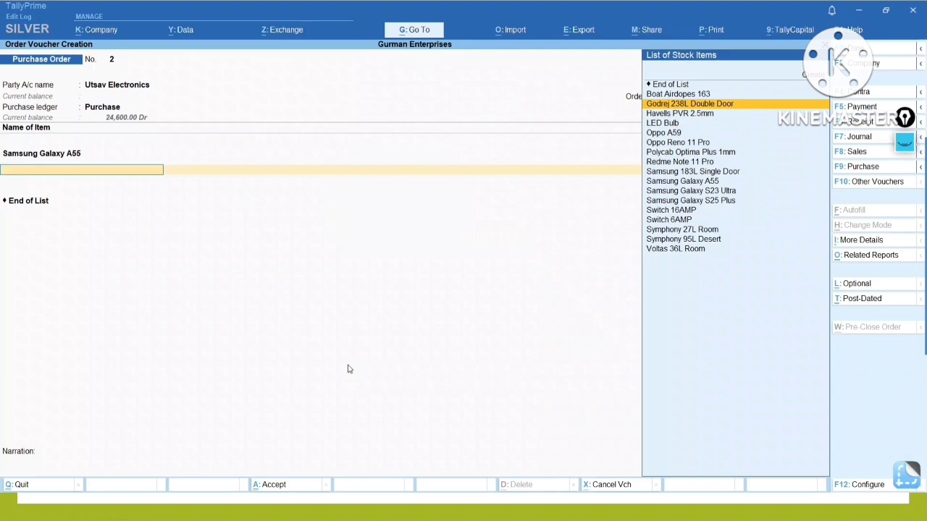
text(G)
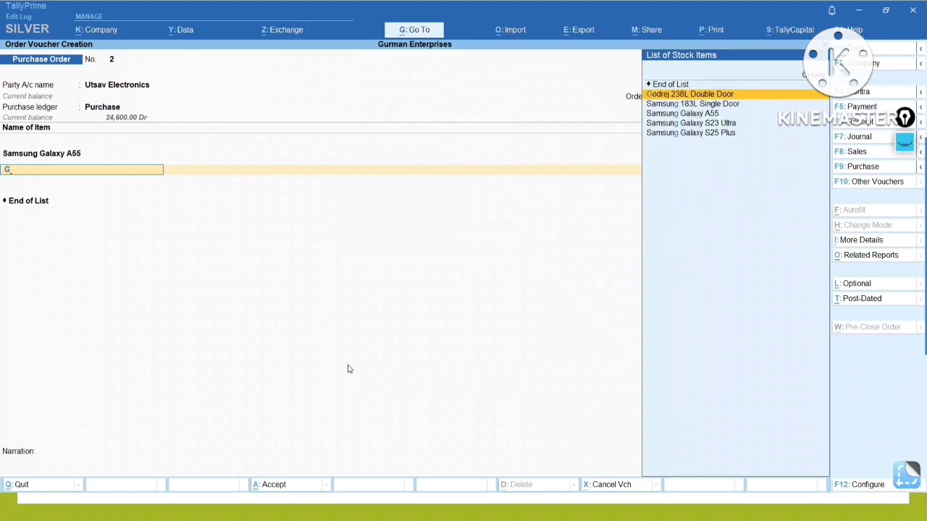
text(o)
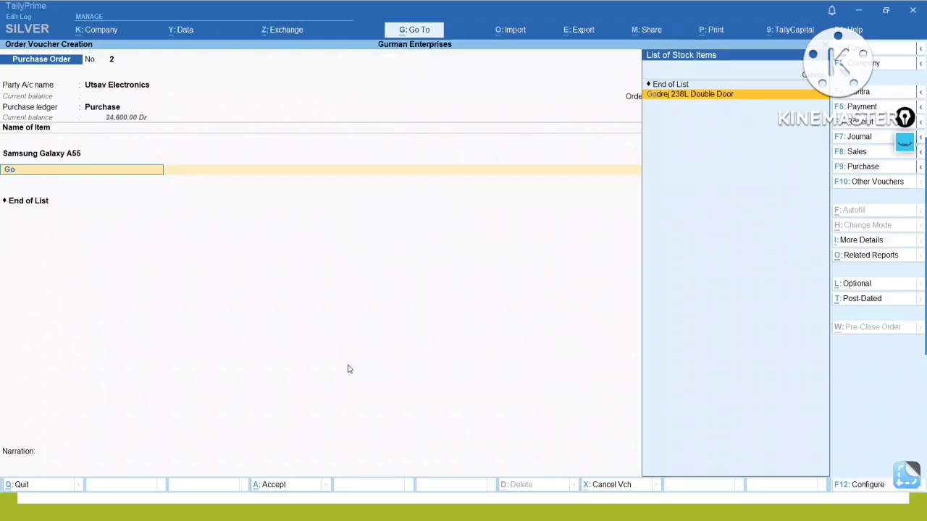
key(Return)
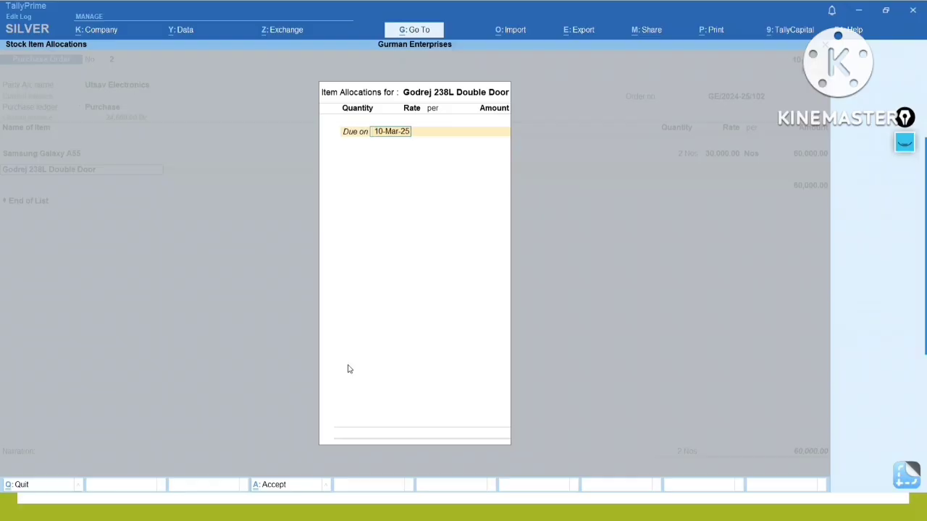
Set the Godrej 238L Double Door allocation's due date to 20-Mar-25 and, after checking the example slide, its quantity to 5 Nos.
text(20 3 25)
key(Return)
key(alt+Tab)
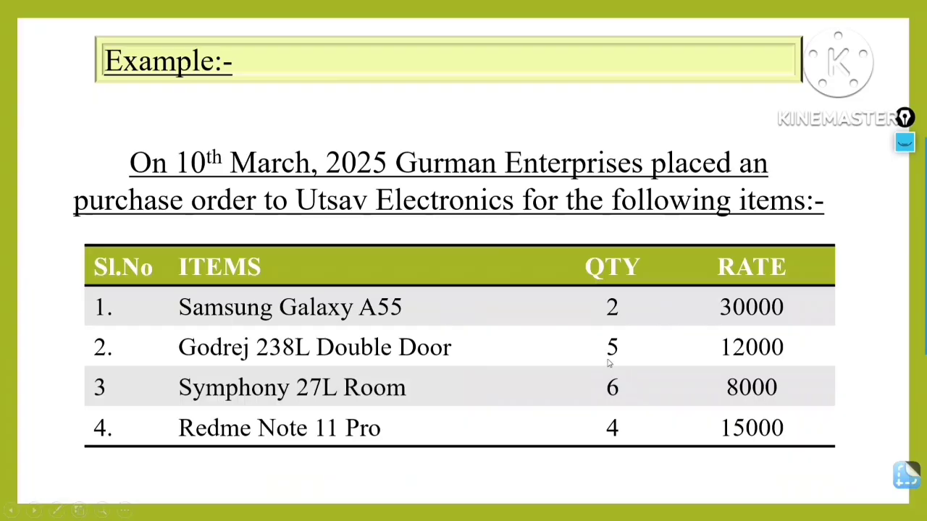
key(alt+Tab)
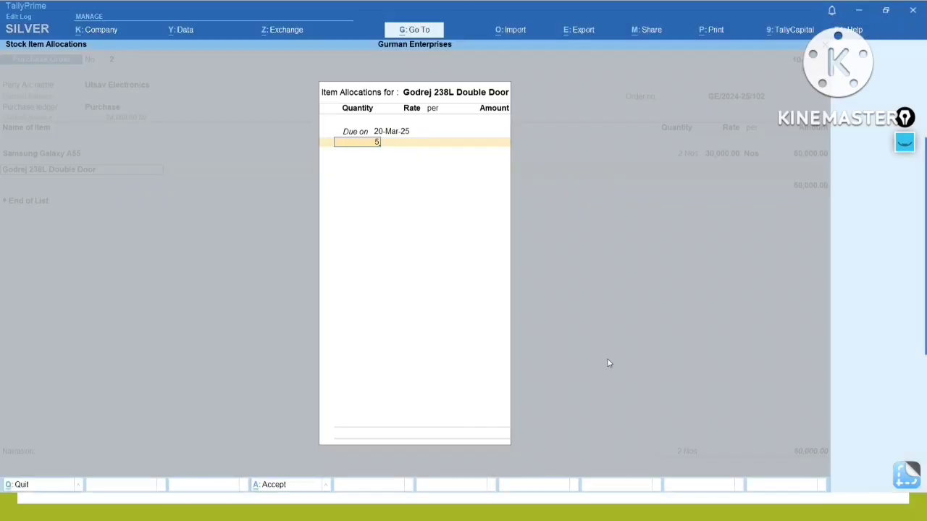
text(5)
key(Return)
Check the rate on the example slide, enter 12,000 per Nos for Godrej 238L Double Door, and accept the item allocation and its order line.
key(alt+Tab)
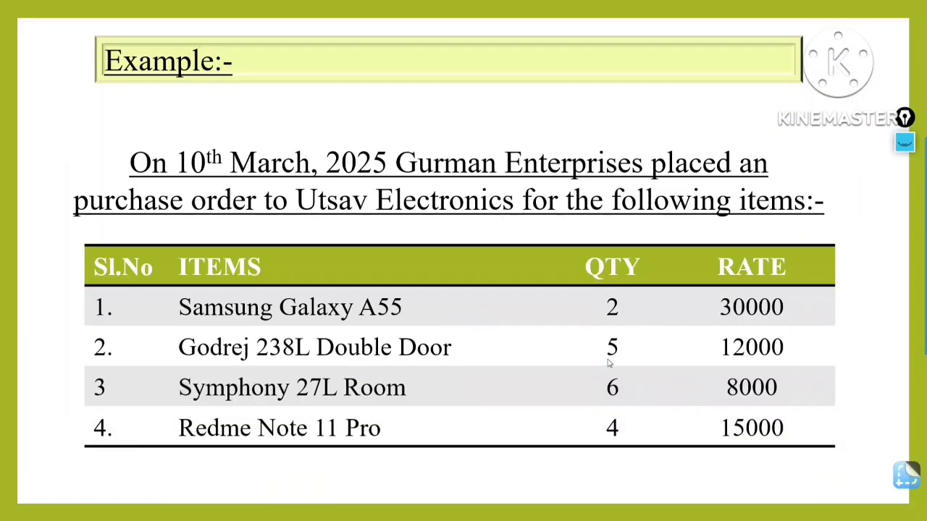
key(alt+Tab)
text(12000)
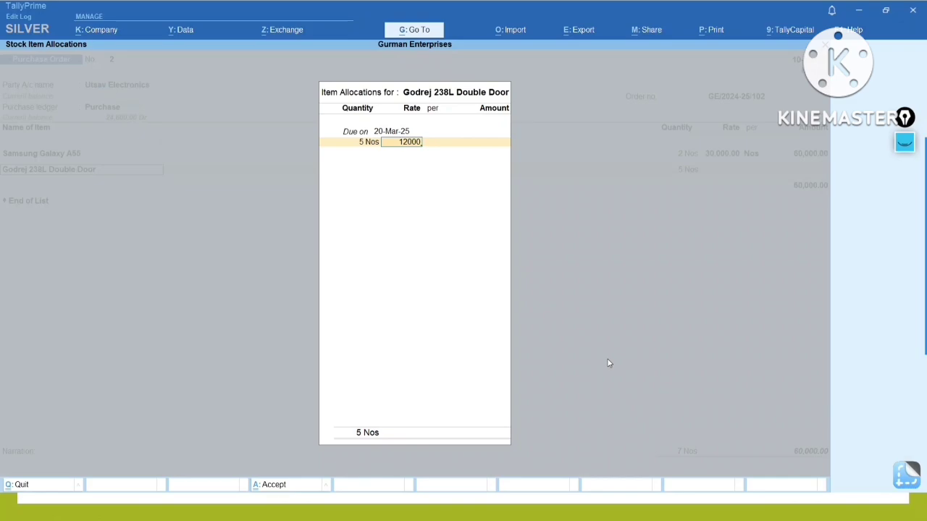
key(Return)
key(Return)
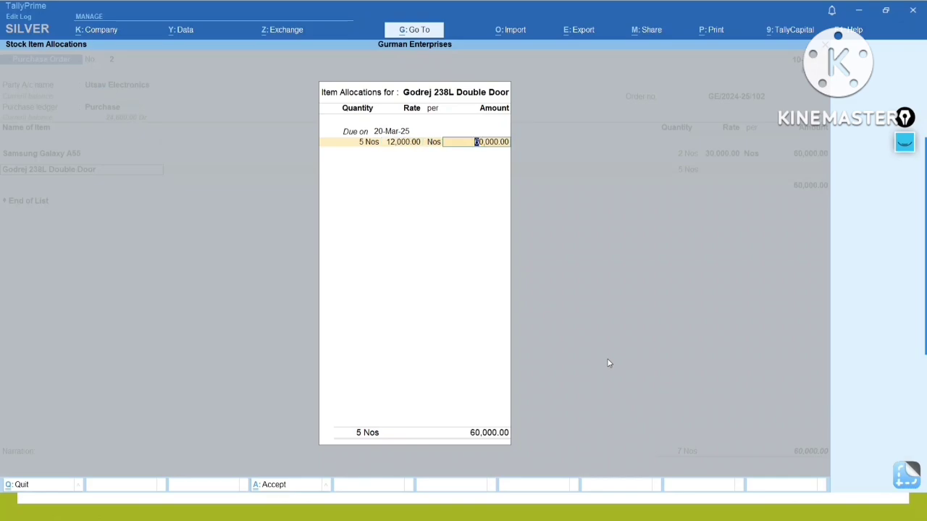
key(Return)
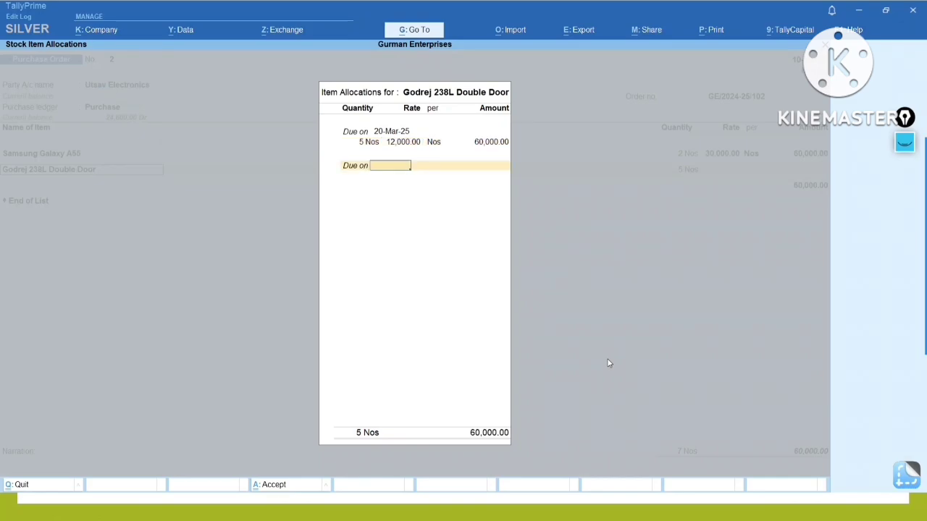
key(Return)
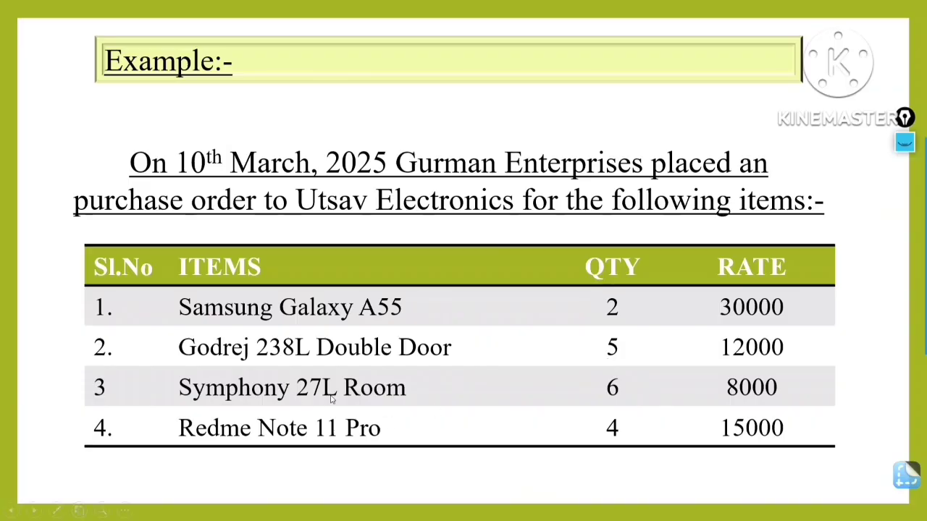
key(alt+Tab)
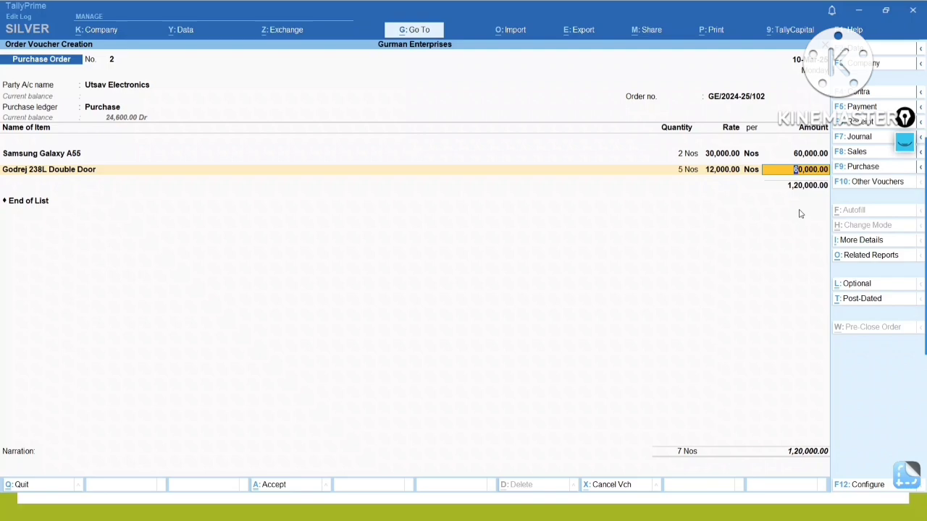
key(Return)
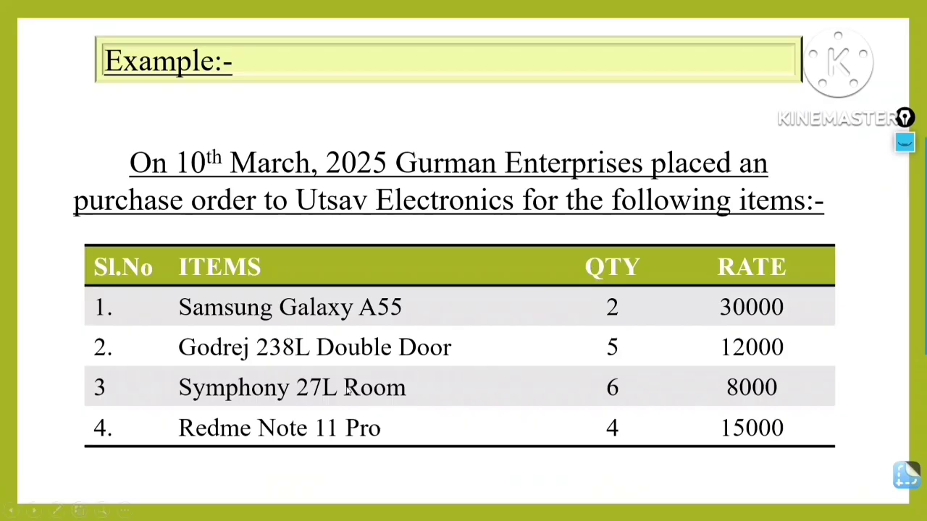
Return to TallyPrime from the example slide and select Symphony 27L Room as the order's third stock item.
key(alt+Tab)
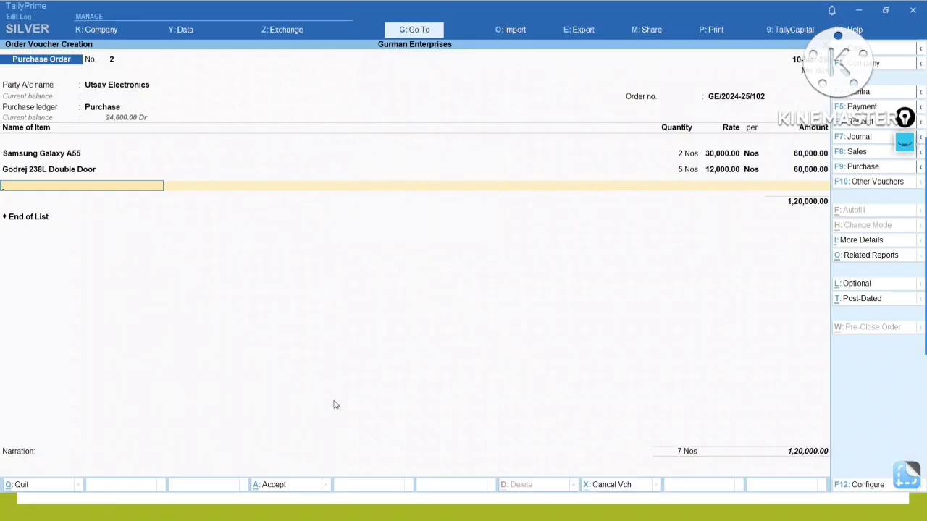
text(Sy)
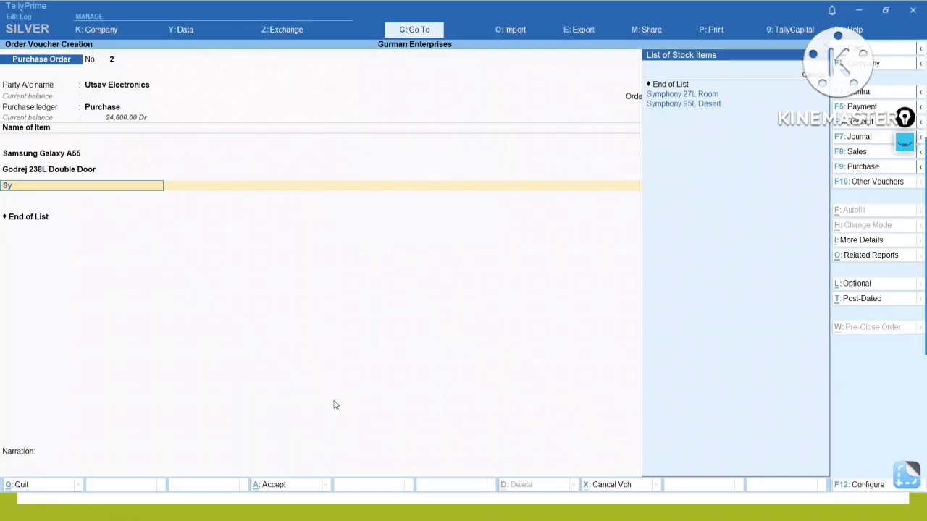
key(Down)
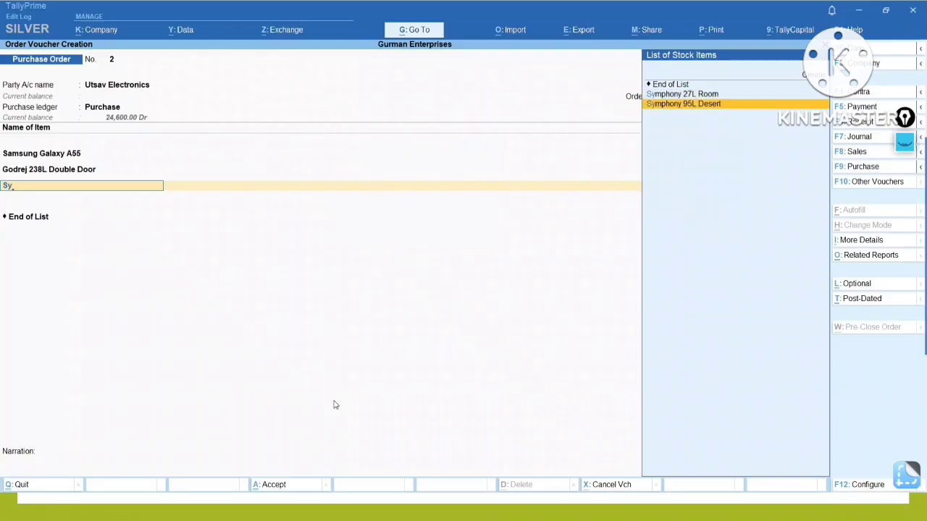
key(Up)
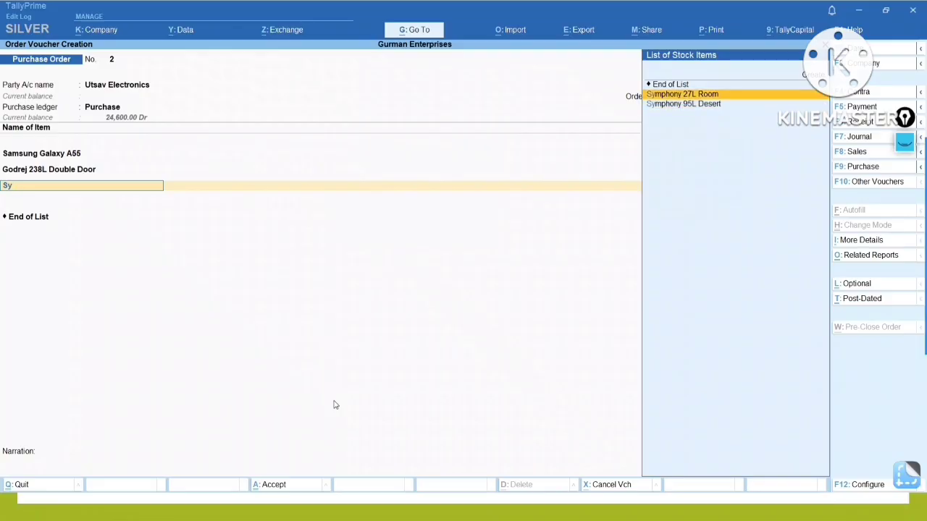
key(Return)
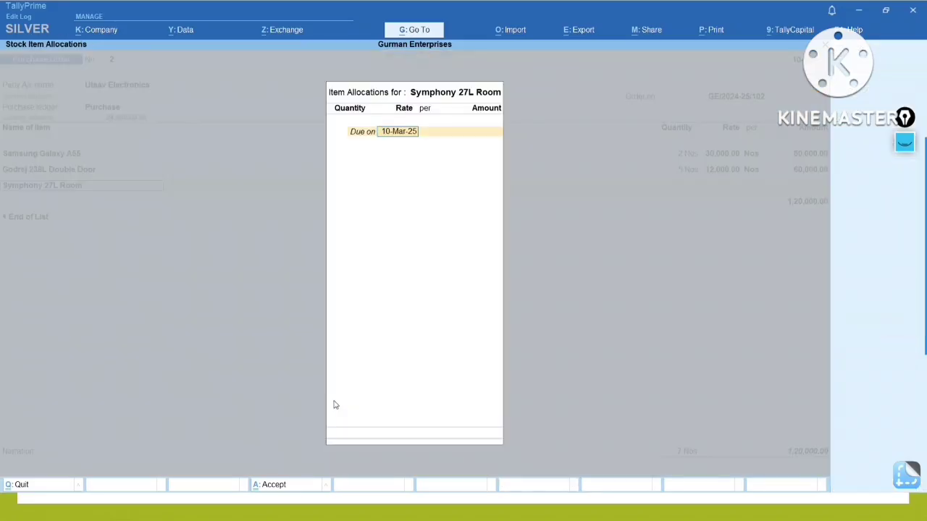
Set the Symphony 27L Room allocation's due date to 20-Mar-25 and, after checking the example slide, its quantity to 6 Nos.
text(20 3 25)
key(Return)
key(alt+Tab)
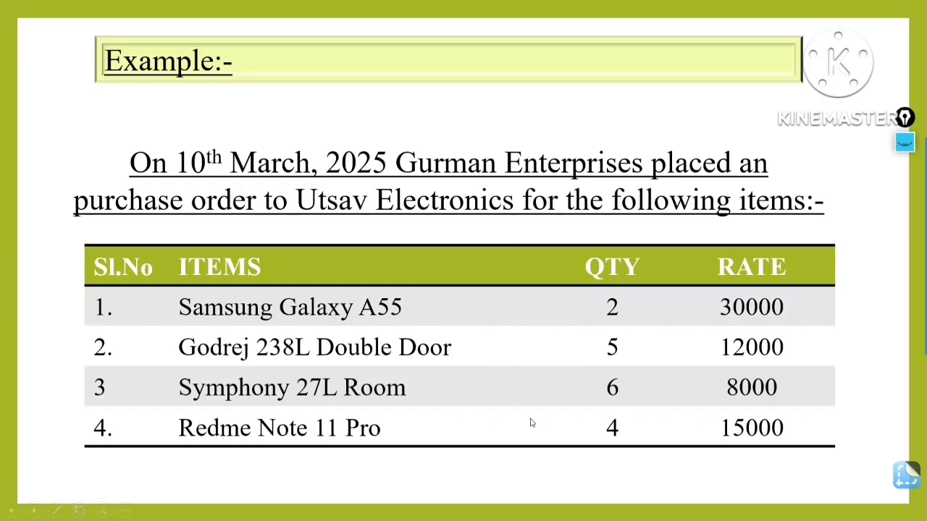
key(alt+Tab)
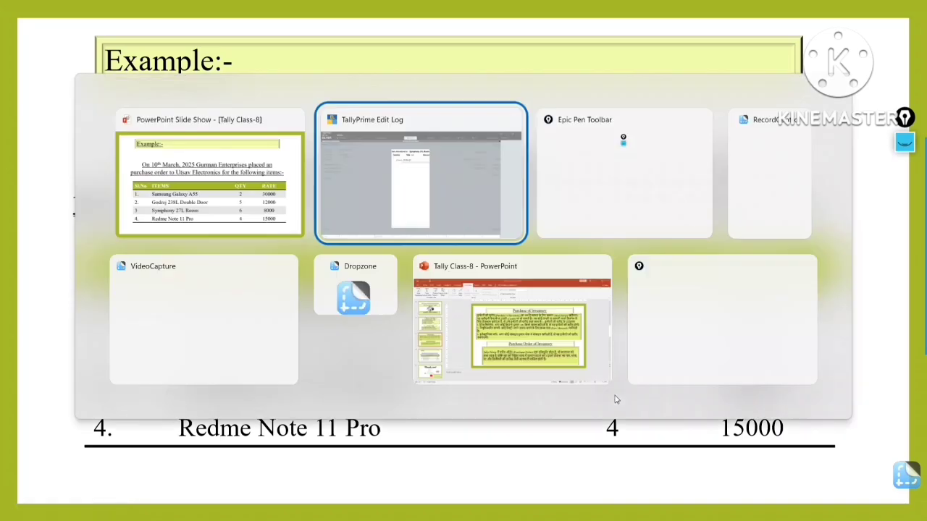
key(Return)
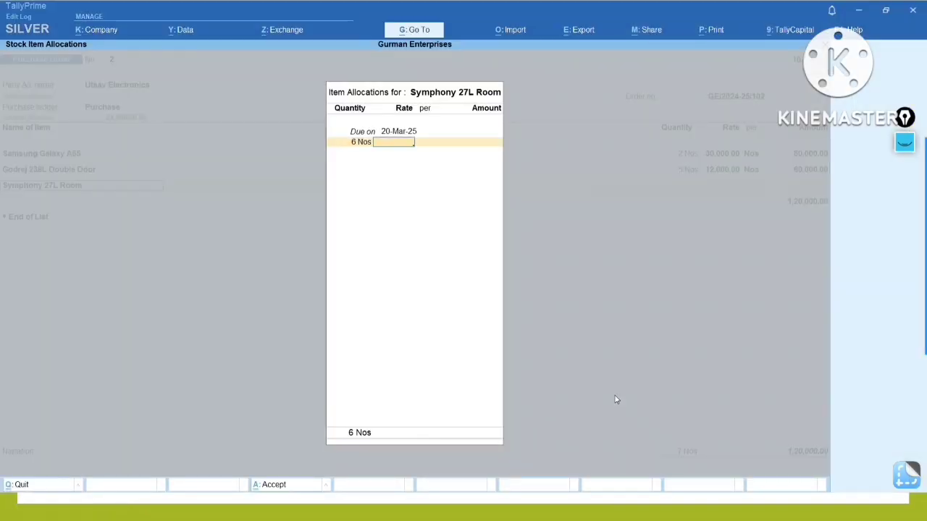
Check the rate on the example slide, enter 8,000 per Nos for Symphony 27L Room, and accept the item allocation.
key(alt+Tab)
key(alt+Tab)
text(8000)
key(Return)
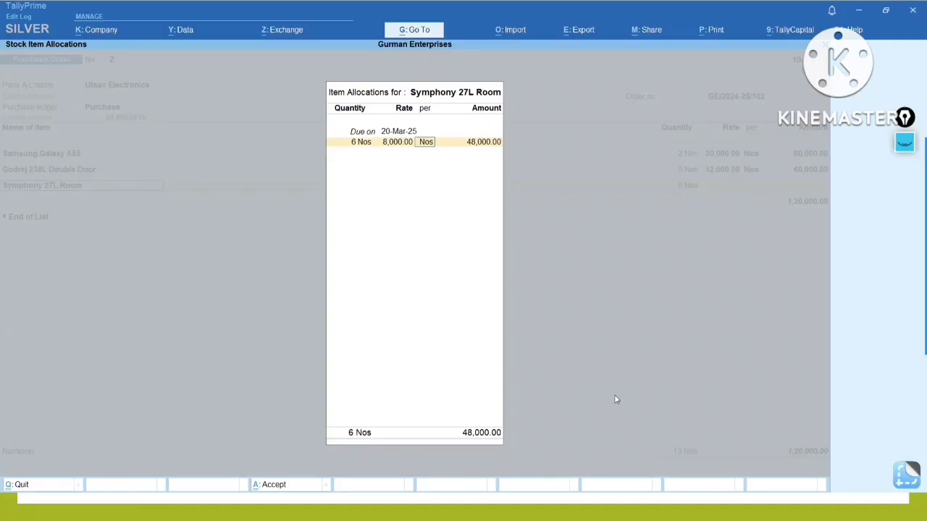
key(Return)
key(Return)
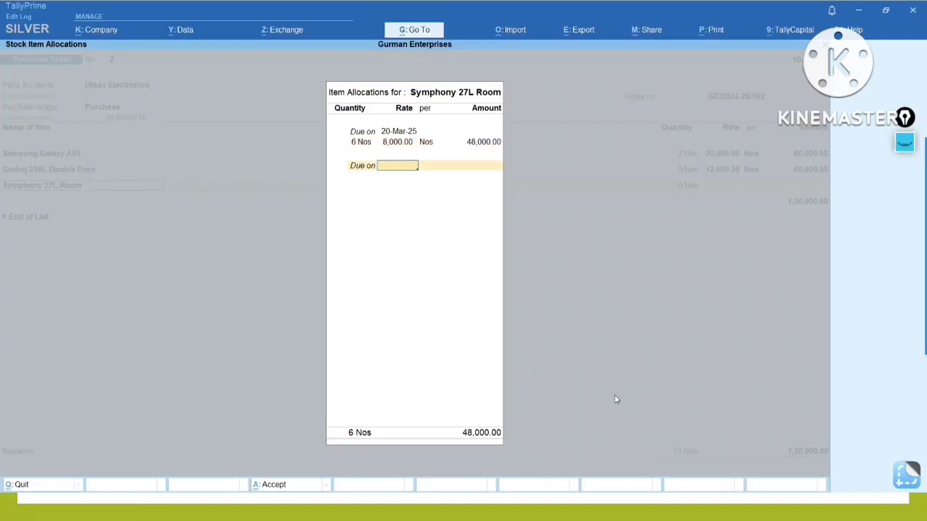
key(Return)
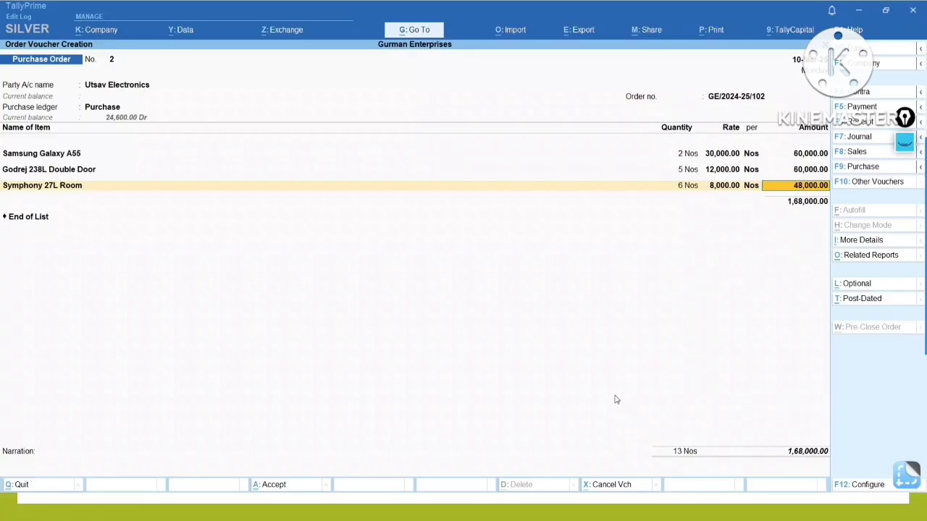
Check the fourth item on the example slide, accept the Symphony line, and select Redme Note 11 Pro as the next stock item.
key(alt+Tab)
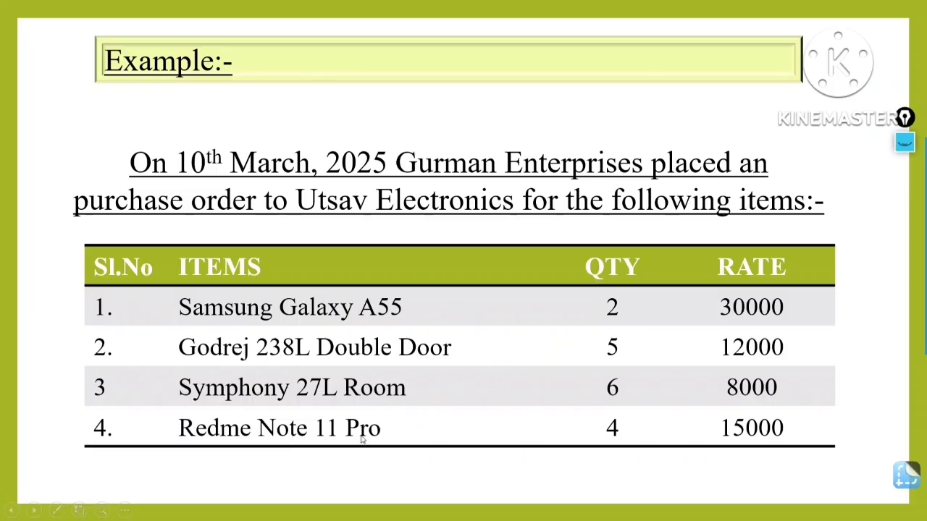
key(alt+Tab)
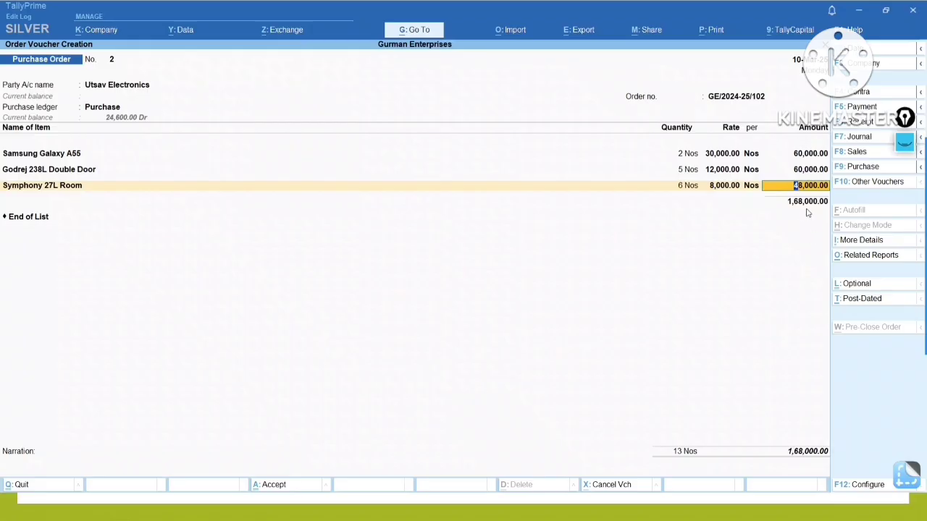
key(Return)
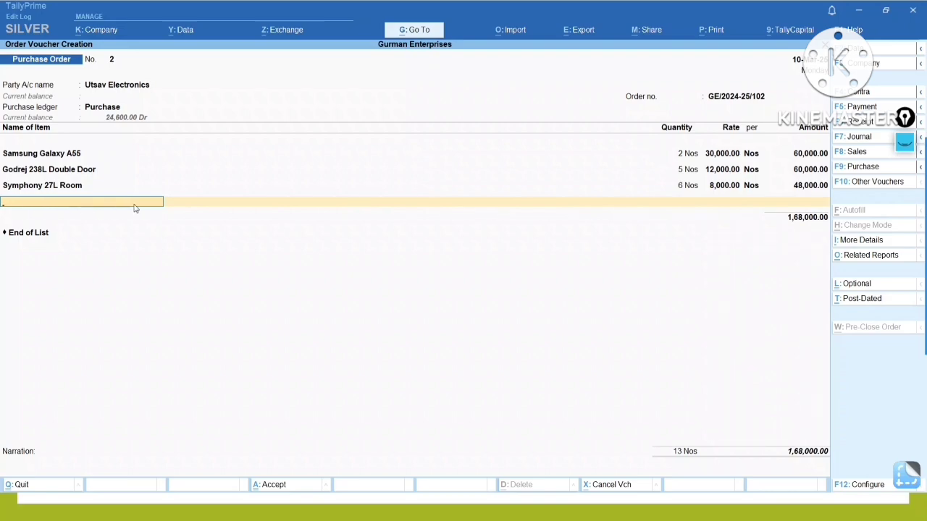
text(Redm)
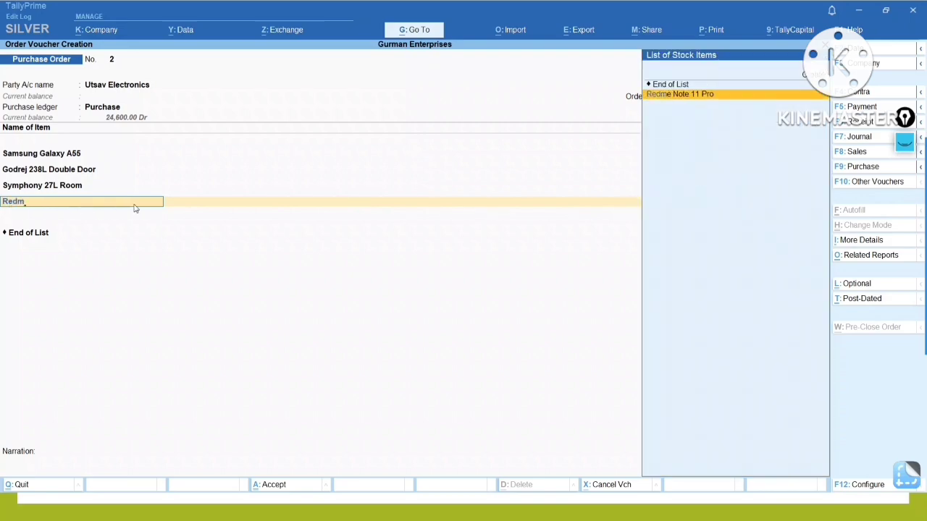
key(Return)
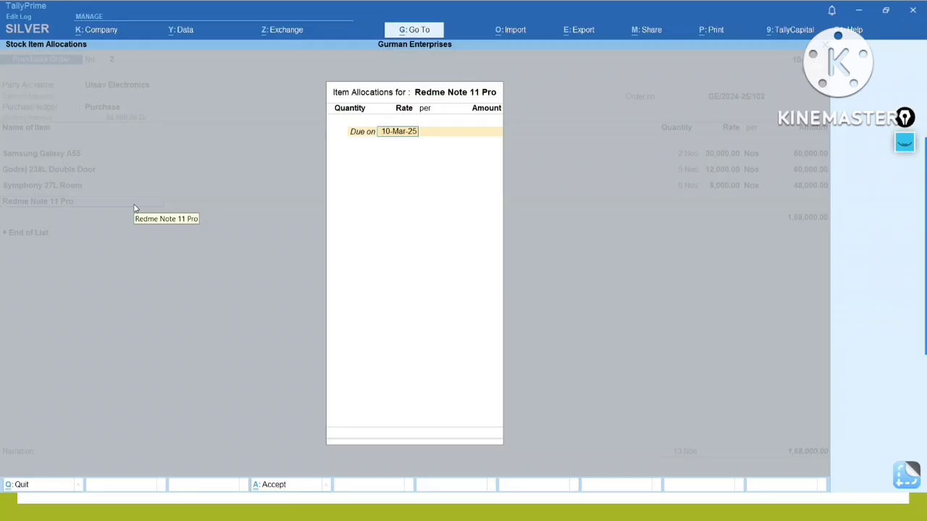
Set the Redme Note 11 Pro allocation's due date to 20-Mar-25 and its quantity to 4 Nos.
text(20.3.25)
key(Return)
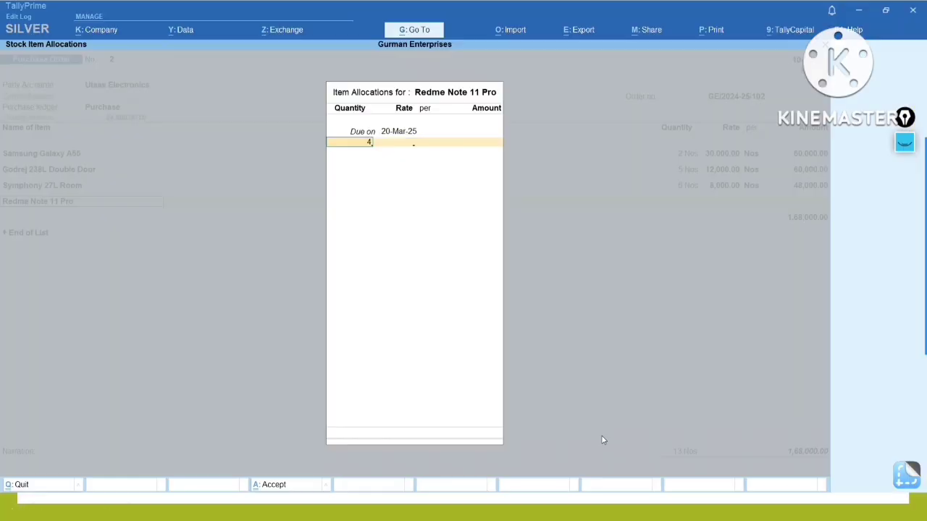
key(Return)
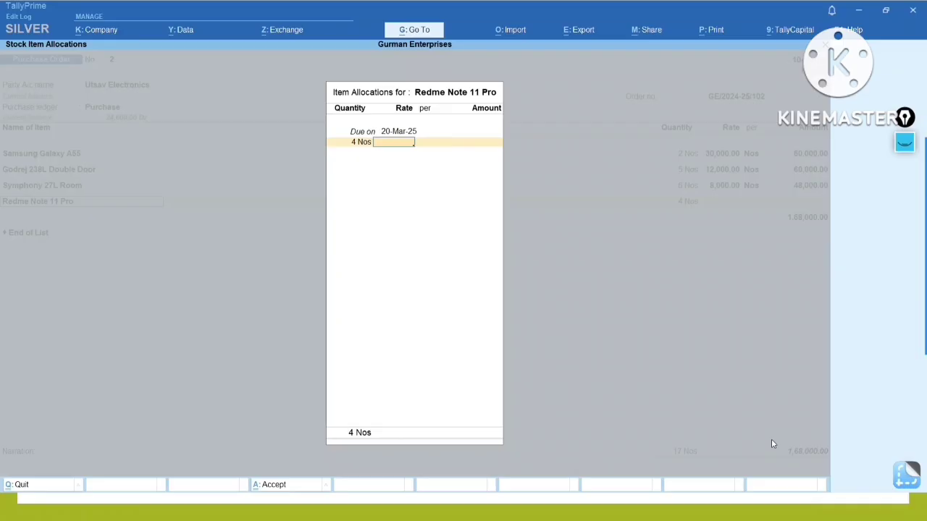
Enter a rate of 15,000 per Nos for Redme Note 11 Pro and accept the item allocation and its order line.
text(15,000)
key(Return)
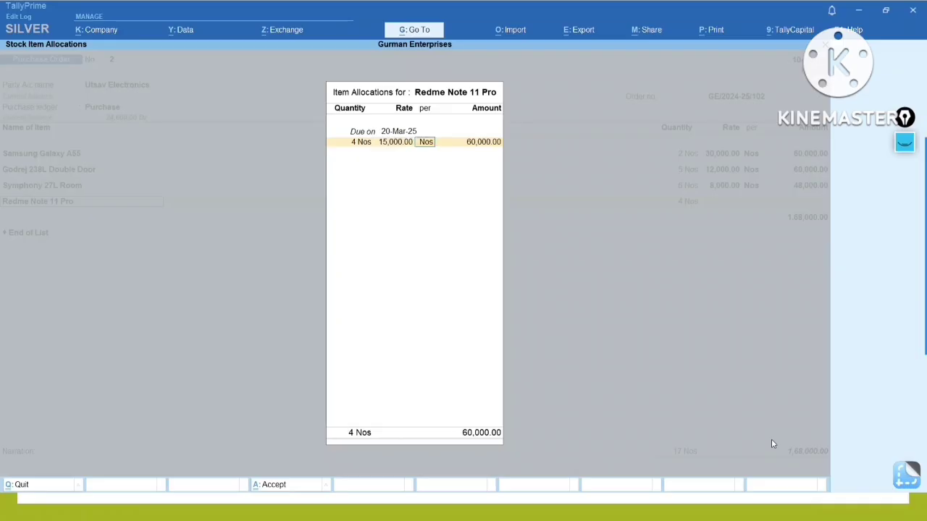
key(Return)
key(Return)
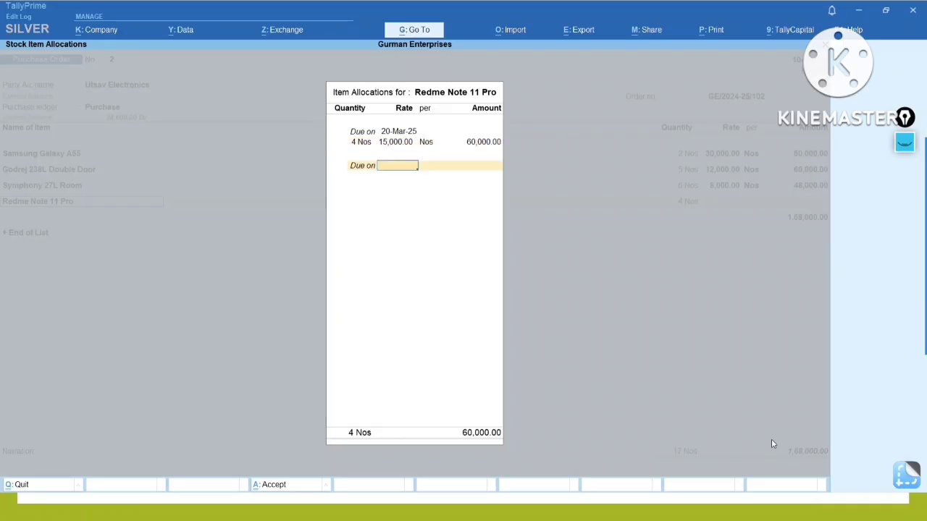
key(Return)
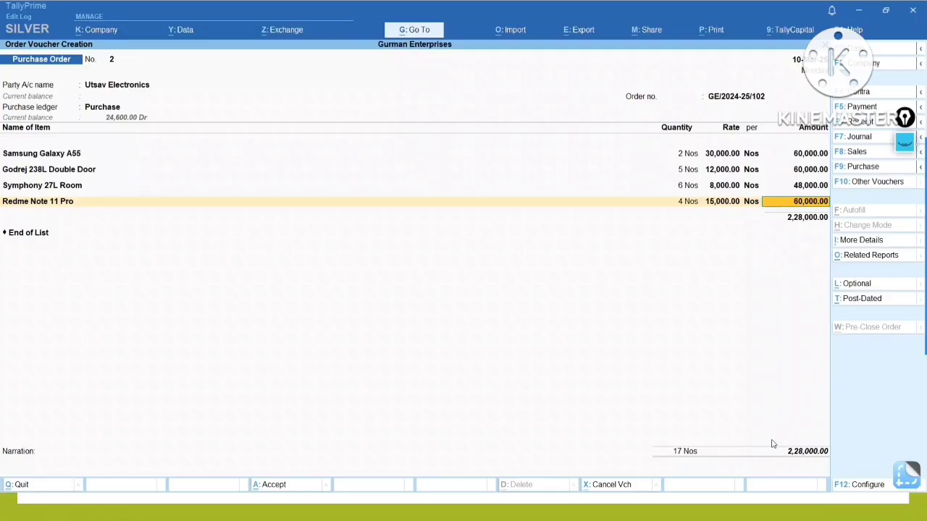
key(ctrl)
key(Return)
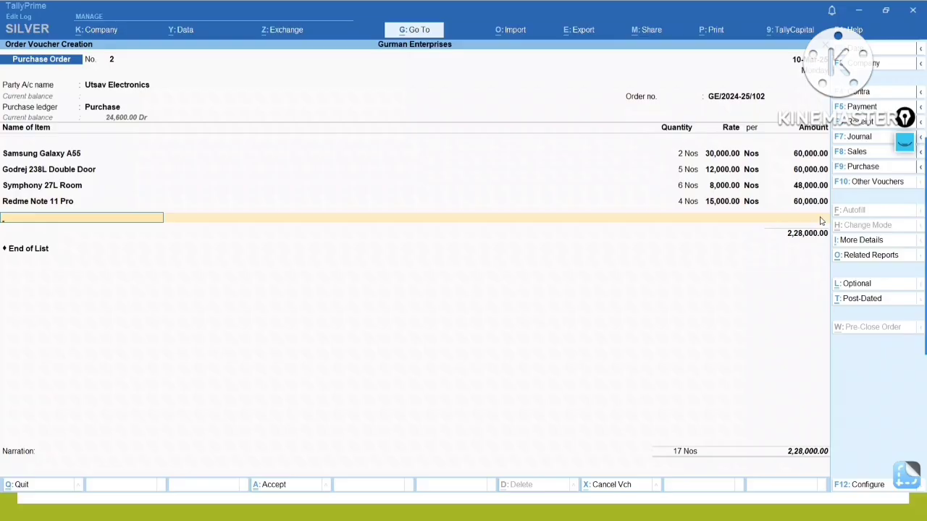
End the item list without adding any ledger account and accept the purchase order's total.
key(Return)
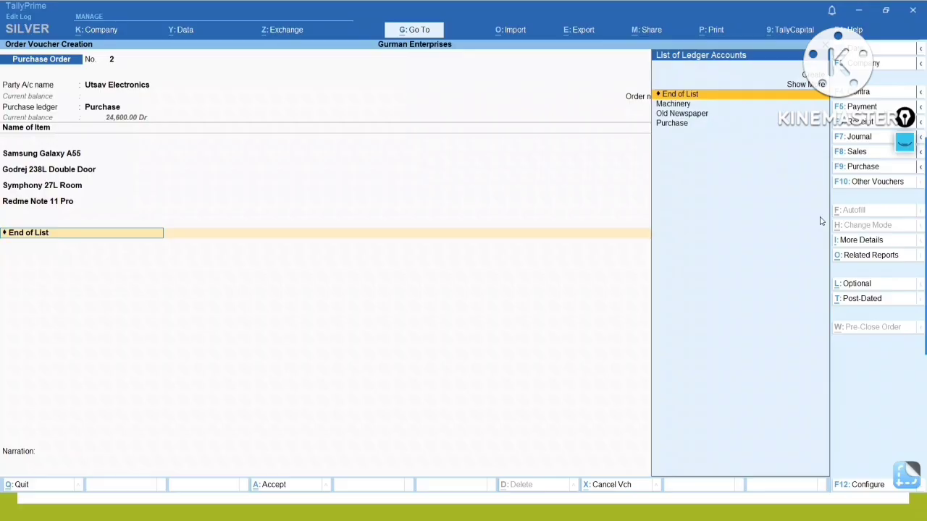
key(Return)
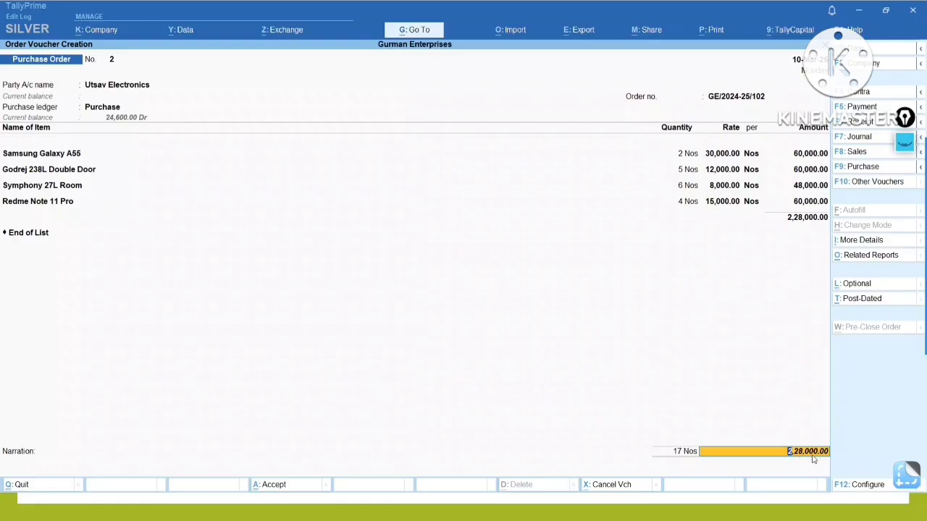
key(Return)
Enter the narration "Being Purchase order placed." and save the purchase order.
text(Being Purchase o)
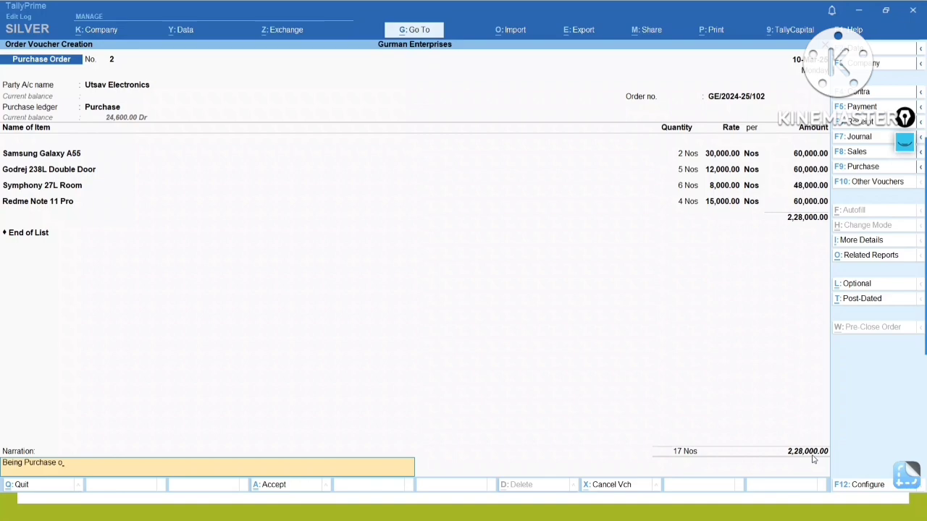
text(rder palced)
key(BackSpace)
key(BackSpace)
key(BackSpace)
key(BackSpace)
key(BackSpace)
text(laced.)
key(Return)
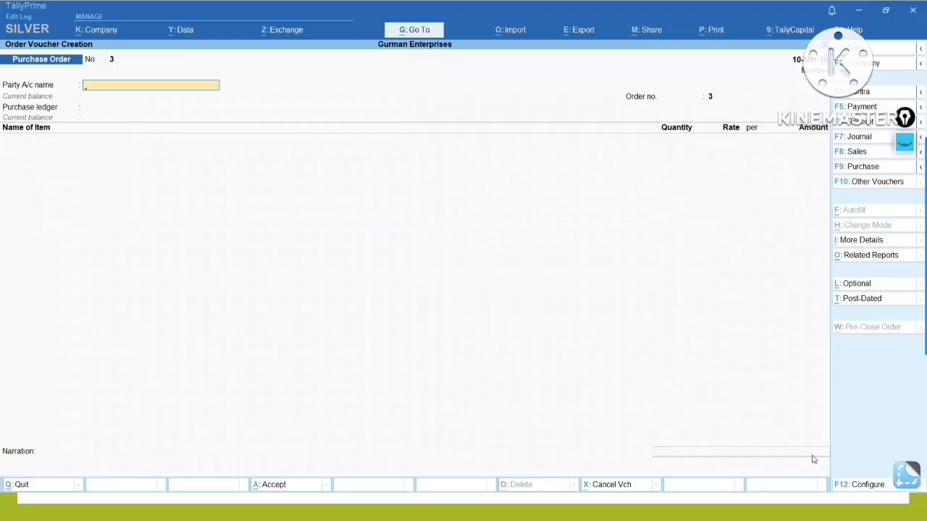
Leave the blank purchase order voucher and return to the Gateway of Tally without quitting the program.
key(Escape)
key(Return)
key(Escape)
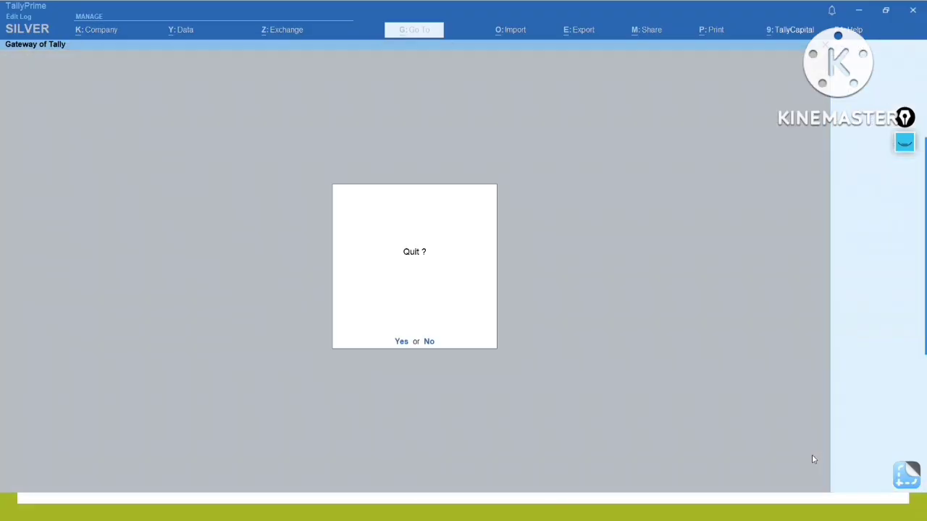
key(Escape)
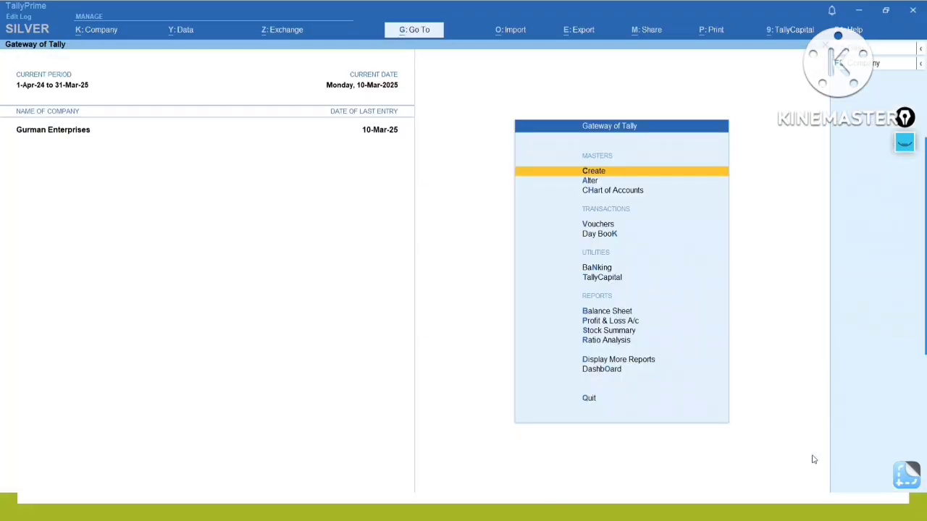
View the Day Book for the saved purchase order and return to the Gateway of Tally.
key(d)
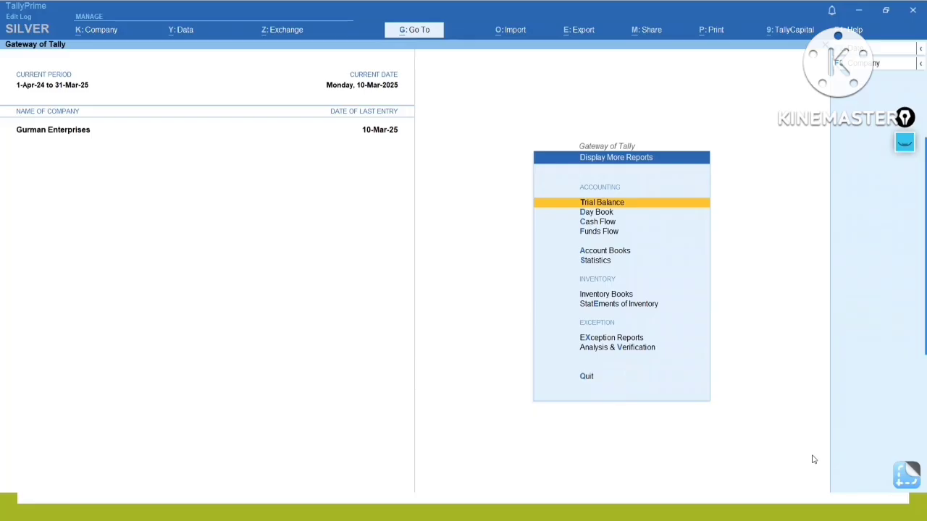
key(Down)
key(Return)
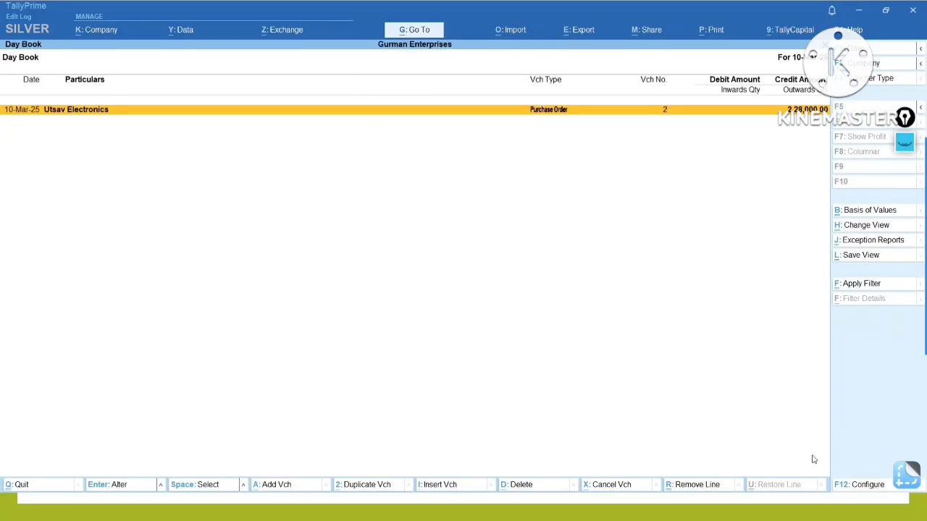
key(Escape)
key(Escape)
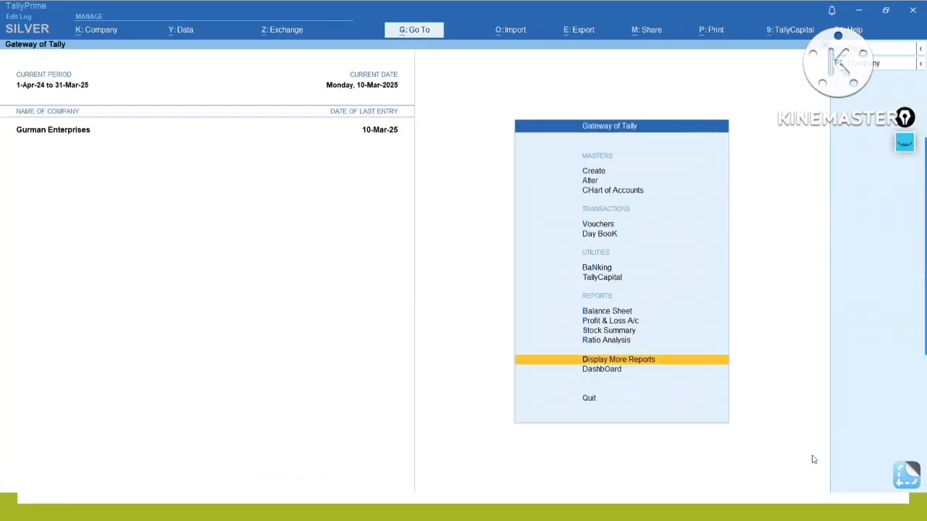
Open the Day Book again and open the Utsav Electronics purchase order from it.
click(679, 365)
key(Down)
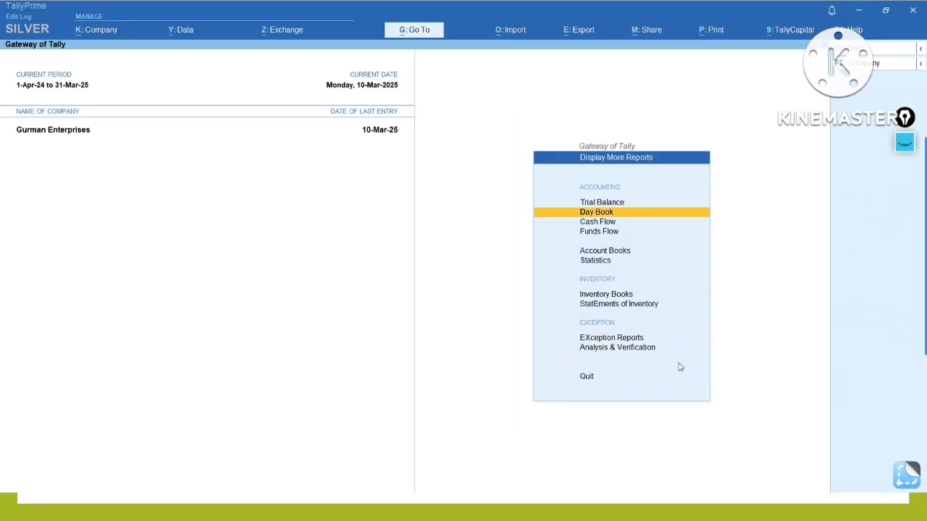
click(680, 367)
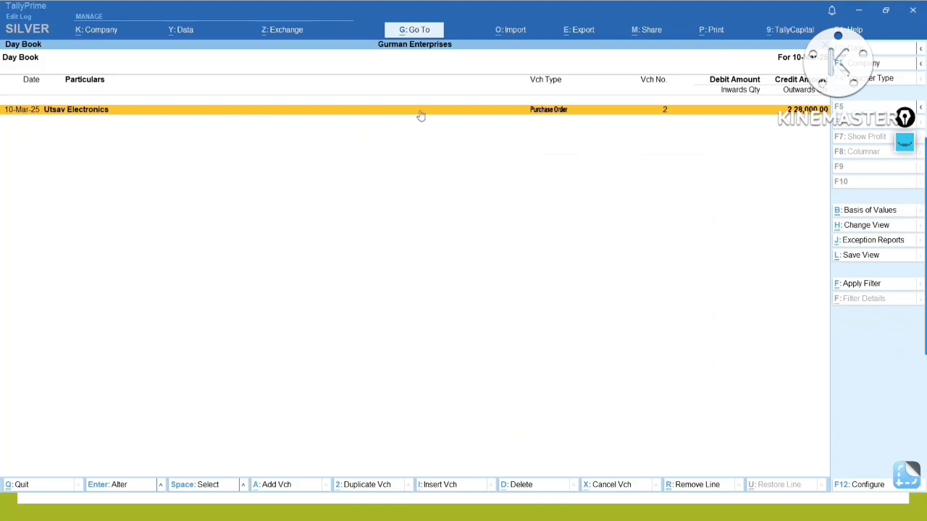
click(594, 116)
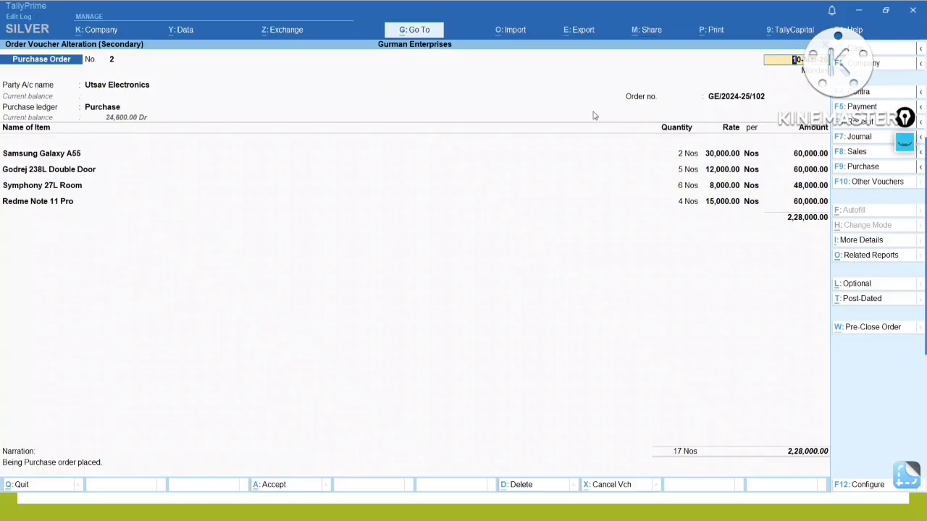
key(alt)
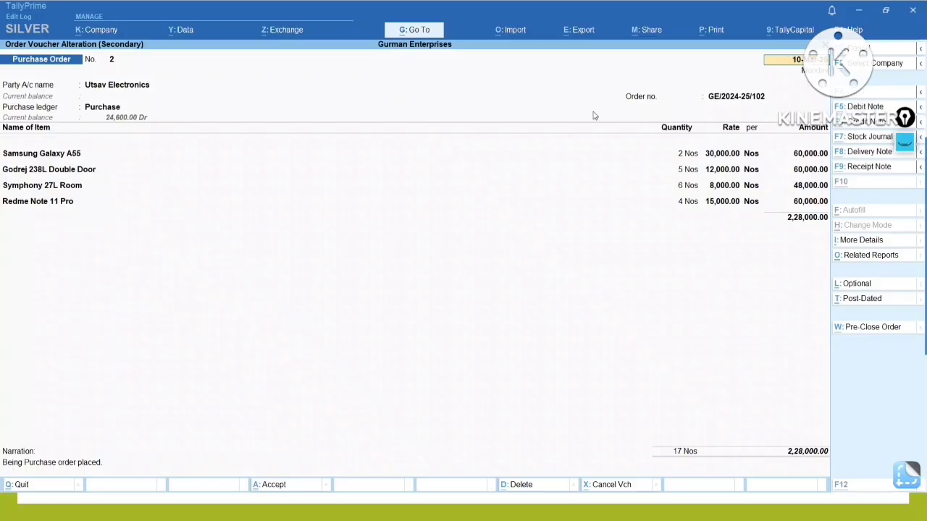
Open the print preview of the current Utsav Electronics purchase order.
key(alt+p)
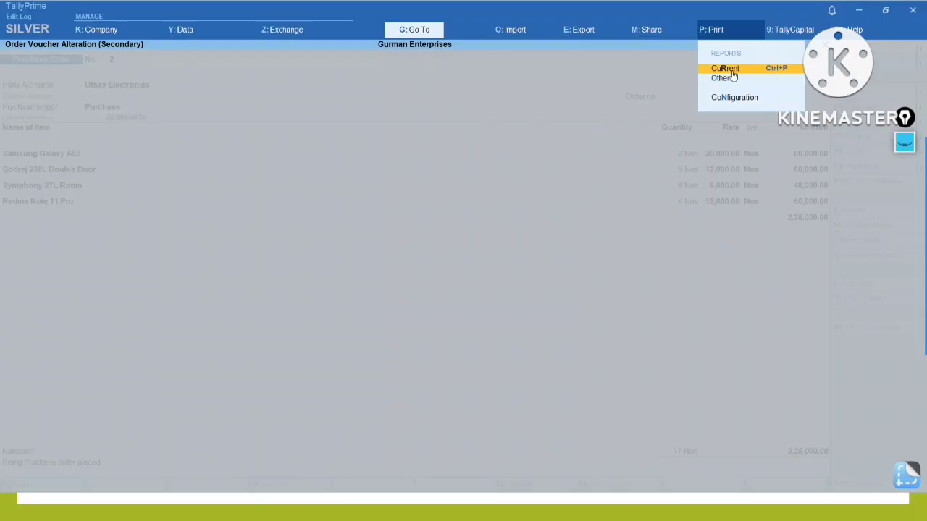
click(773, 72)
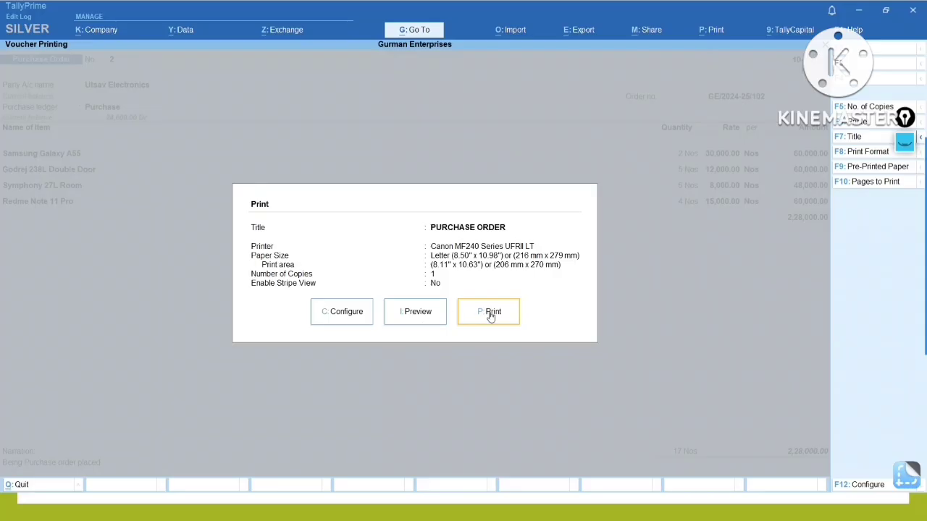
click(430, 321)
key(Right)
click(420, 313)
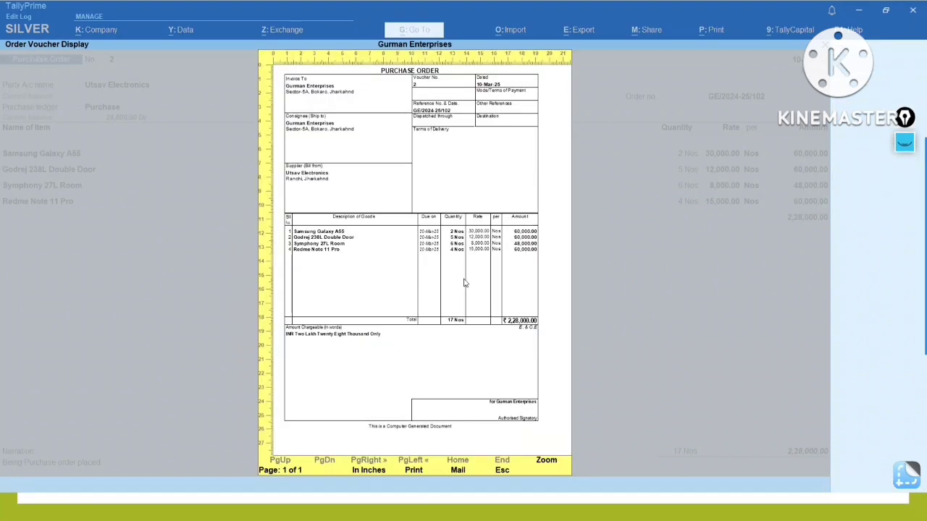
Enlarge the purchase order preview and examine it from the header details through the item table to the signatory section.
click(454, 157)
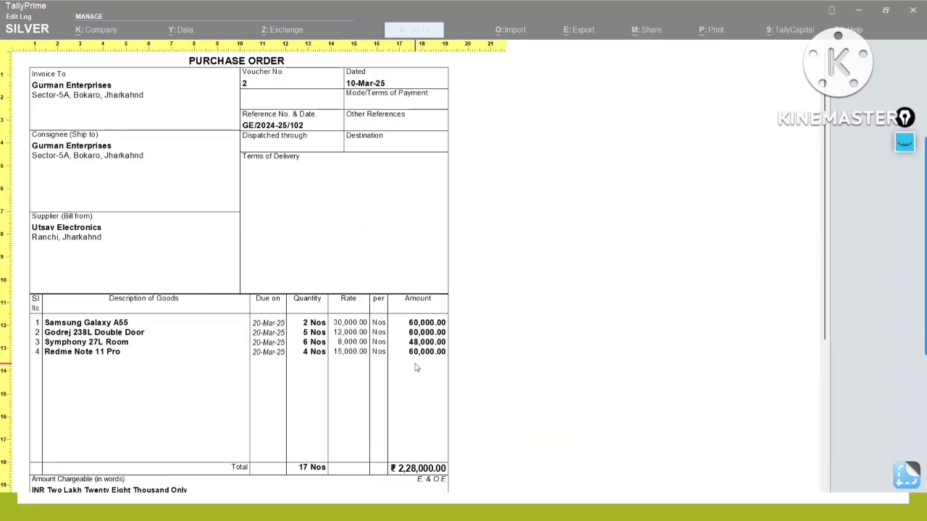
scroll(417, 368, down, 2)
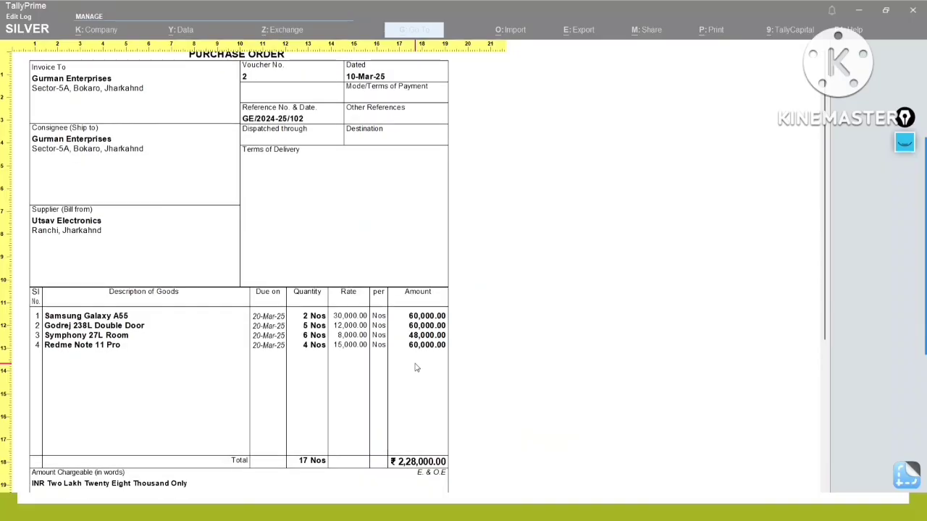
scroll(416, 368, up, 2)
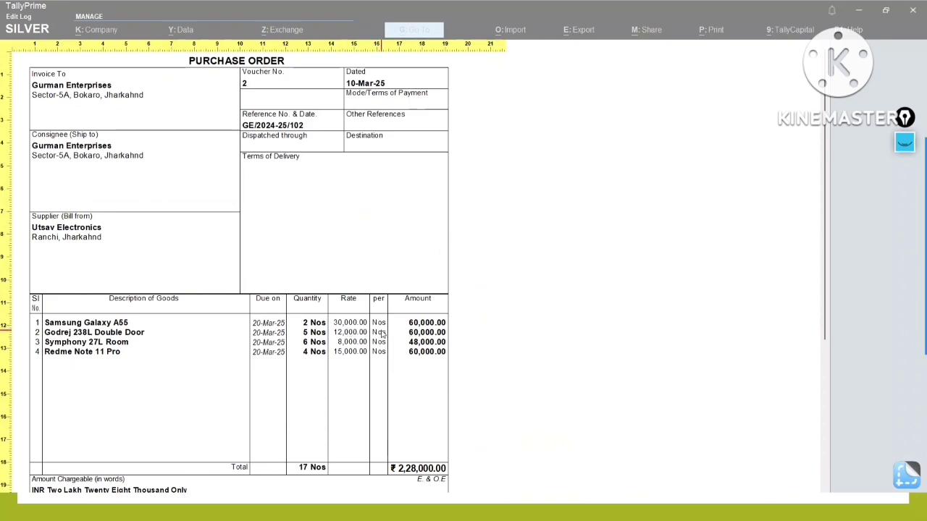
scroll(420, 440, down, 1)
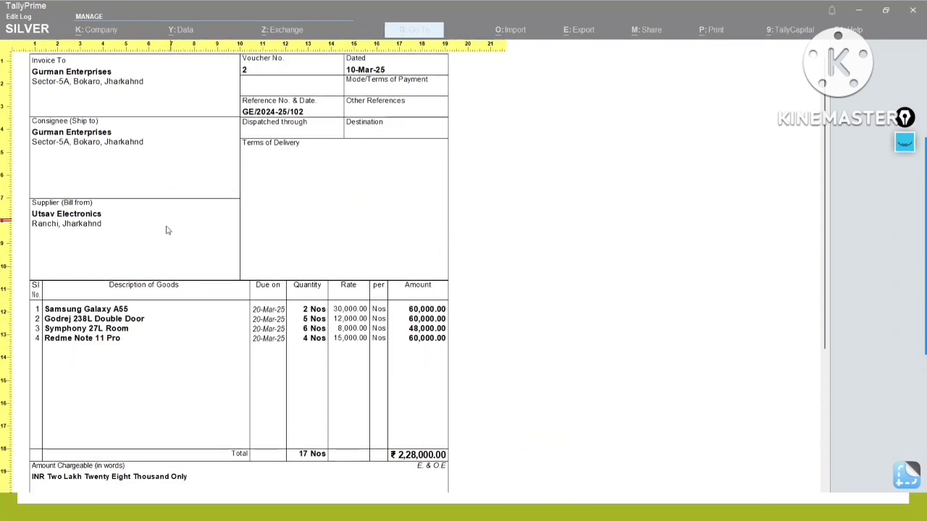
scroll(343, 369, down, 3)
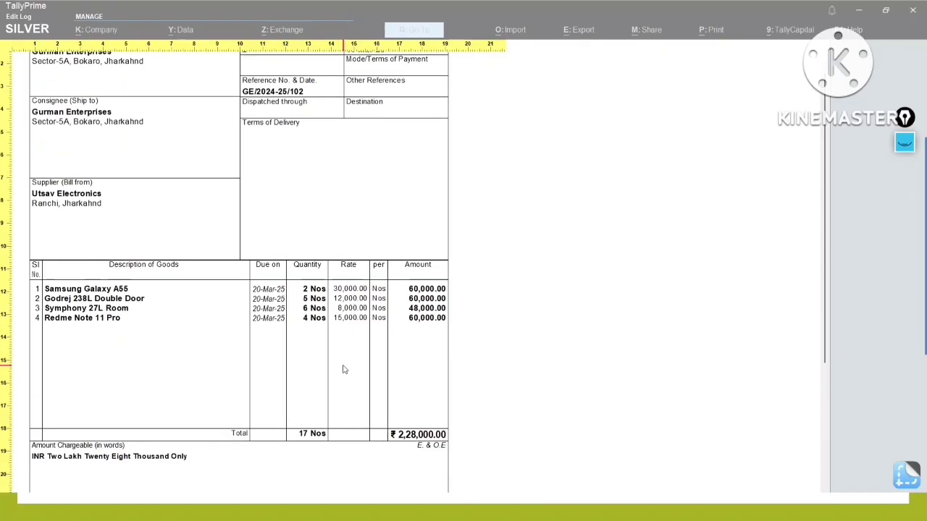
scroll(303, 407, down, 8)
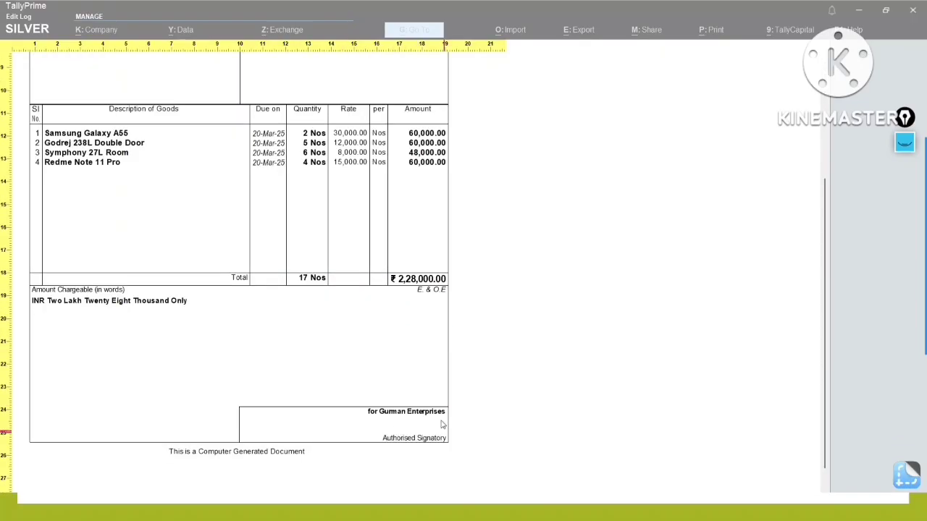
scroll(383, 392, up, 1)
scroll(383, 392, up, 10)
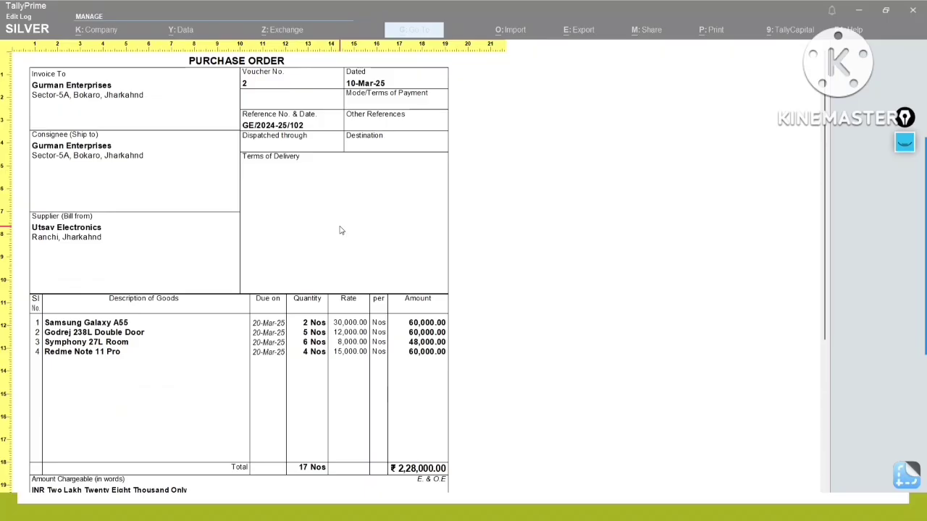
Close the print preview and the purchase order without printing, and return to the Gateway of Tally.
key(Escape)
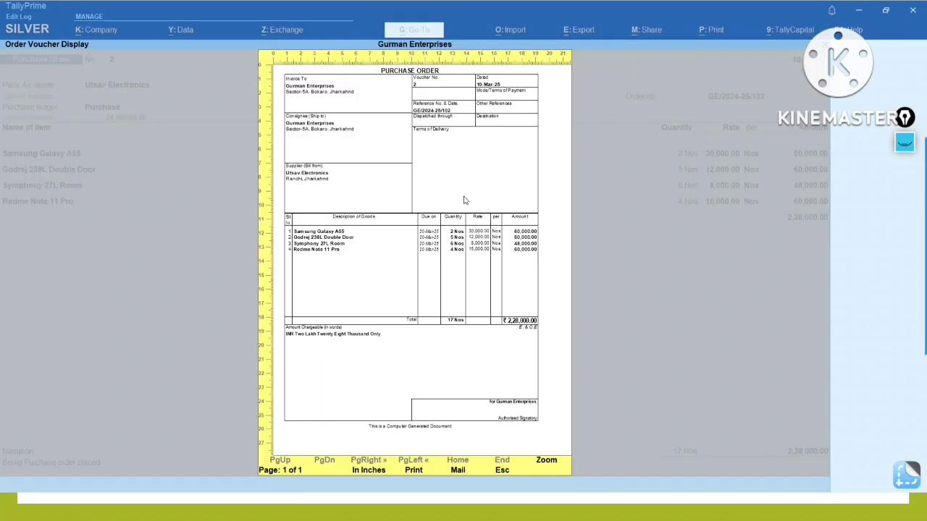
key(Escape)
key(Escape)
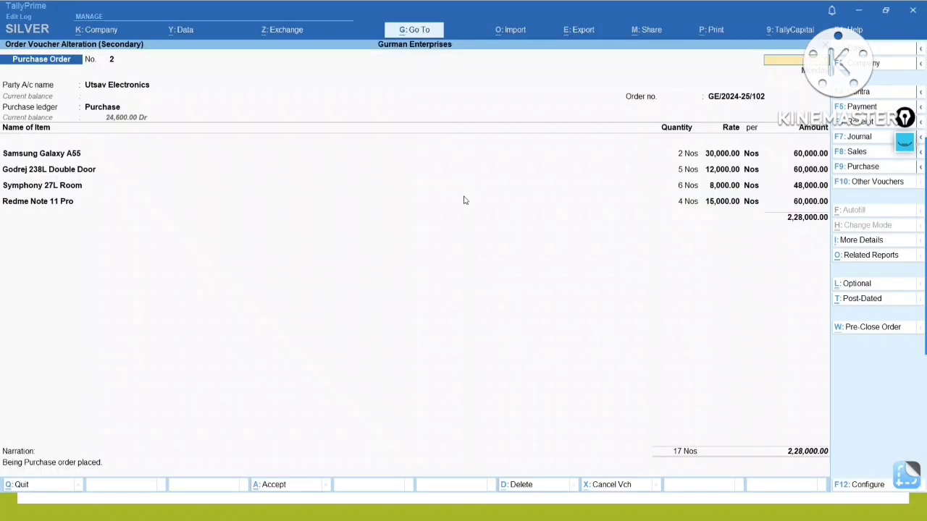
key(Escape)
key(Return)
key(Escape)
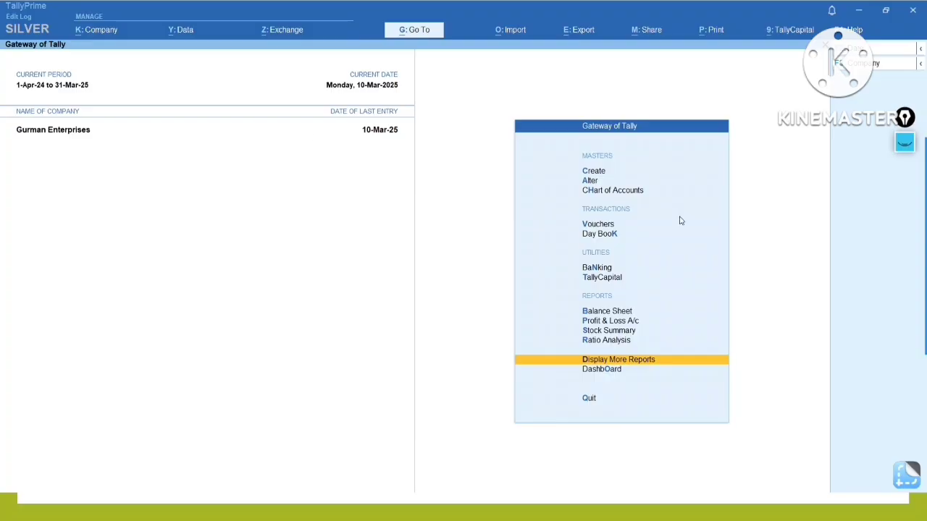
Start a new Purchase voucher and set the voucher date to 18-3-25.
click(600, 226)
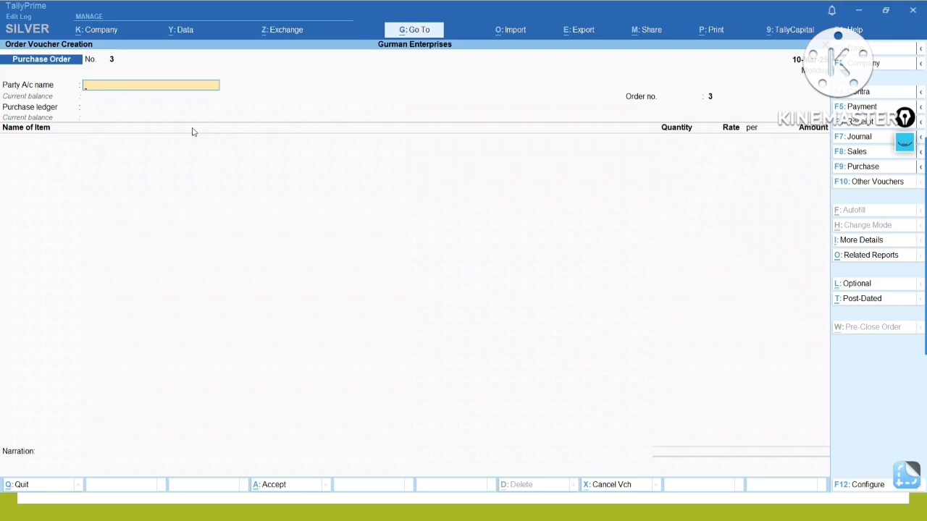
key(F9)
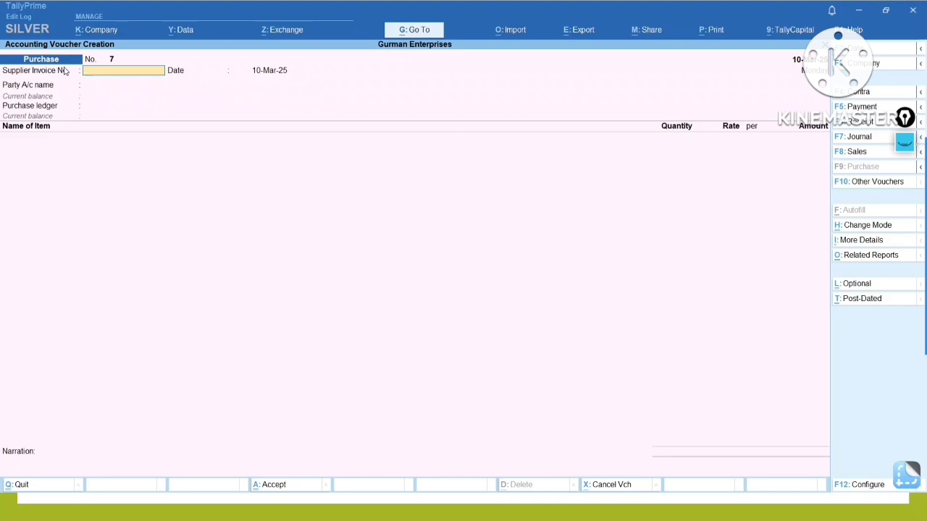
key(F2)
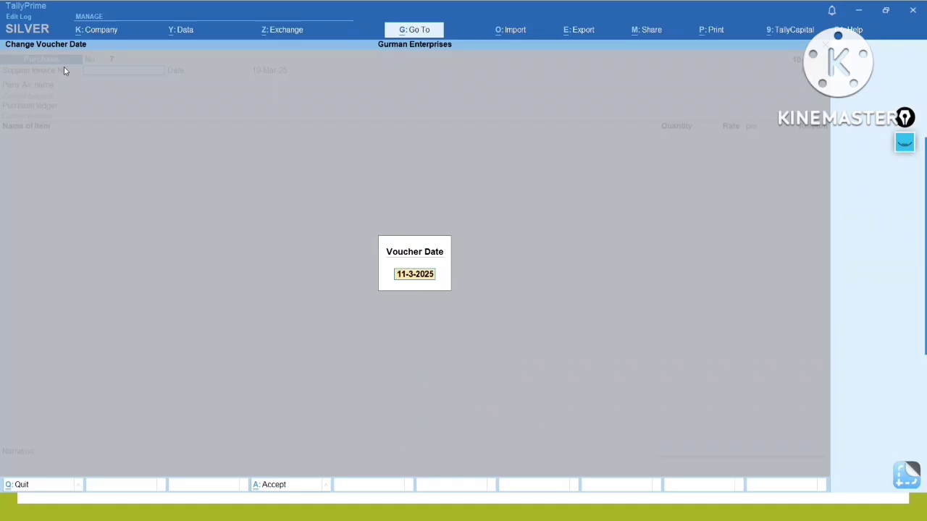
text(18 3 25)
key(Return)
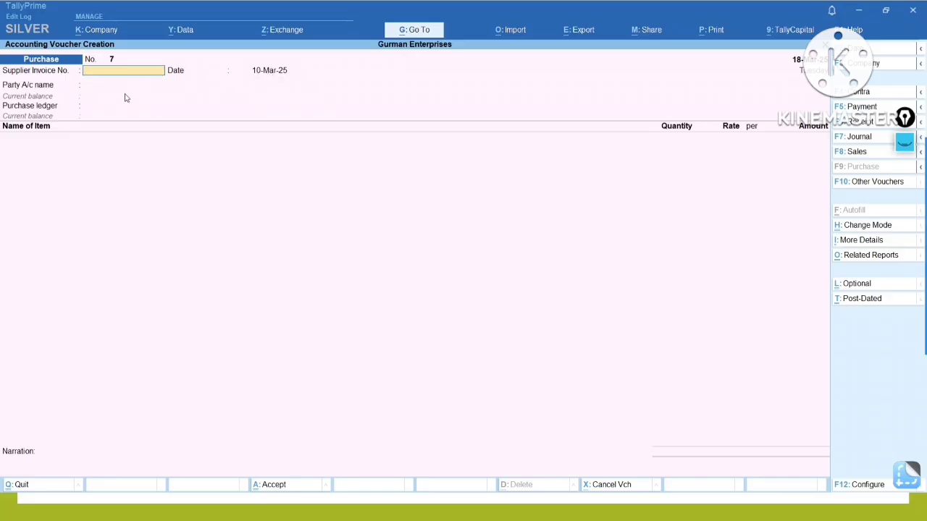
Leave the supplier invoice number blank, keep the invoice date, and choose Utsav Electronics as the party account.
key(Return)
key(Return)
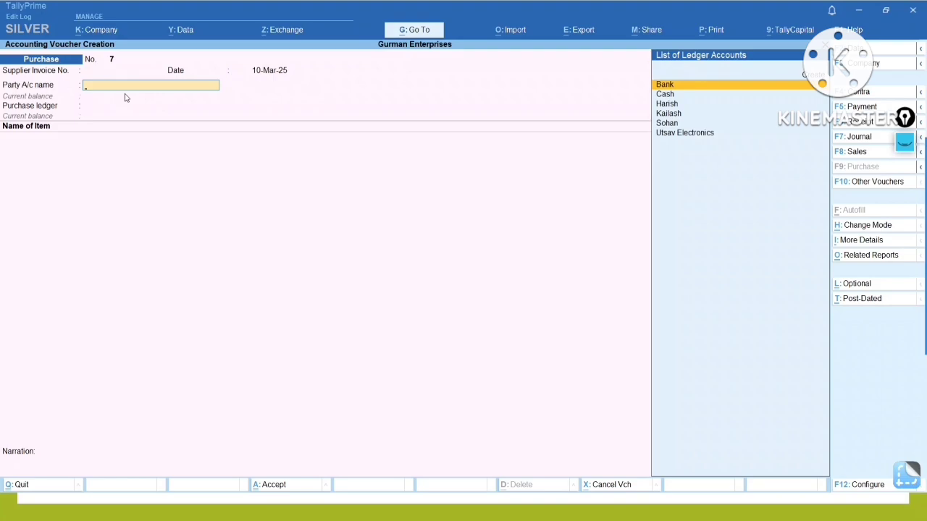
key(Down)
key(Down)
key(Down)
key(Down)
key(Down)
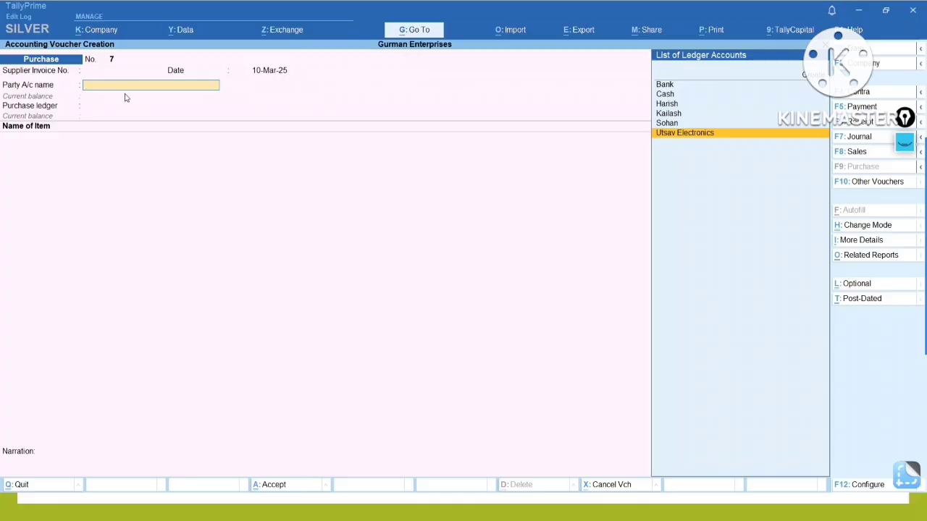
key(Return)
Accept the supplier's party details as they are and choose Purchase as the purchase ledger.
key(Return)
key(Return)
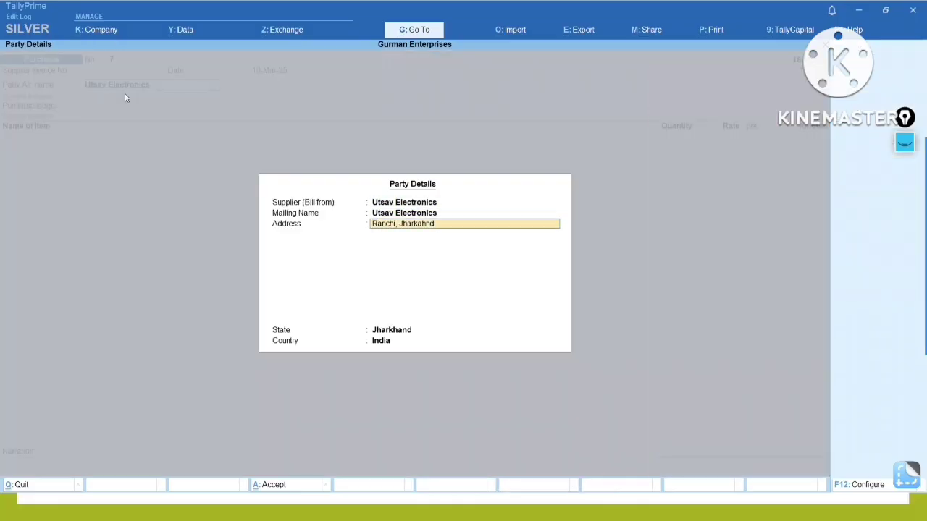
key(Return)
key(Return)
key(Return)
key(Return)
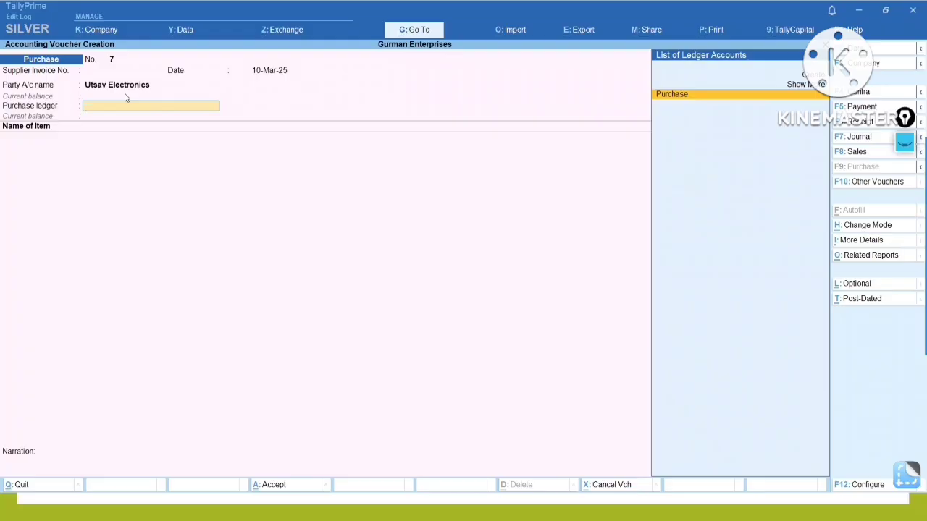
key(Return)
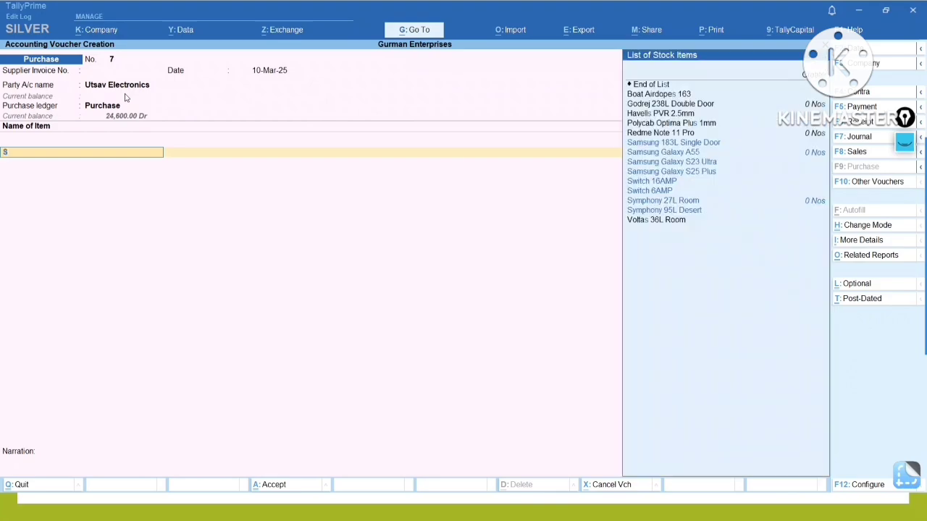
Add Samsung Galaxy A55 with tracking number Not Applicable and link it to the pending purchase order due 20-Mar-25.
text(Sam)
key(Return)
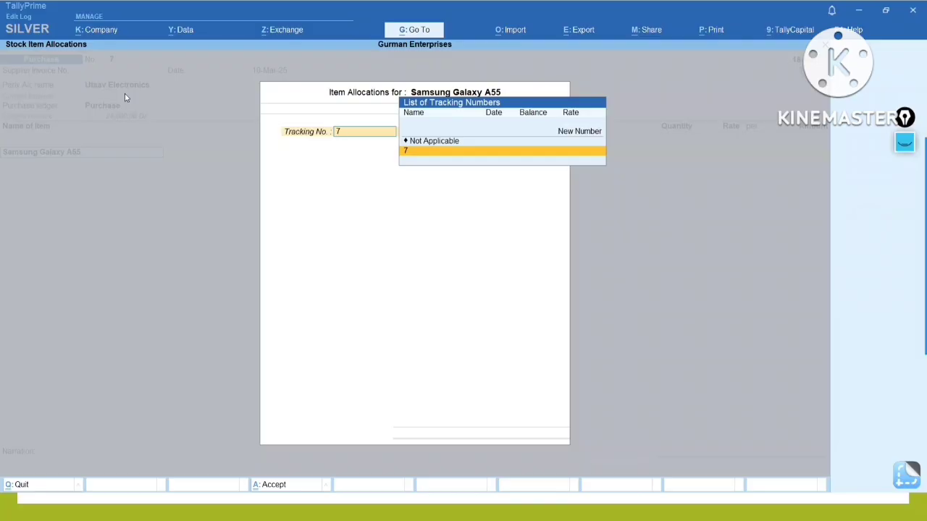
key(Up)
key(Return)
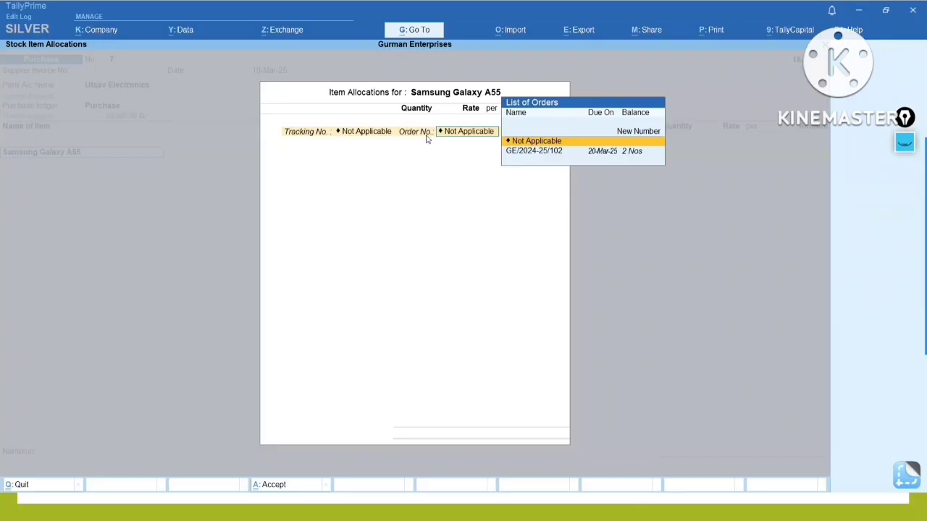
key(Down)
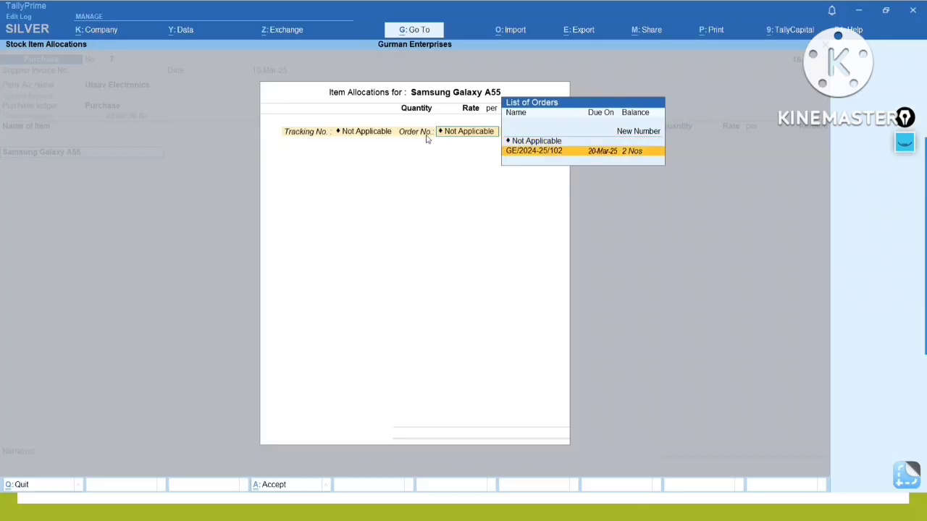
click(556, 152)
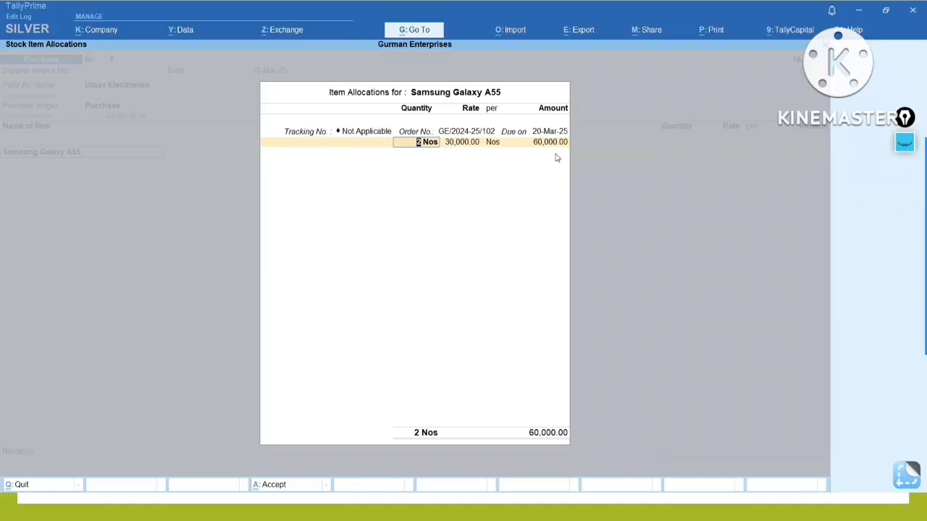
Accept the Samsung Galaxy A55 allocation of 2 Nos at 30,000.00 and complete its item line.
key(Return)
key(Return)
key(Return)
key(Return)
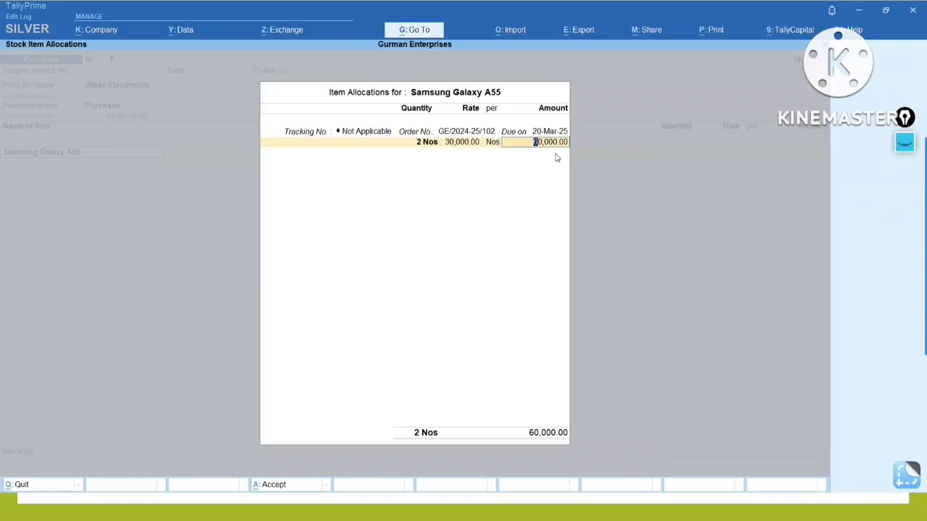
key(Return)
key(Return)
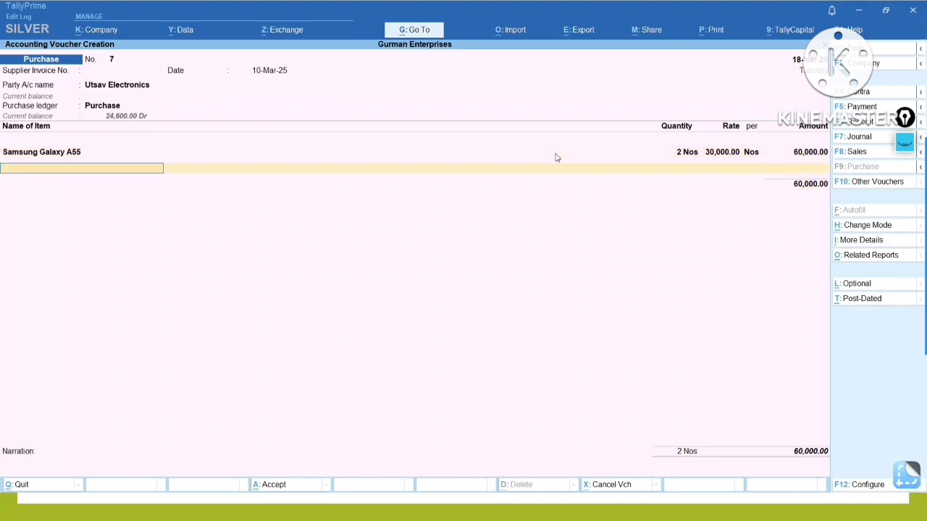
Check the example slide, then add Godrej 238L Double Door without a tracking number, linked to the pending order due 20-Mar-25.
key(alt+Tab)
key(alt+Tab)
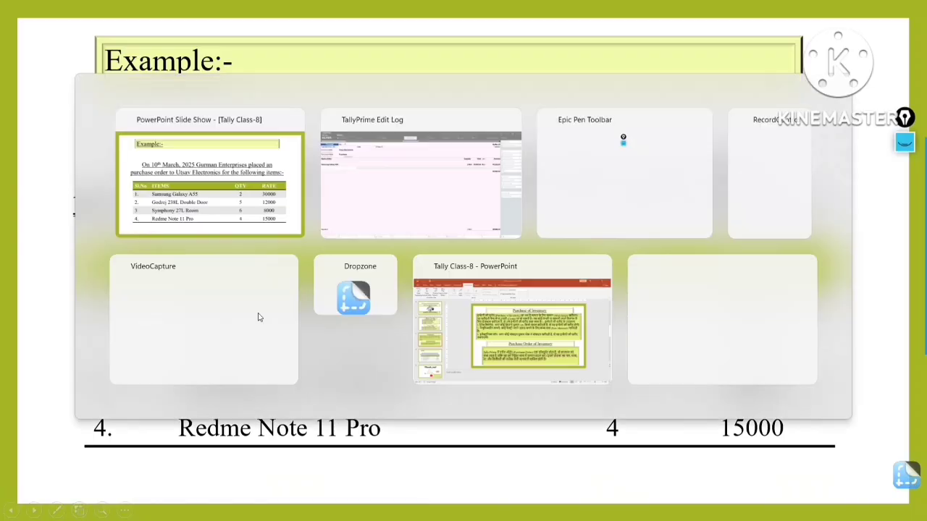
text(g)
key(Return)
key(Return)
key(Down)
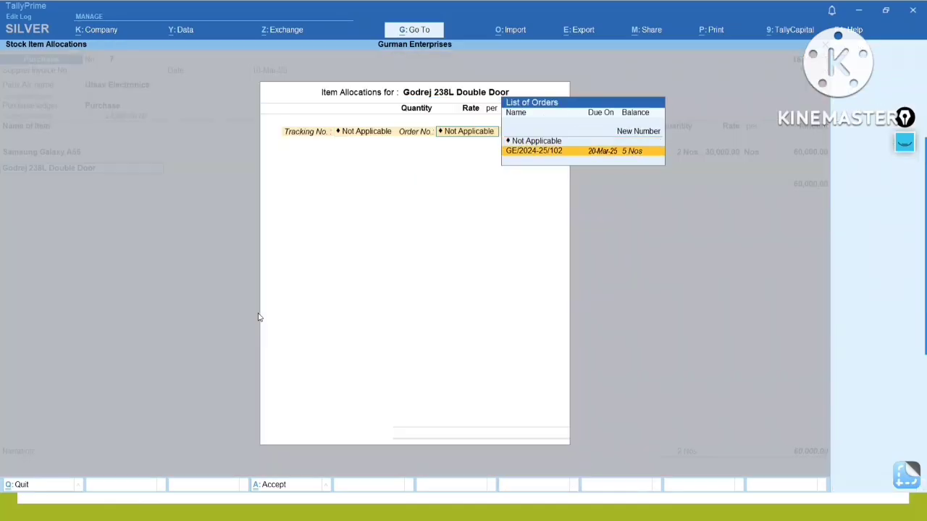
key(Return)
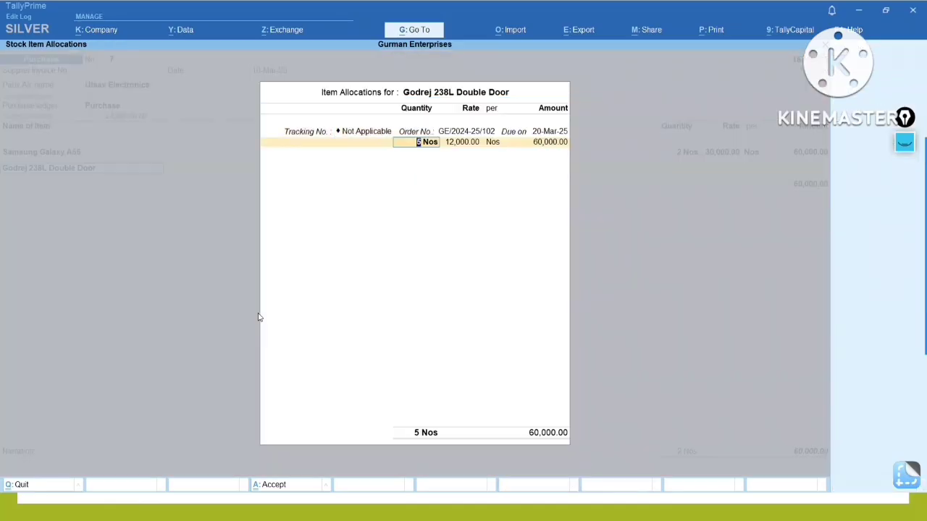
Accept the Godrej 238L Double Door allocation of 5 Nos at 12,000.00 and complete its item line.
key(Return)
key(Return)
key(Return)
key(Return)
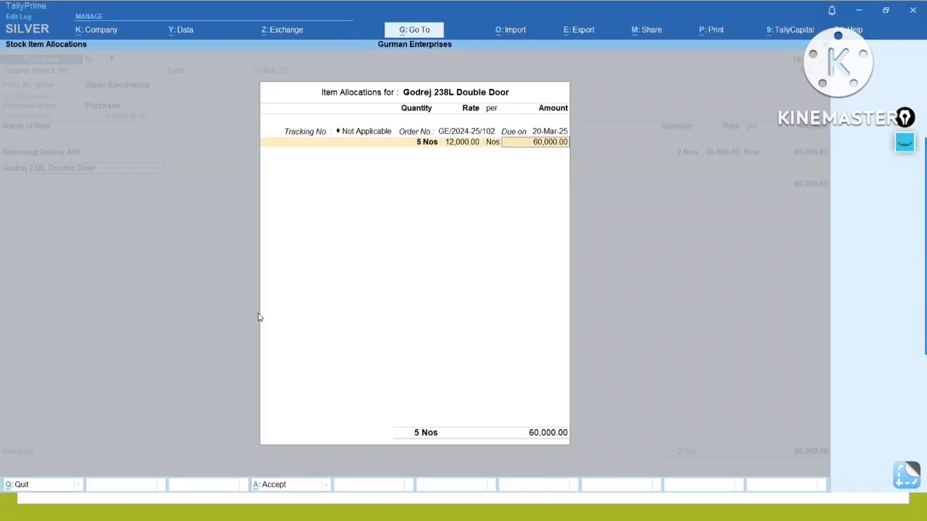
key(Return)
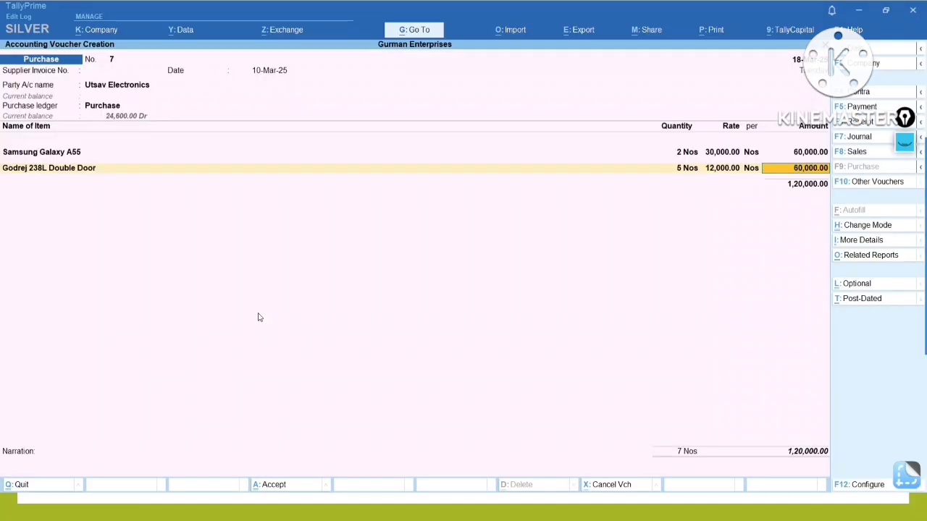
key(Return)
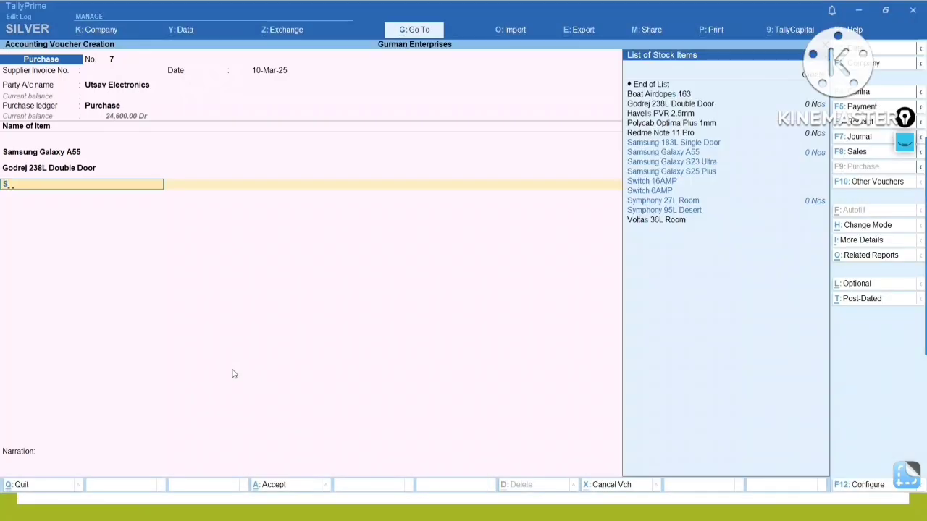
Add Symphony 27L Room with tracking number Not Applicable and link it to the pending purchase order due 20-Mar-25.
text(Sym)
key(Return)
text(7)
key(Up)
key(Return)
key(Down)
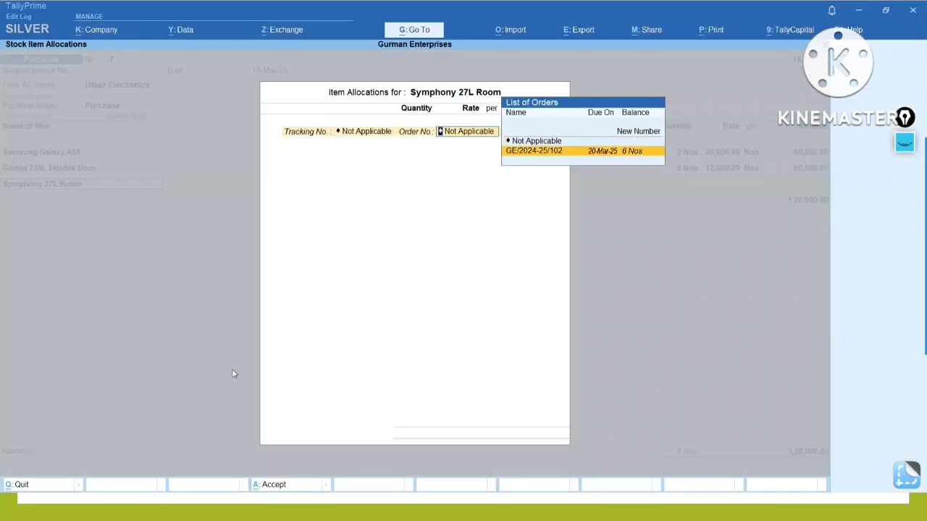
key(Return)
Accept the Symphony 27L Room allocation of 6 Nos at 8,000.00 and complete its item line.
key(Return)
key(Return)
key(Return)
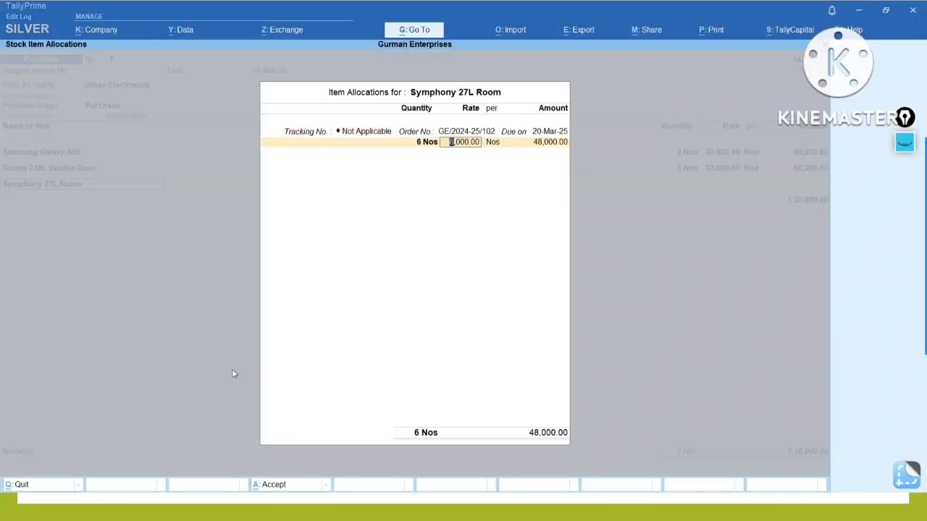
key(Return)
key(Return)
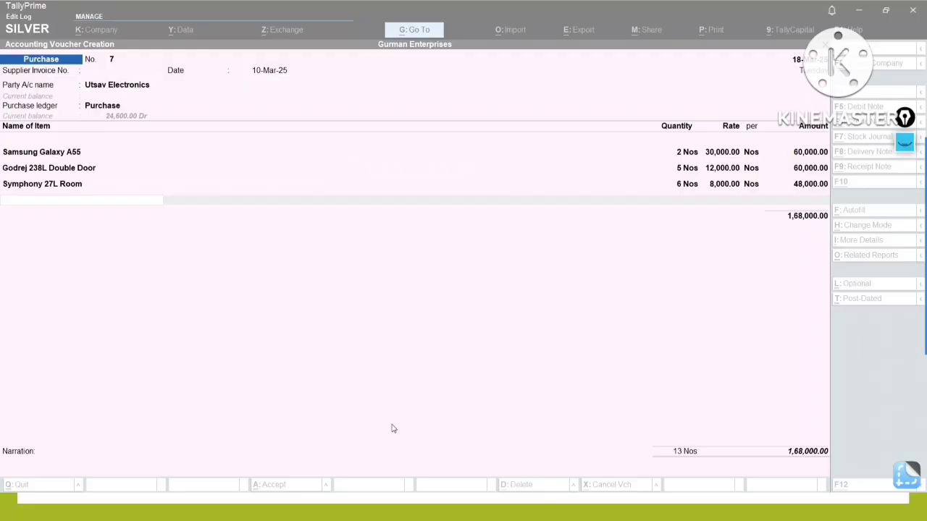
Add Redme Note 11 Pro with tracking number Not Applicable and link it to the pending purchase order due 20-Mar-25.
text(Red)
key(Return)
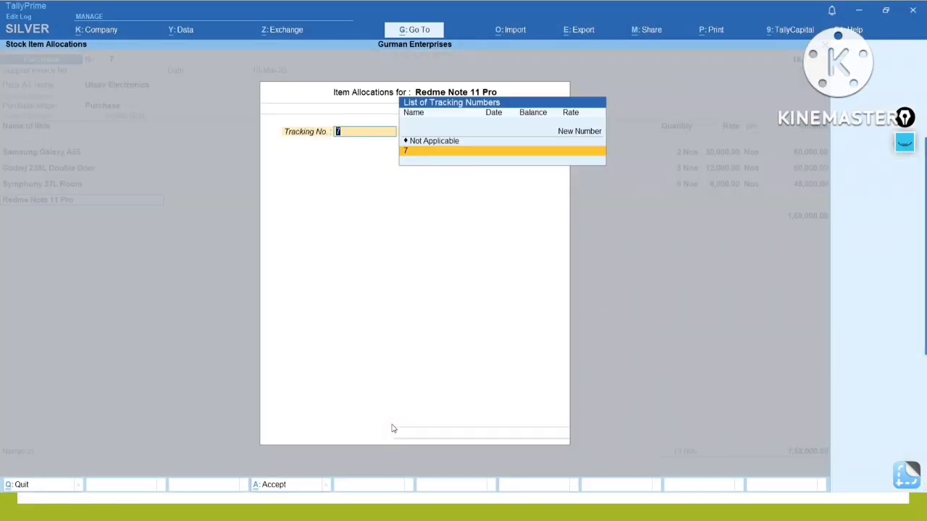
text(7)
key(Return)
key(Down)
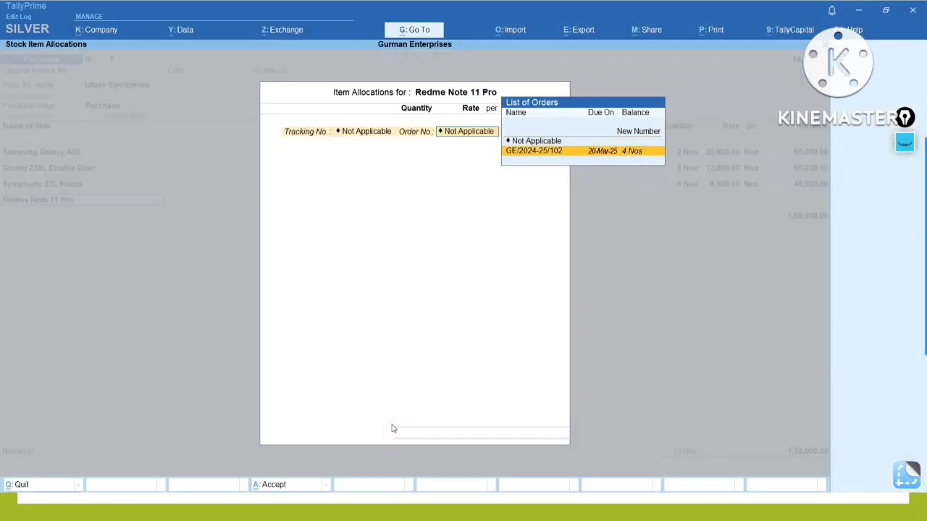
key(Return)
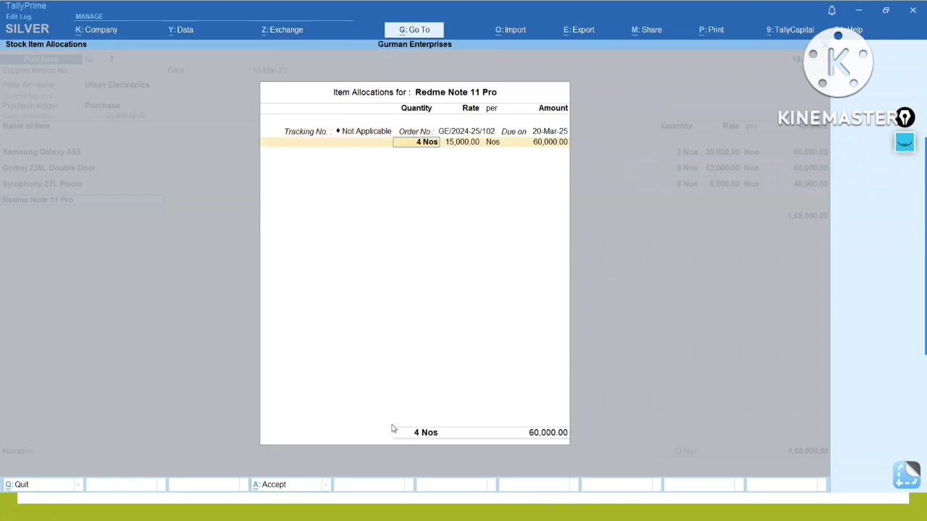
Accept the Redme Note 11 Pro allocation of 4 Nos at 15,000.00 and complete its item line.
key(Return)
key(Return)
key(Return)
key(Return)
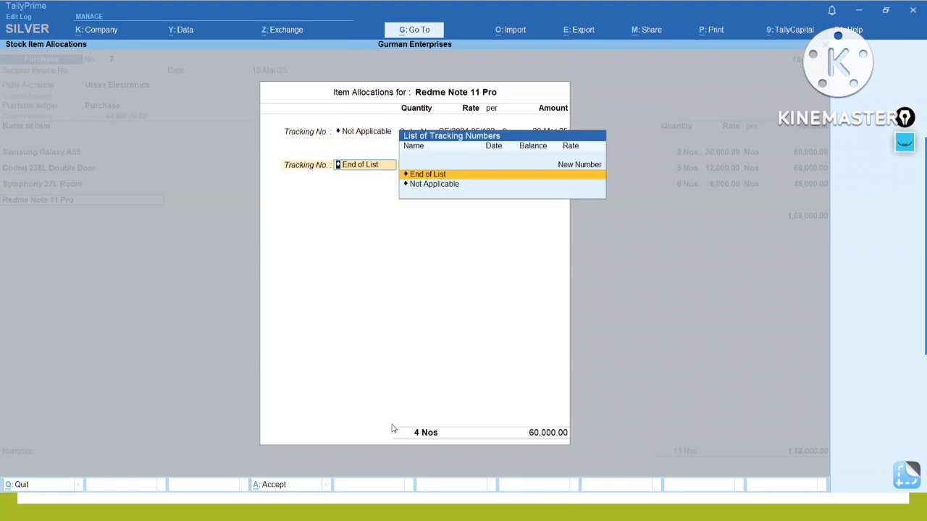
key(Return)
key(Return)
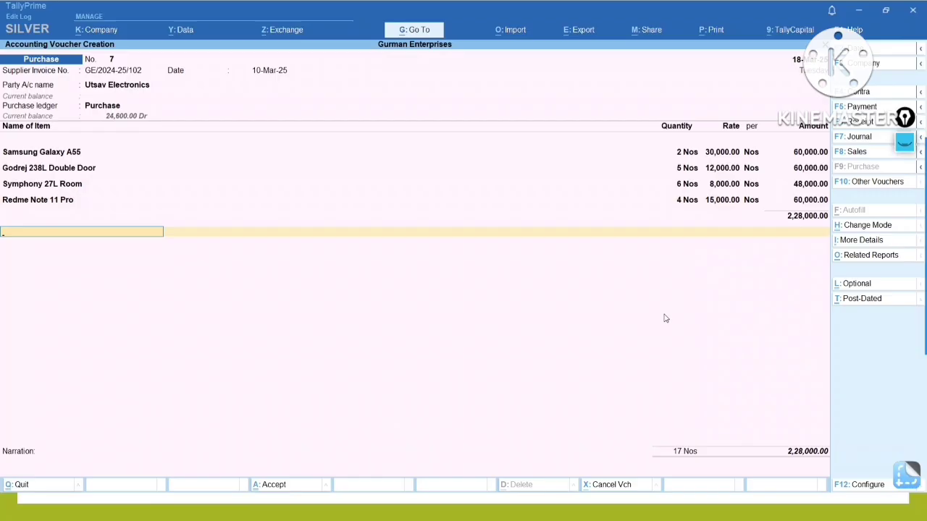
End the item list, enter the narration "Being Stock purchase." and save the purchase voucher.
key(Return)
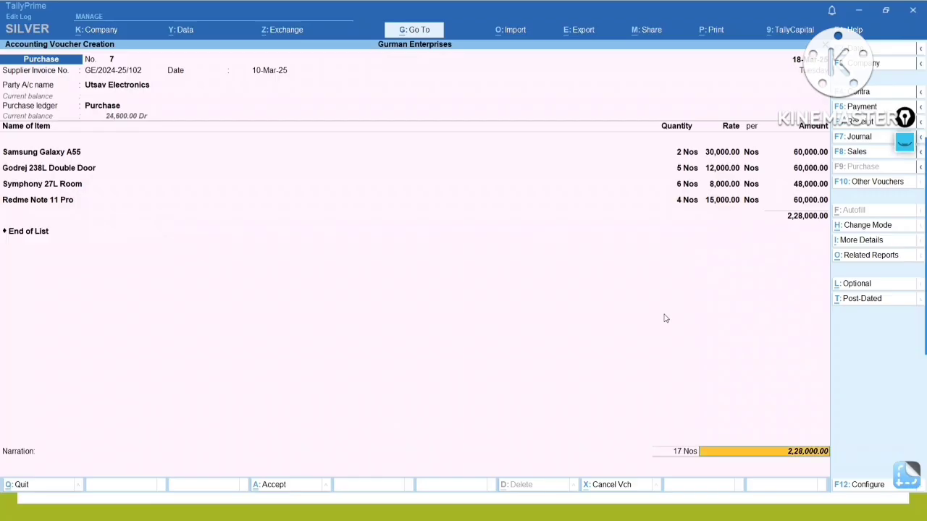
key(Return)
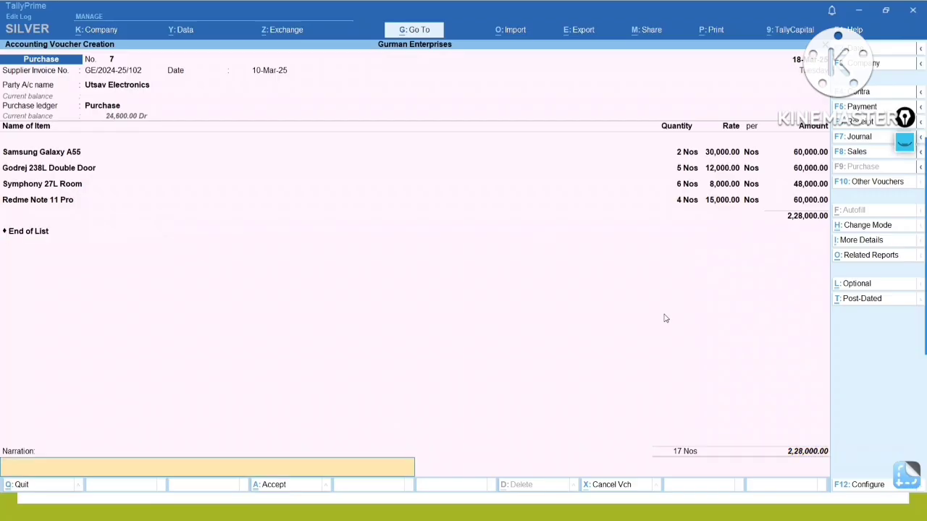
text(Being Stock purchase)
key(Return)
key(Return)
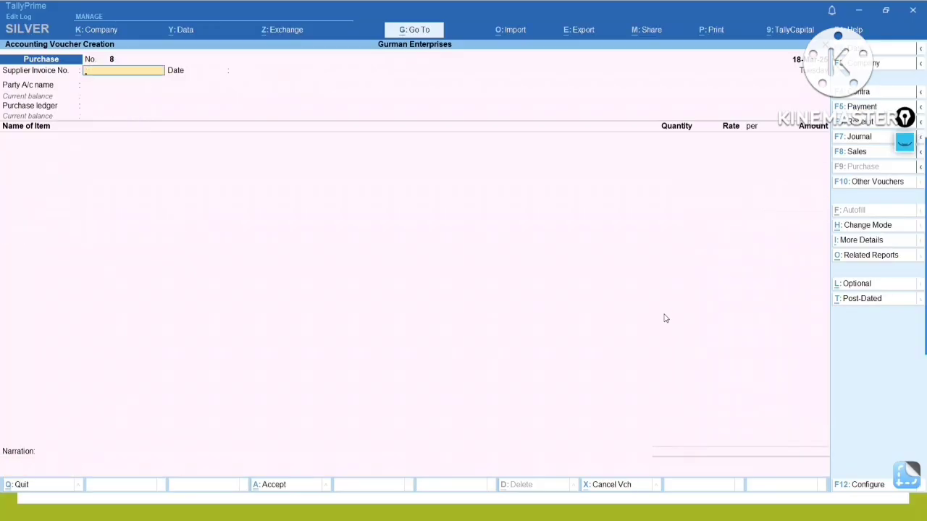
Quit the new blank purchase voucher and return to the Gateway of Tally.
key(Escape)
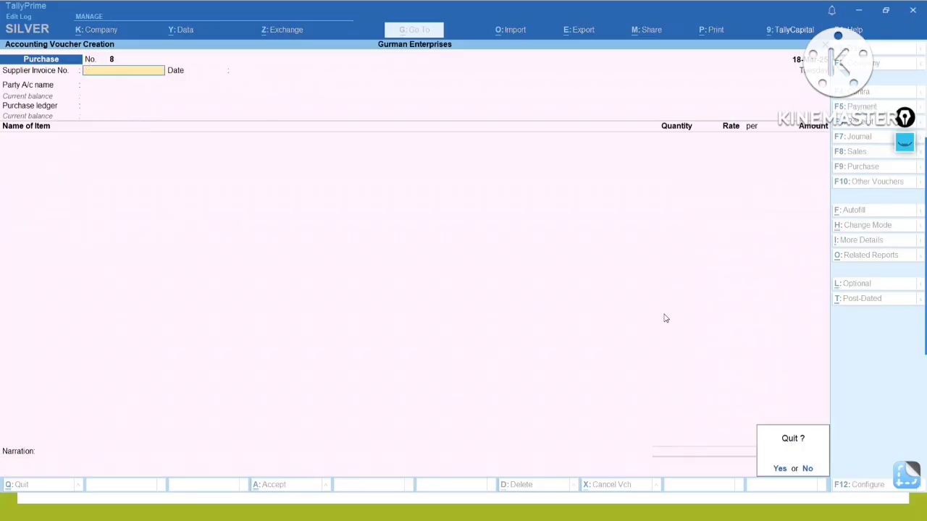
key(Return)
key(Escape)
key(Escape)
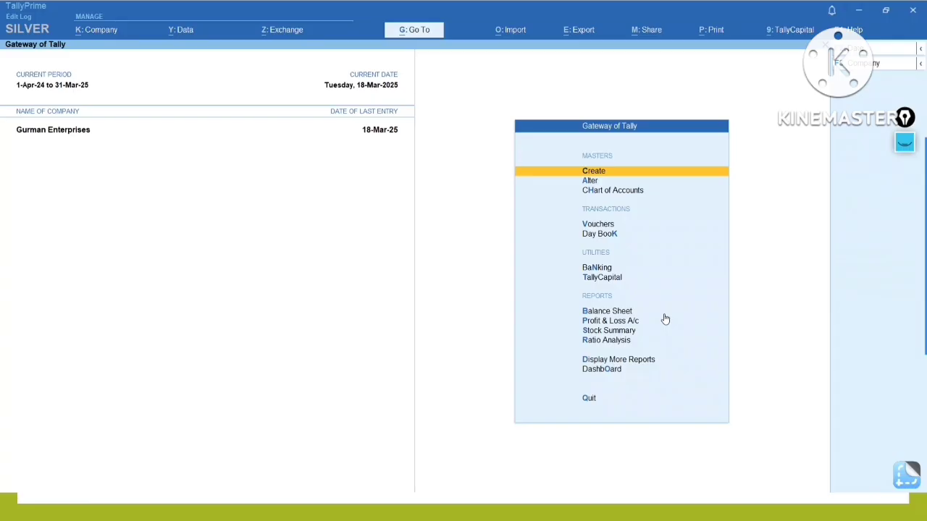
Open the Day Book for 18-Mar-25 and display the Utsav Electronics purchase voucher from it.
key(Down)
key(Down)
key(Down)
key(Down)
key(Down)
key(Down)
key(Down)
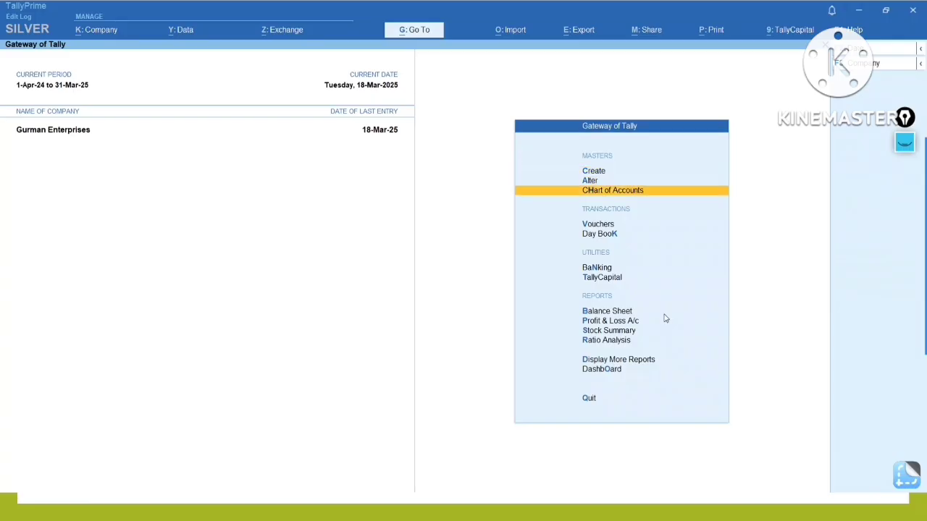
key(Down)
key(Down)
key(Down)
key(Down)
key(Down)
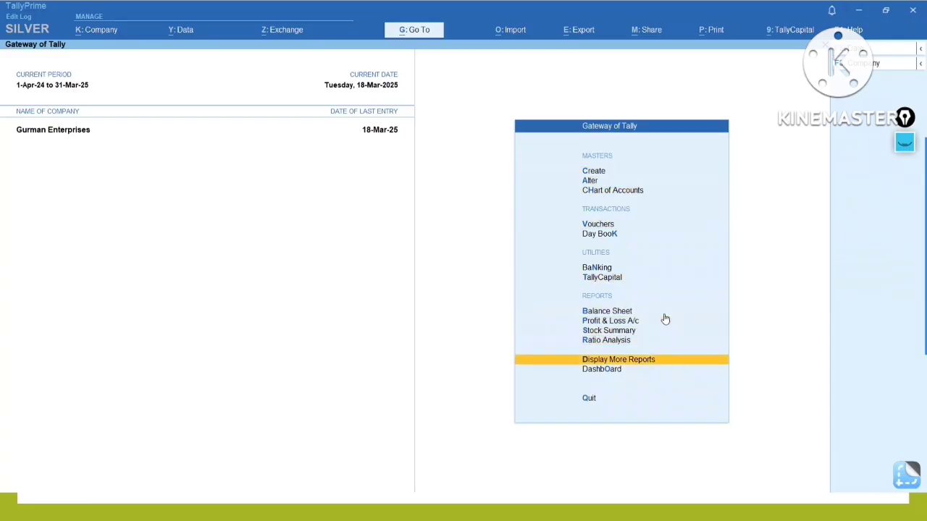
key(Up)
key(Return)
key(Down)
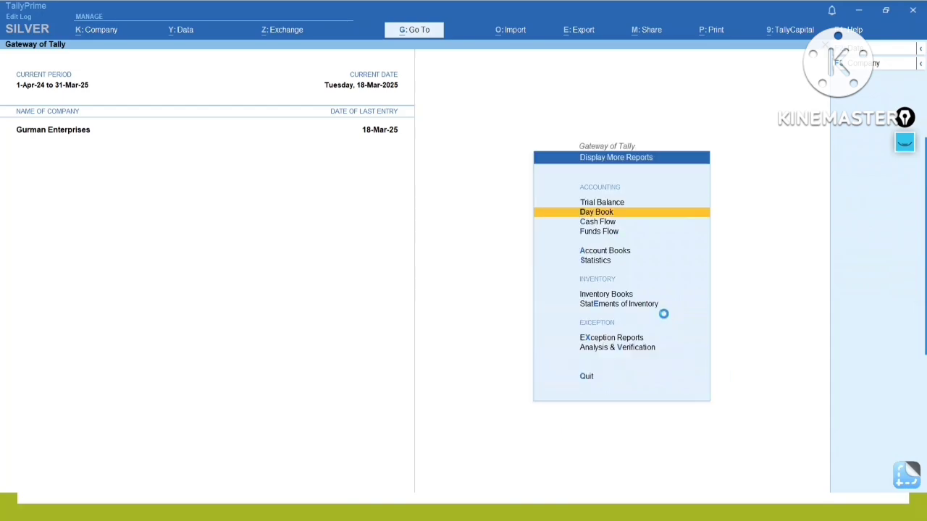
key(Return)
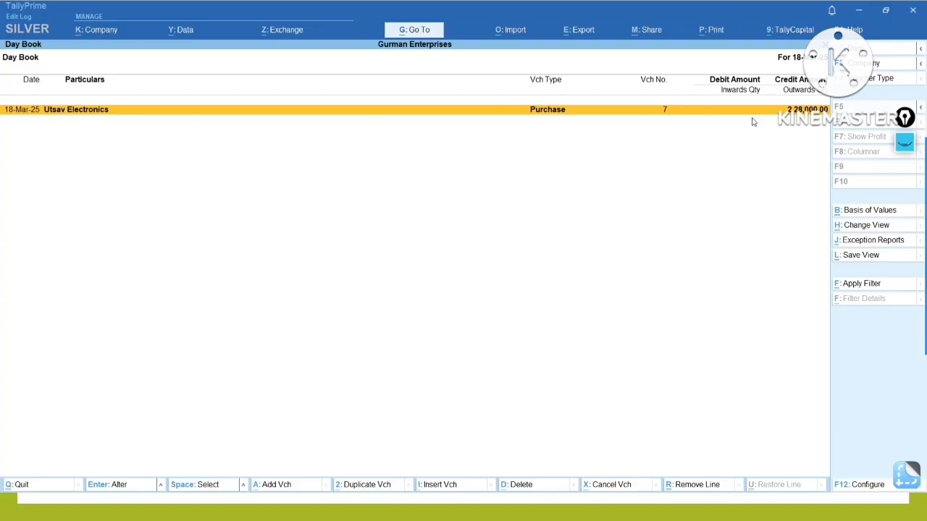
key(Return)
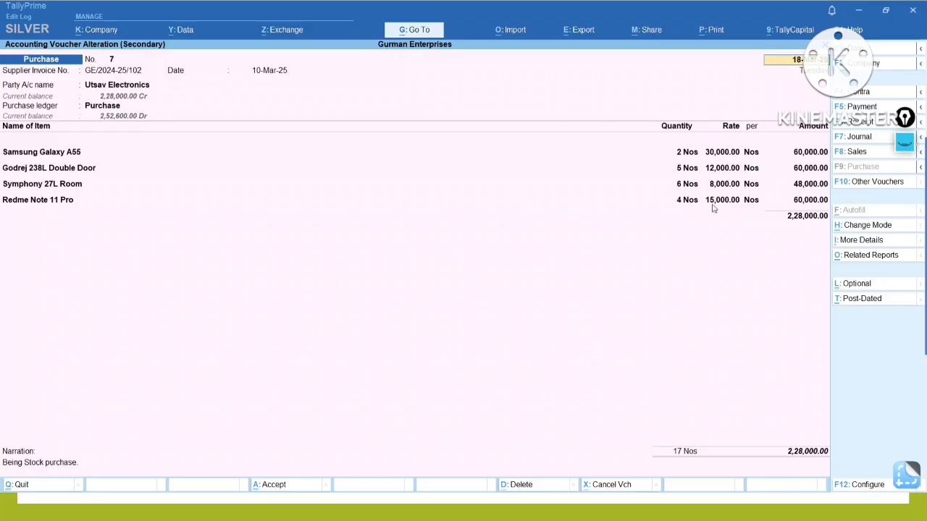
Preview the purchase voucher's printed invoice and examine its supplier, item and total details at enlarged size.
key(ctrl)
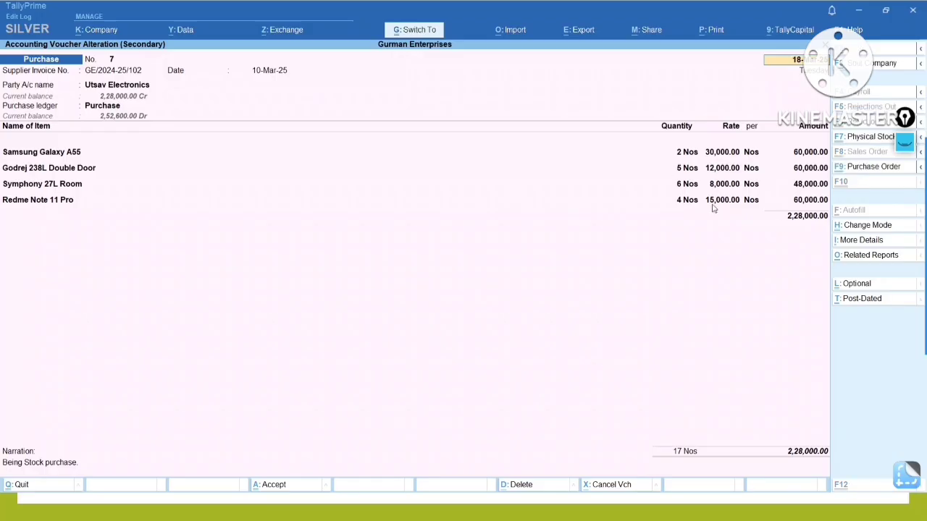
key(ctrl+p)
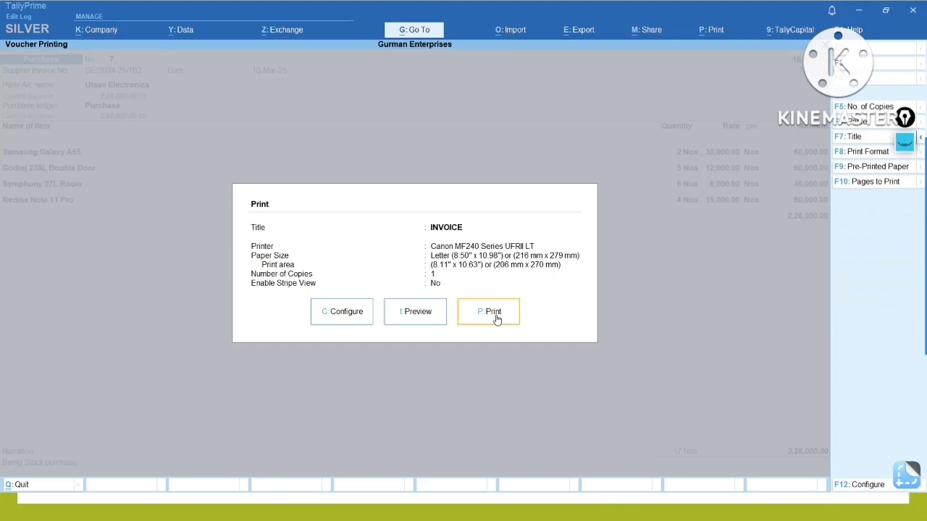
click(433, 324)
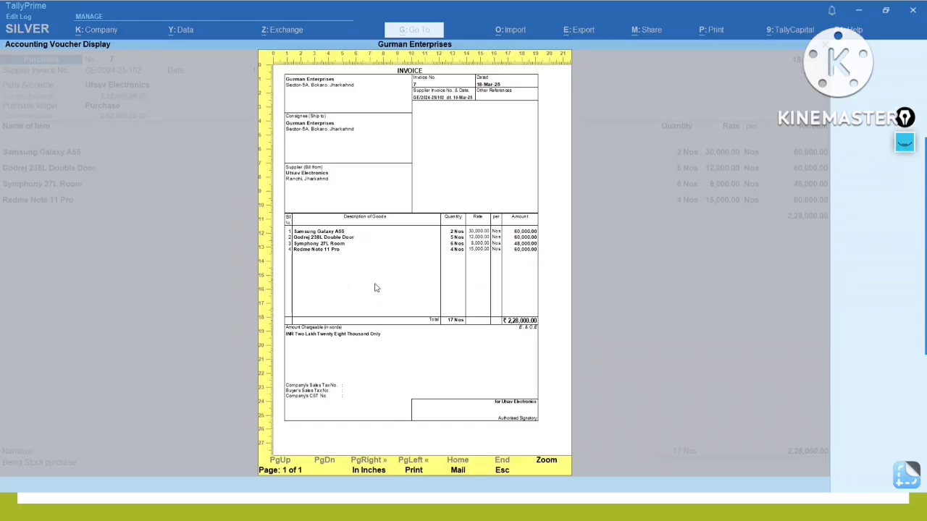
click(374, 288)
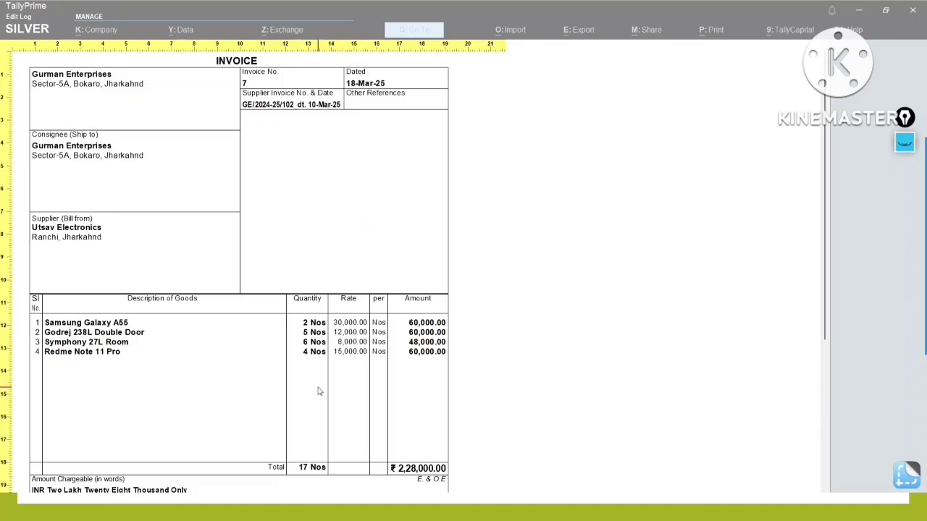
scroll(319, 390, down, 3)
scroll(317, 381, up, 3)
key(Escape)
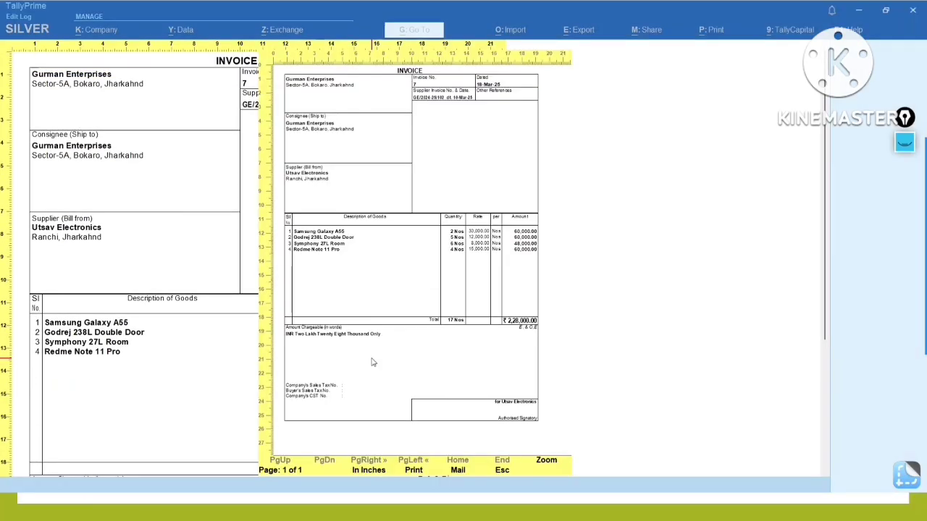
Close the invoice preview, the purchase voucher and the Day Book, returning to the Gateway of Tally without quitting the program.
key(Escape)
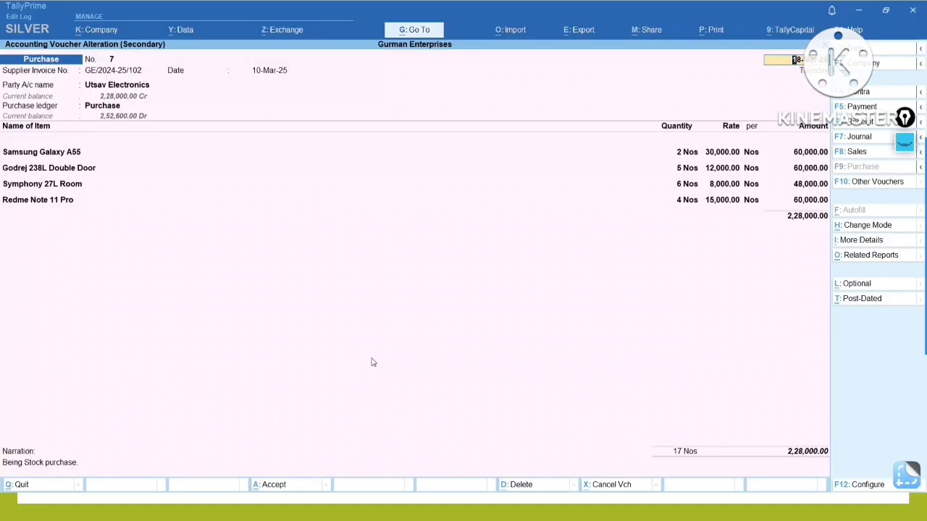
key(Escape)
key(y)
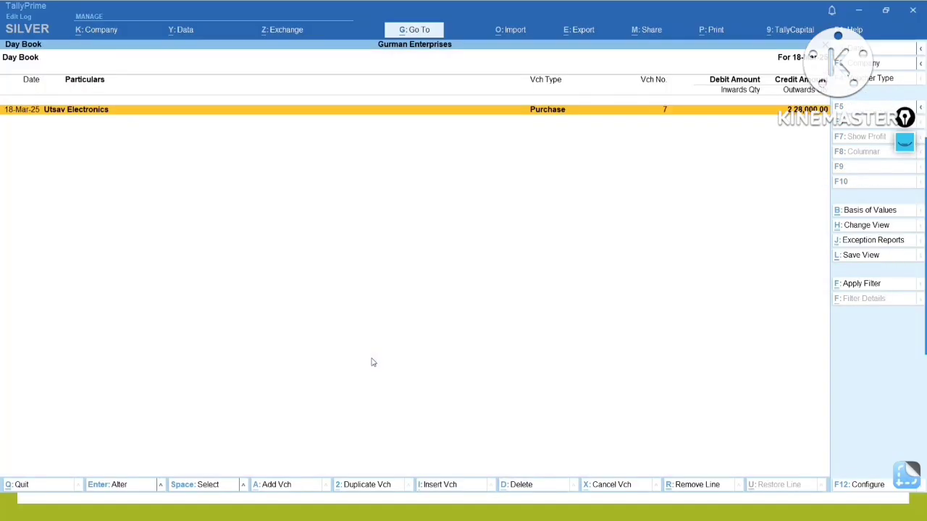
key(Escape)
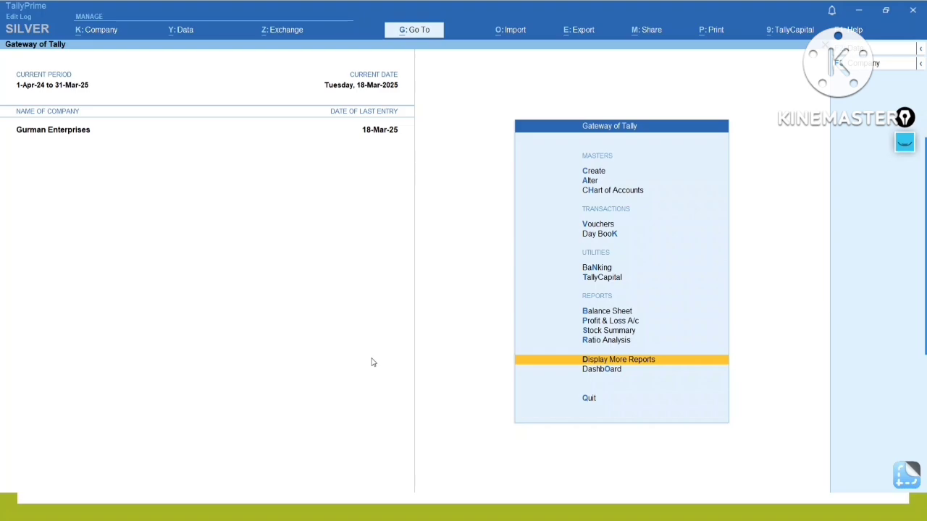
key(Escape)
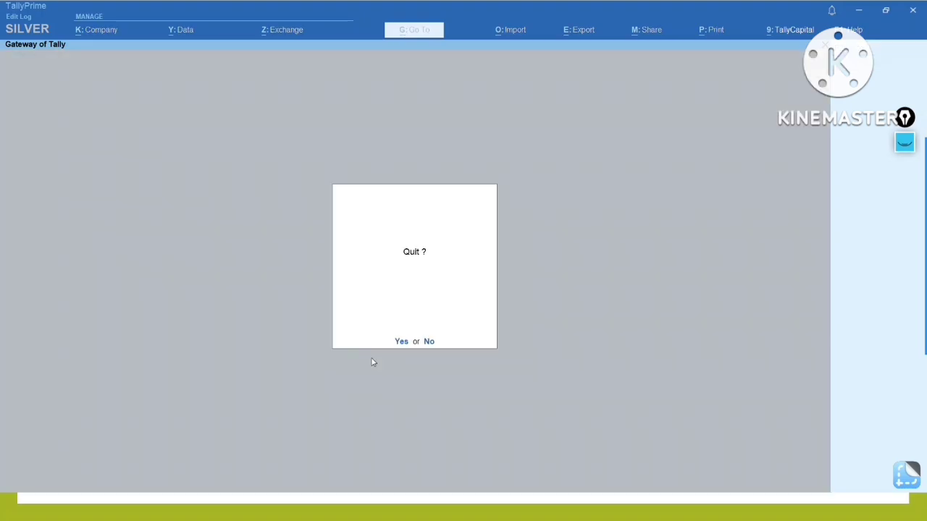
key(n)
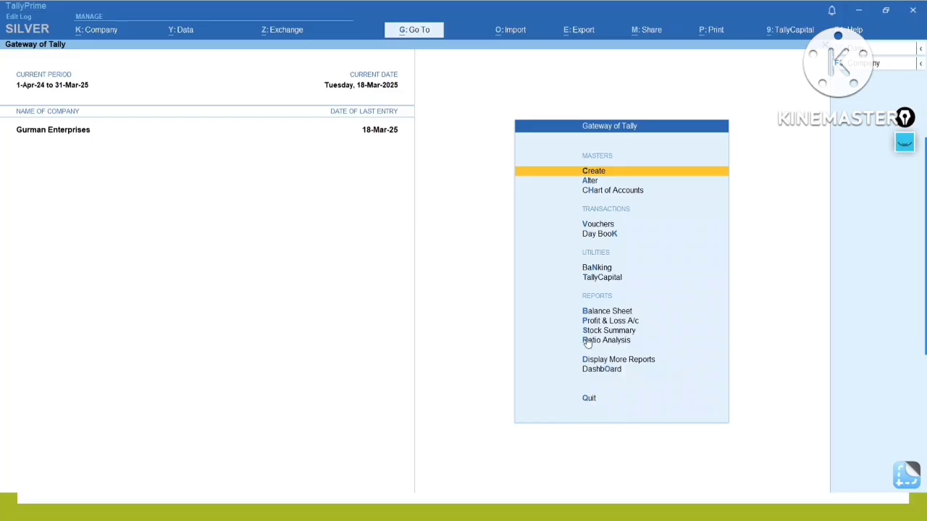
Open the Stock Summary report for Gurman Enterprises.
key(Down)
key(Down)
key(Down)
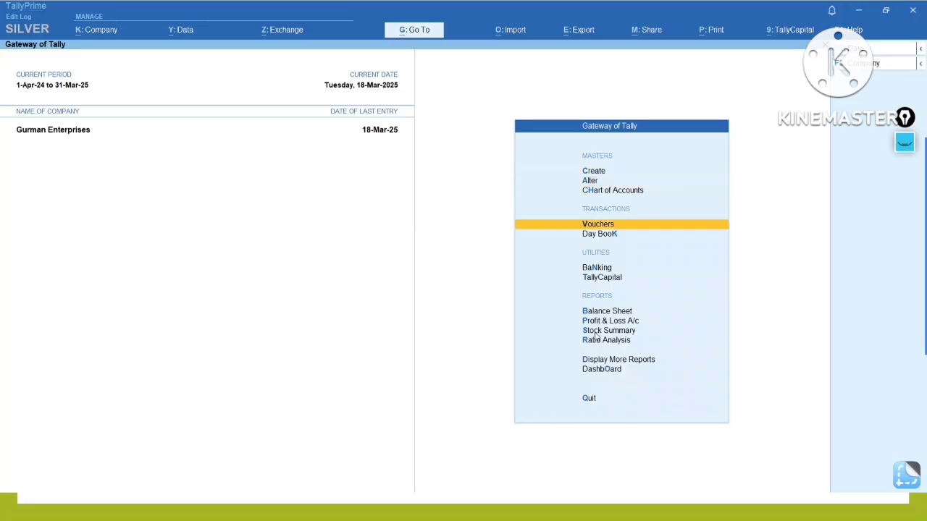
key(Down)
key(Down)
key(Down)
key(Down)
key(Down)
key(Down)
key(Return)
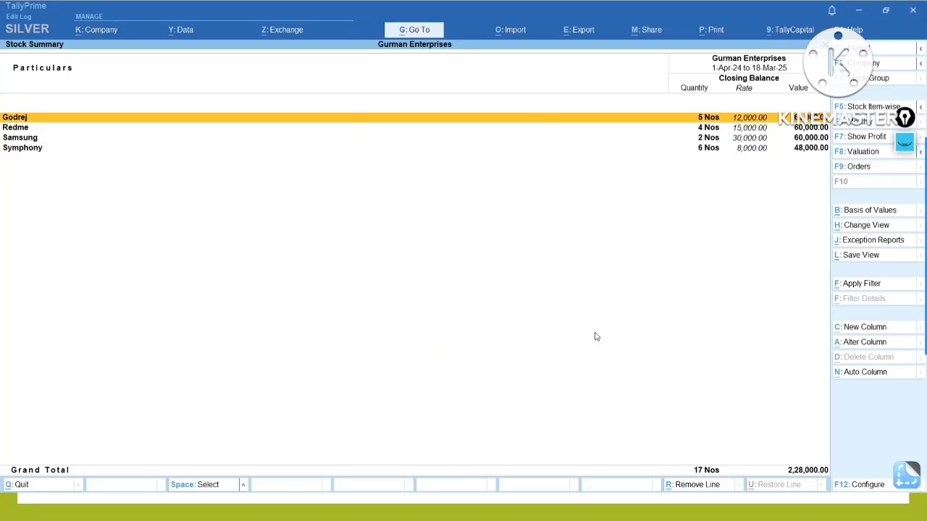
Review the closing balances by stock group and switch the Stock Summary to the item-wise view.
key(Down)
key(Down)
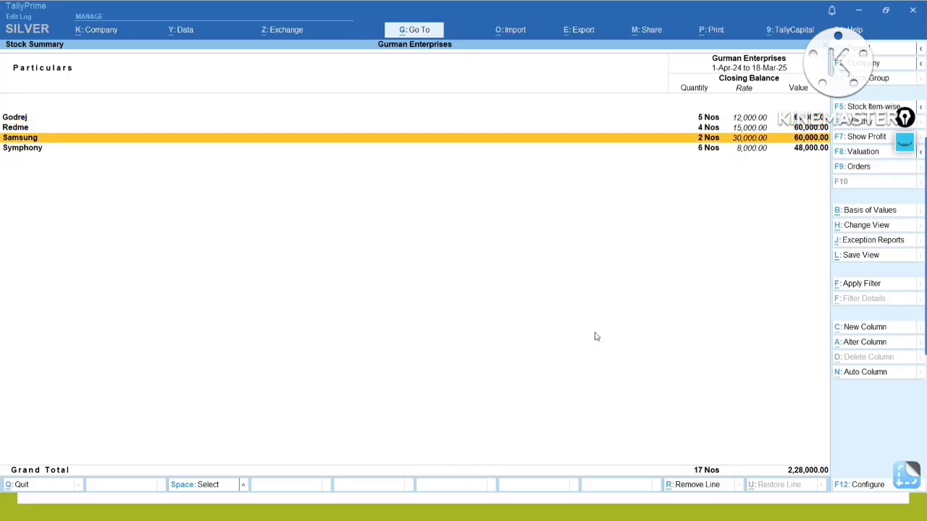
key(Up)
key(Up)
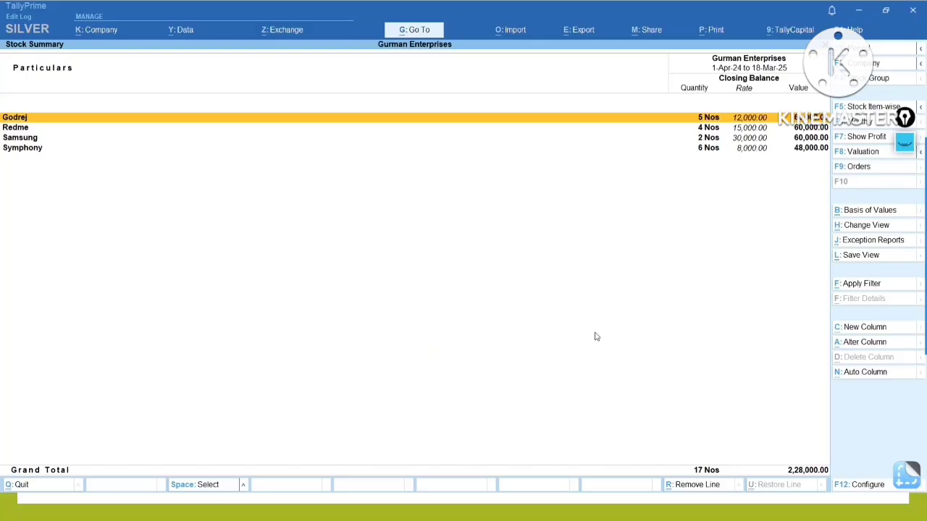
key(Down)
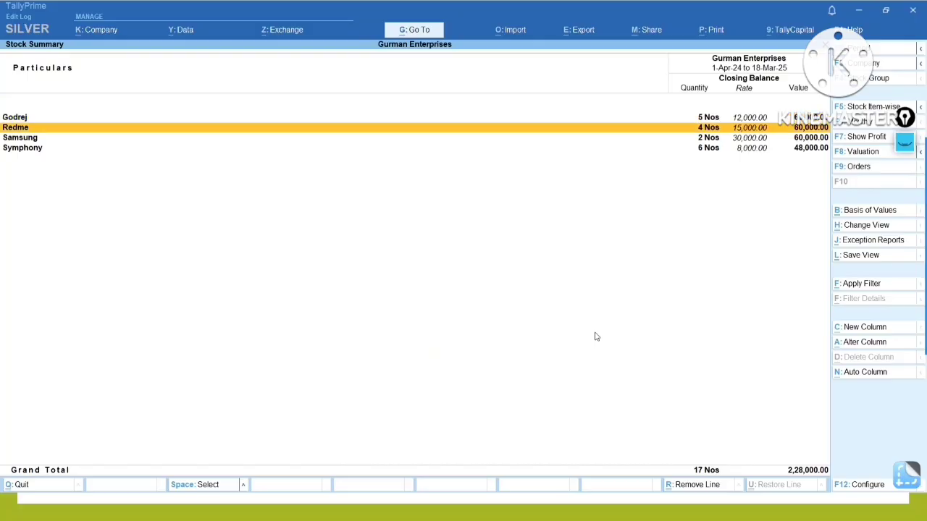
key(Up)
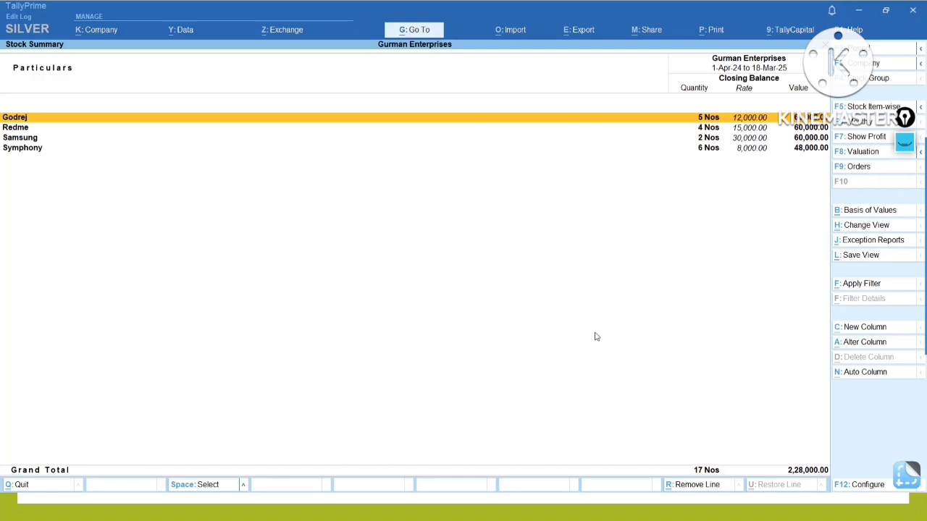
key(F5)
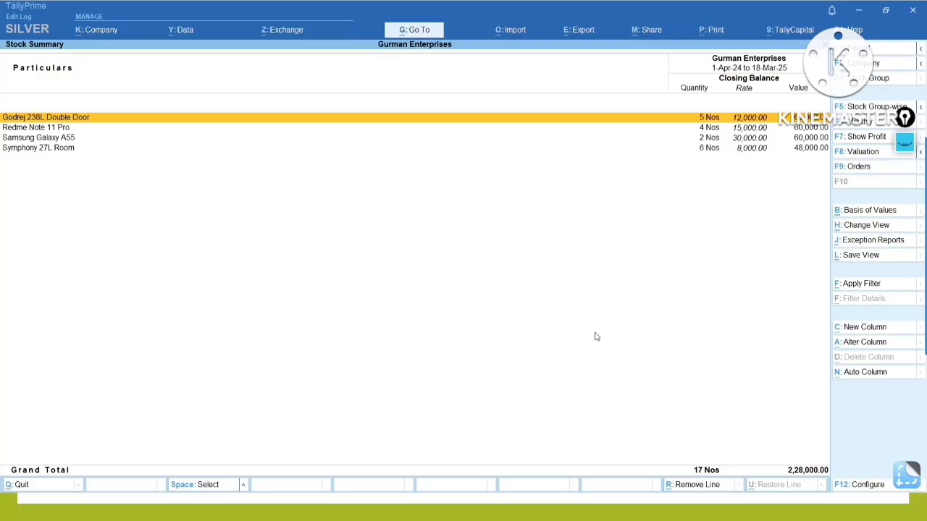
Switch the Stock Summary back to the stock group-wise view and examine the item details of the Godrej group.
key(Down)
key(Up)
key(F5)
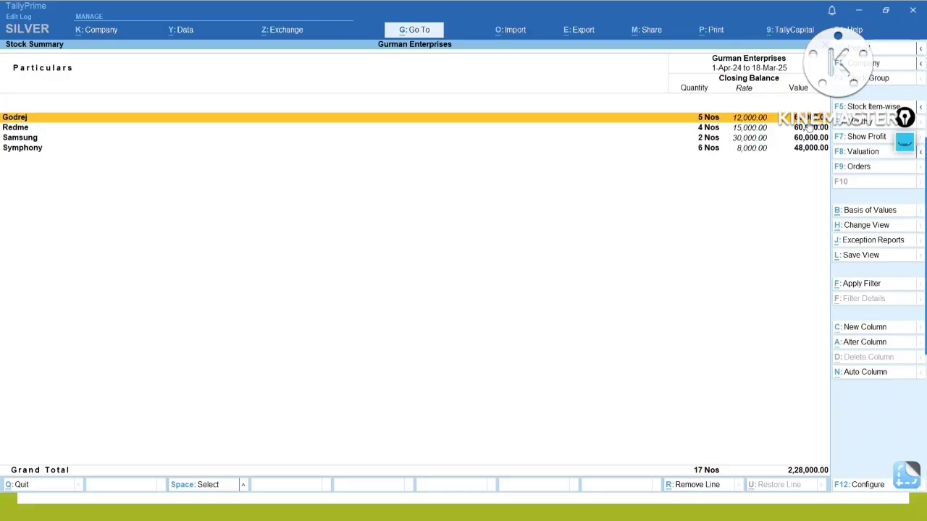
click(59, 119)
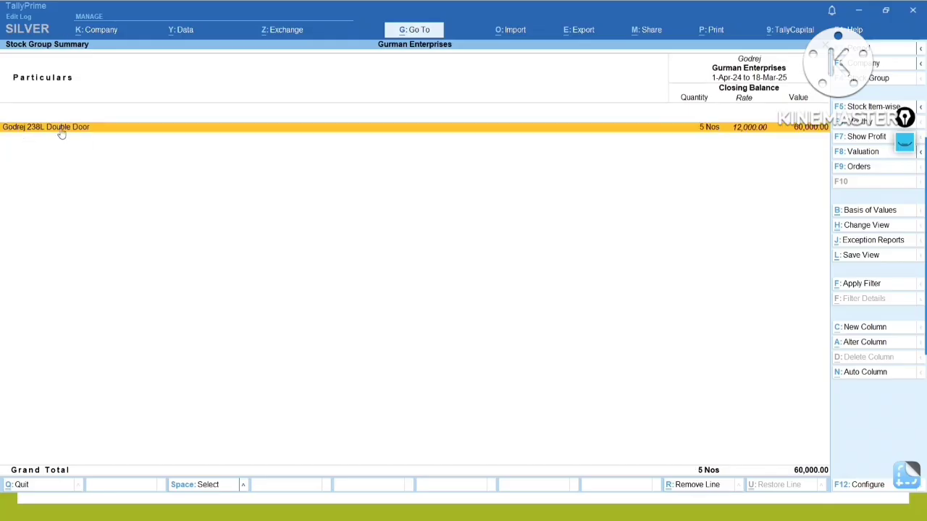
key(Escape)
Examine the item-level closing stock of the Samsung group and the Symphony group, closing each group's summary.
key(Down)
key(Down)
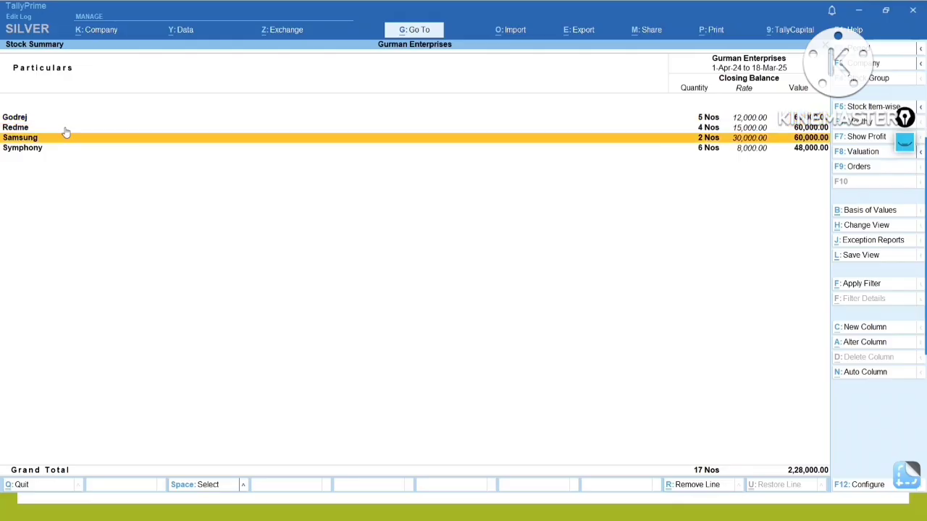
click(65, 134)
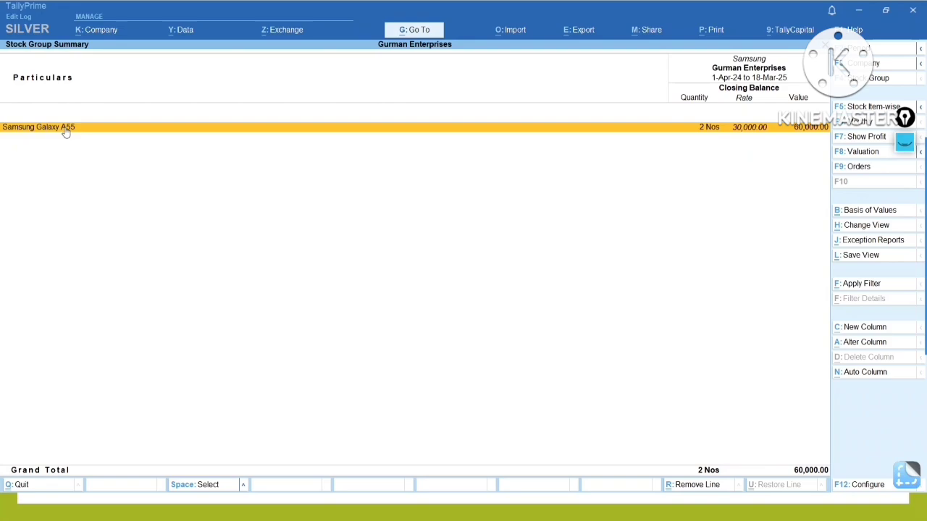
key(Escape)
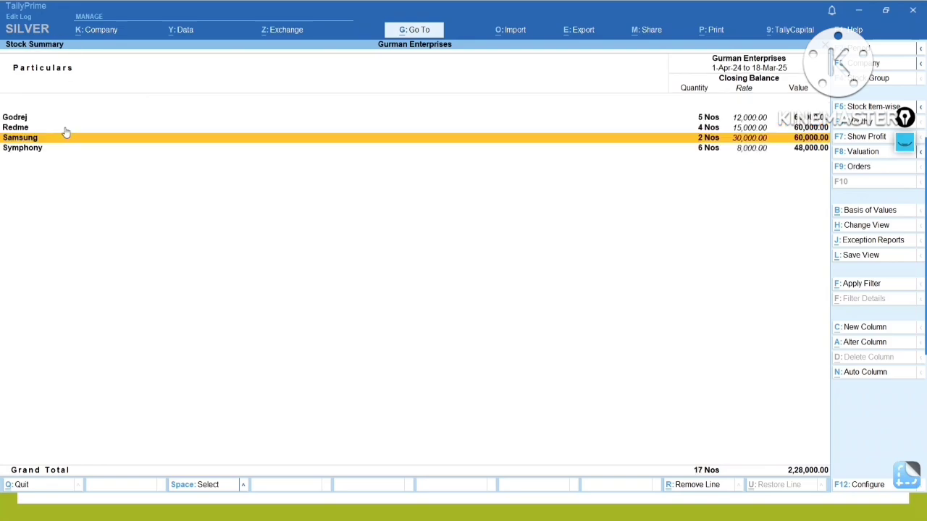
key(Down)
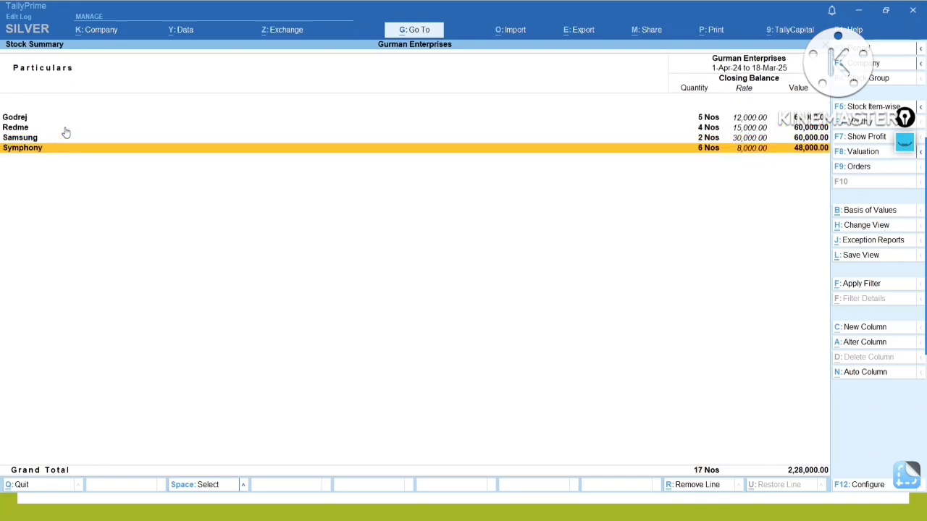
key(Return)
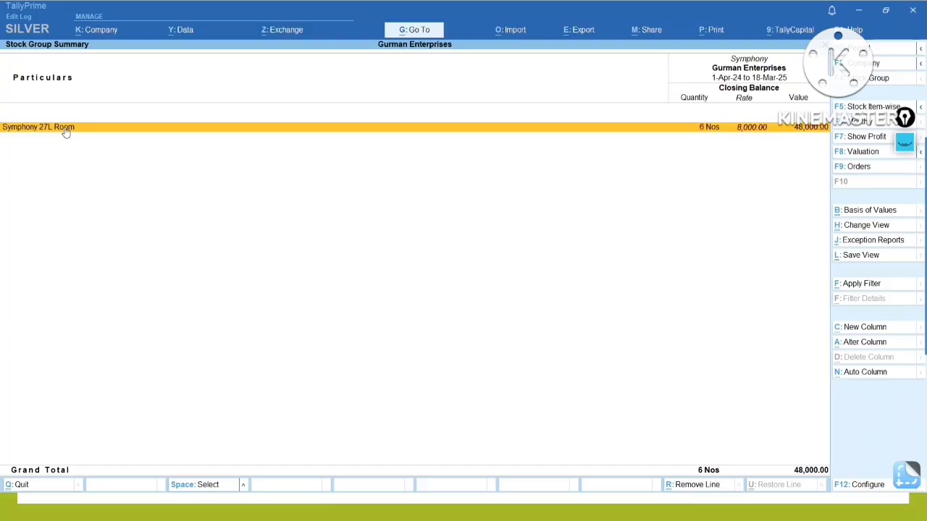
key(Escape)
key(Escape)
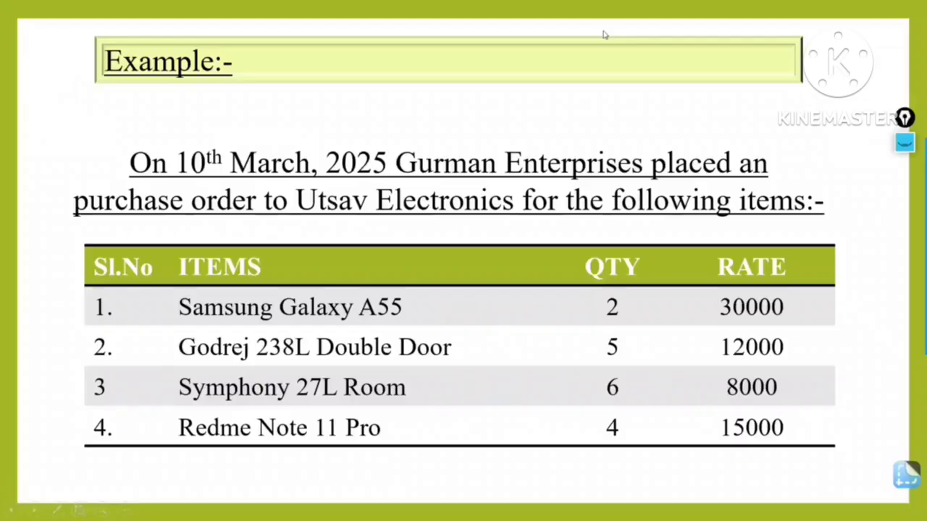
mouse_move(924, 250)
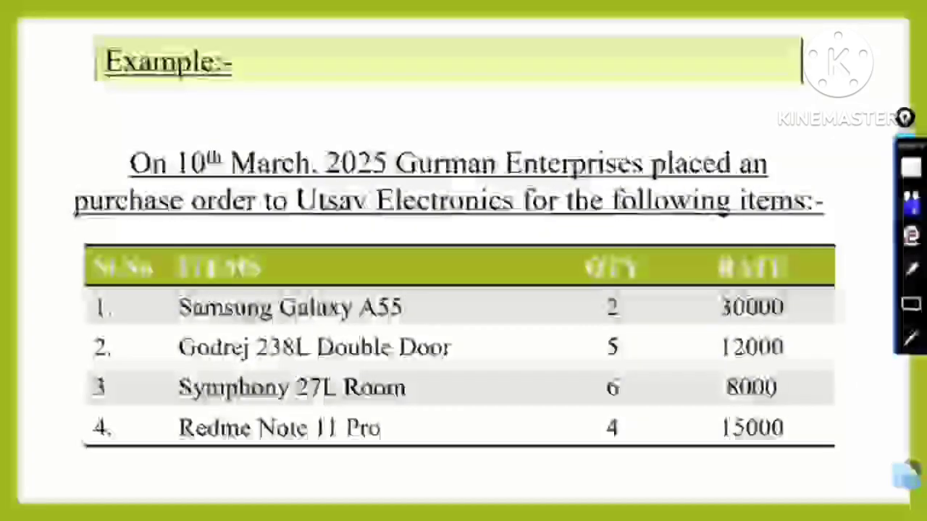